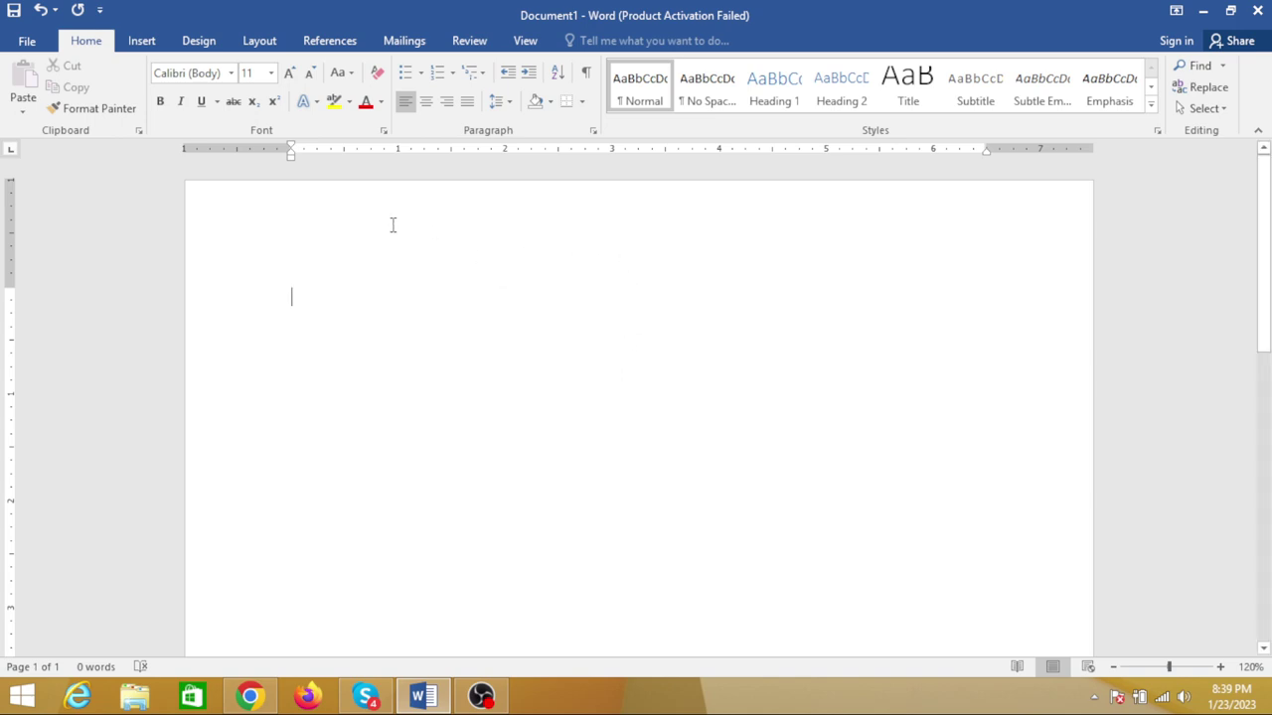
Keep the page in portrait orientation, leaving the margin presets unchanged
{"action": "left_click", "coordinate": [257, 45]}
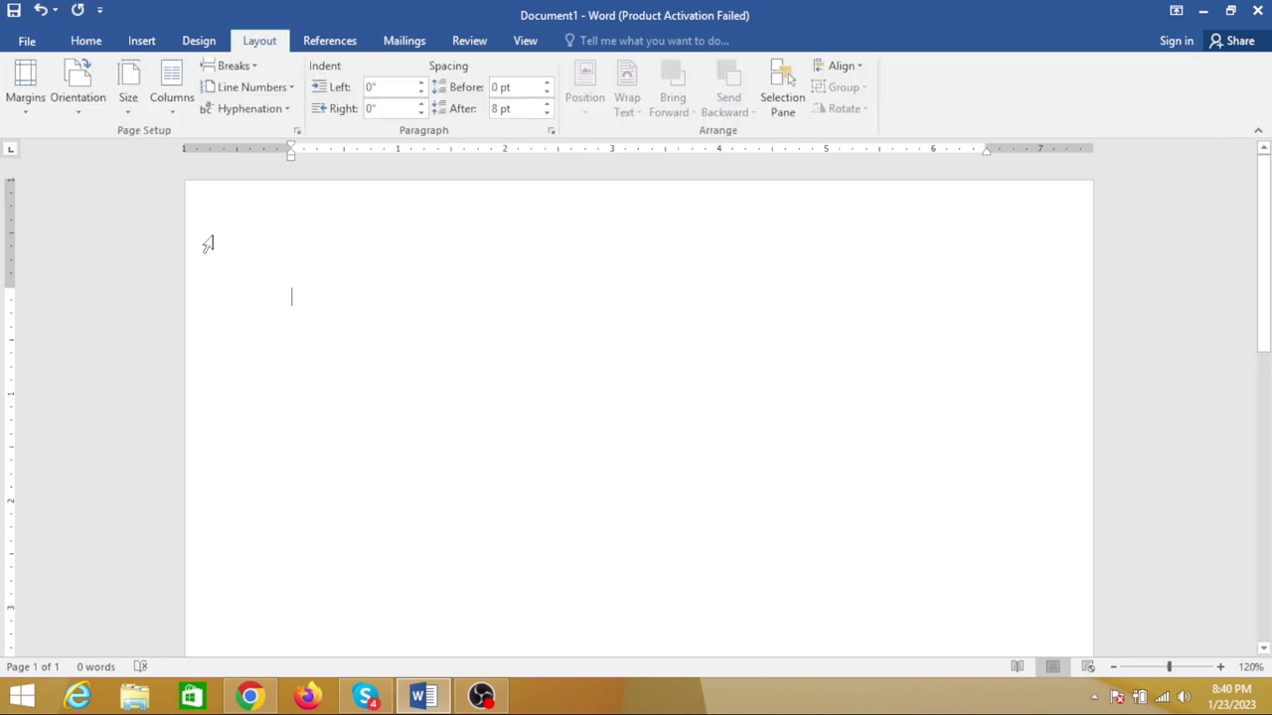
{"action": "left_click", "coordinate": [62, 112]}
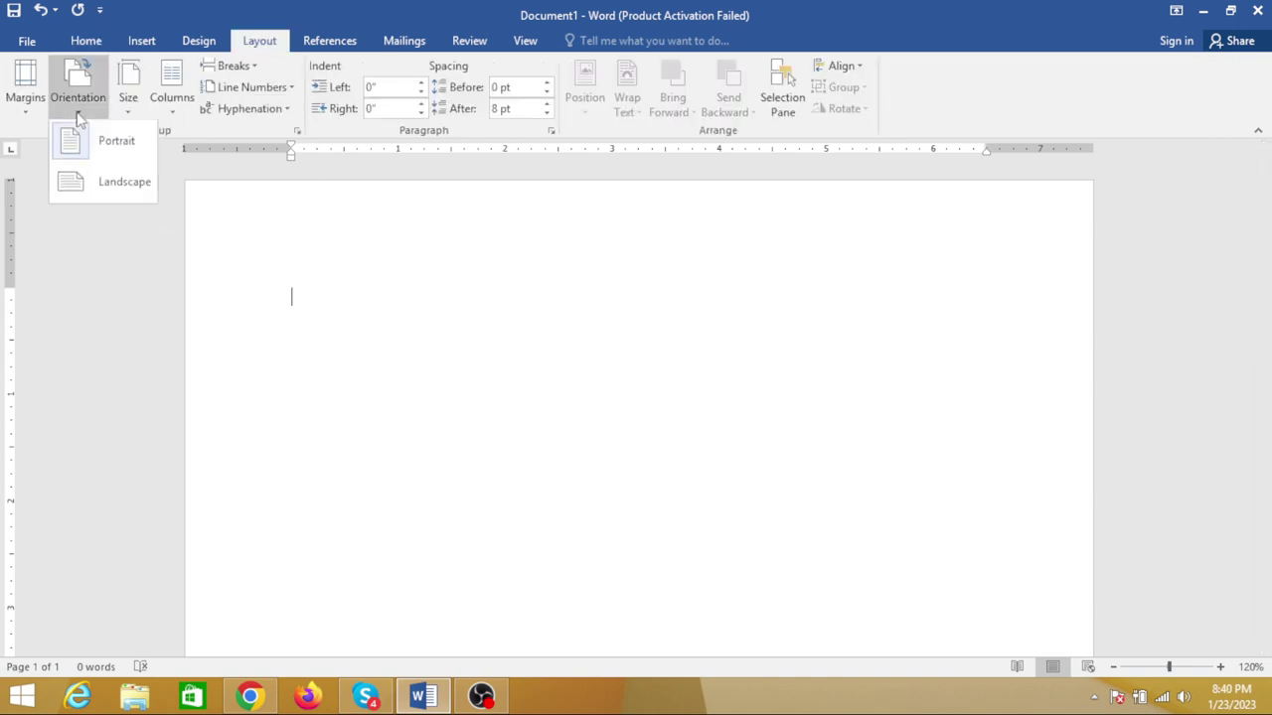
{"action": "left_click", "coordinate": [132, 147]}
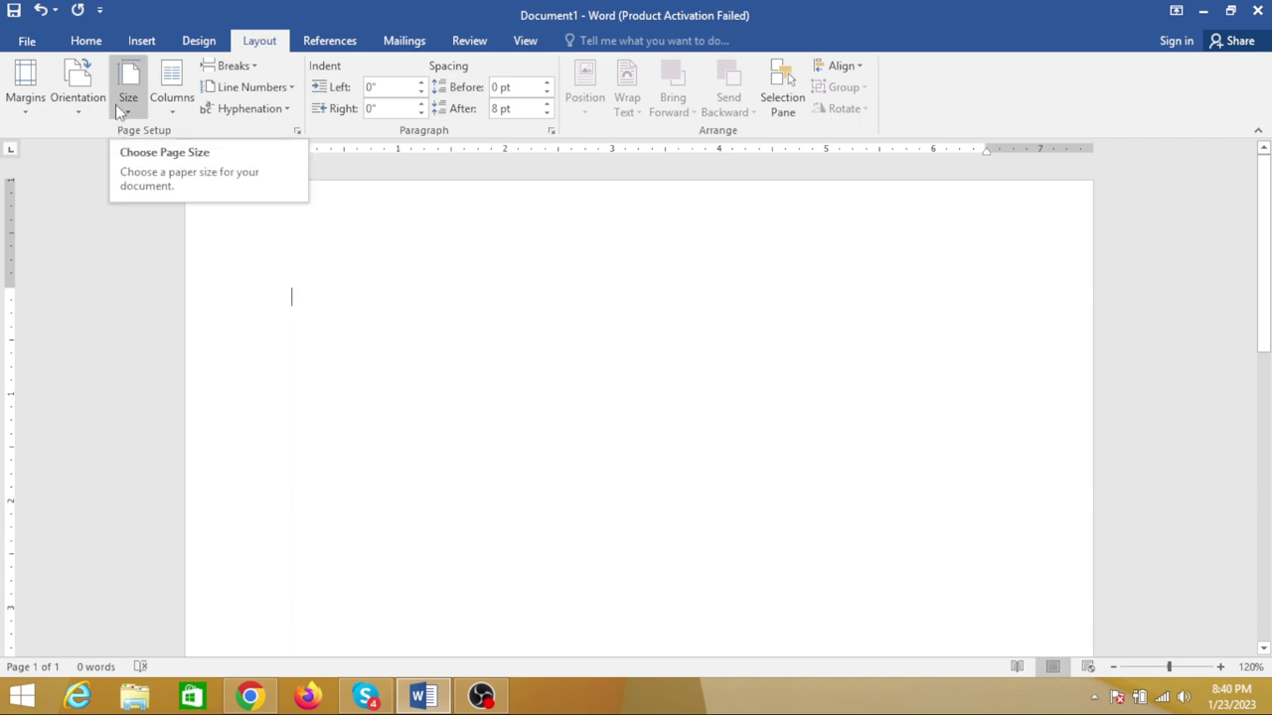
{"action": "left_click", "coordinate": [26, 89]}
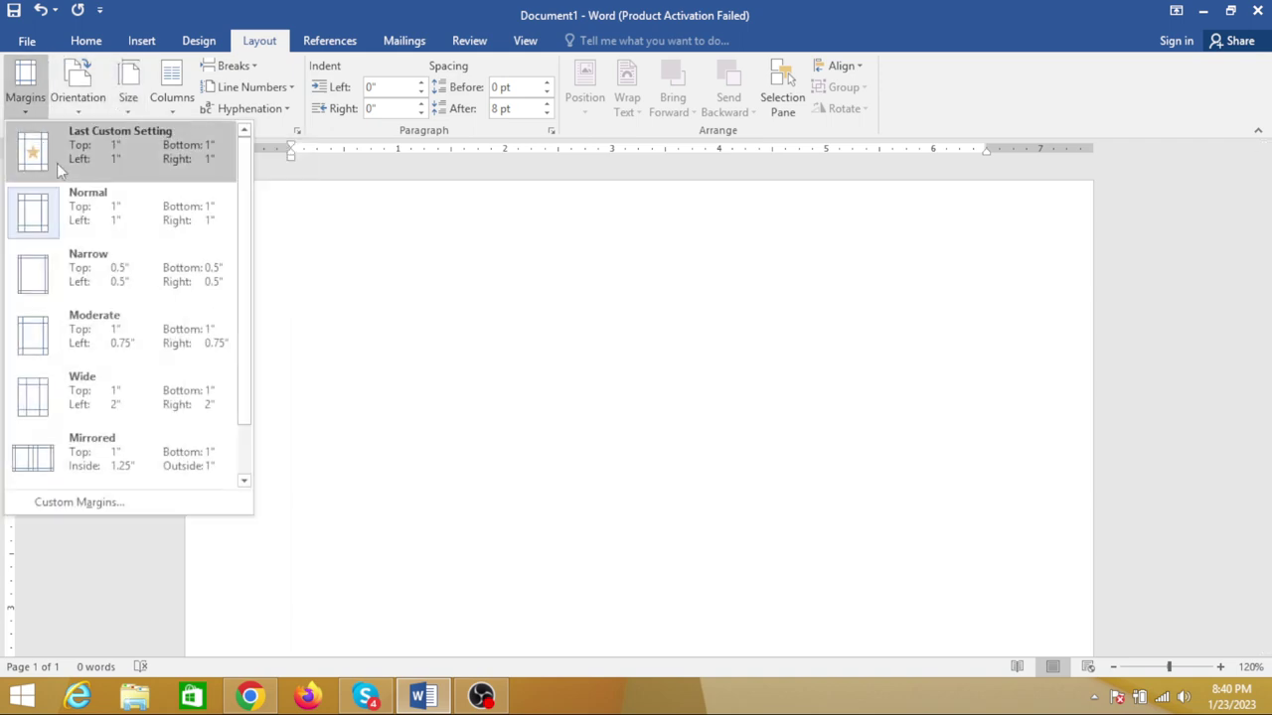
{"action": "left_click", "coordinate": [83, 207]}
Set a custom paper size of 3.5 inches wide by 2.1 inches tall
{"action": "left_click", "coordinate": [128, 89]}
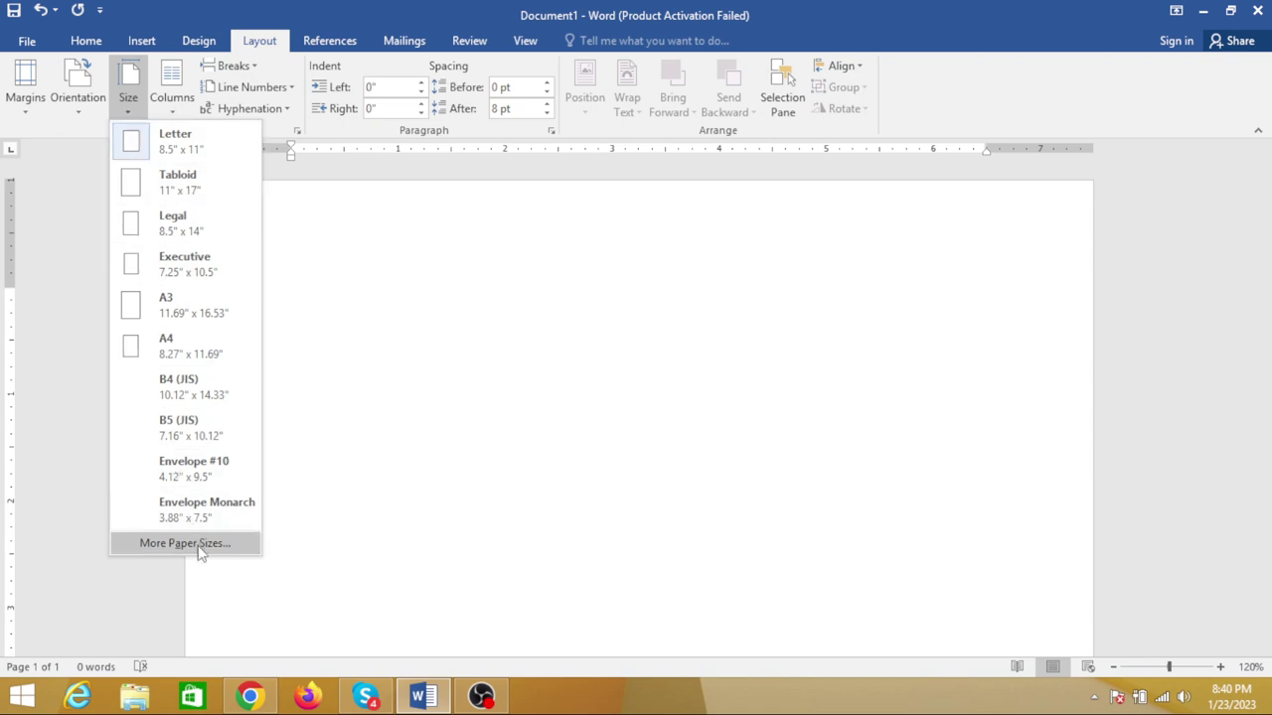
{"action": "left_click", "coordinate": [185, 543]}
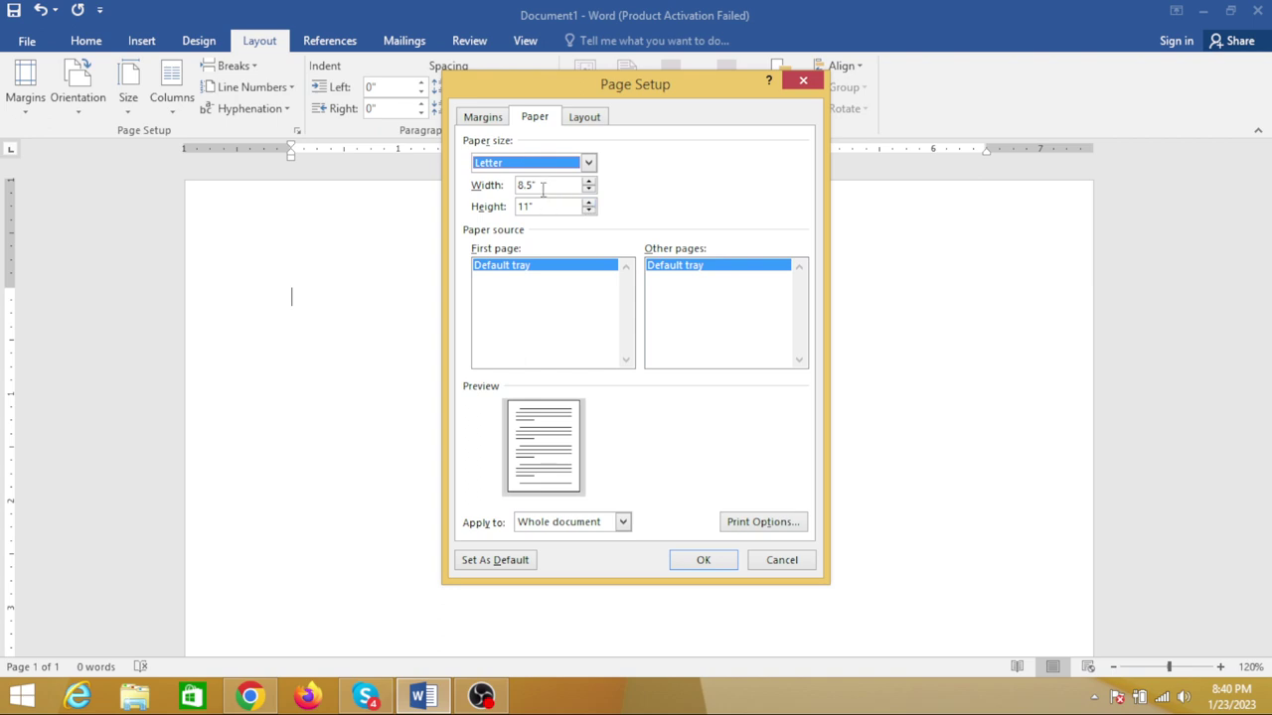
{"action": "left_click_drag", "start_coordinate": [543, 189], "coordinate": [490, 181]}
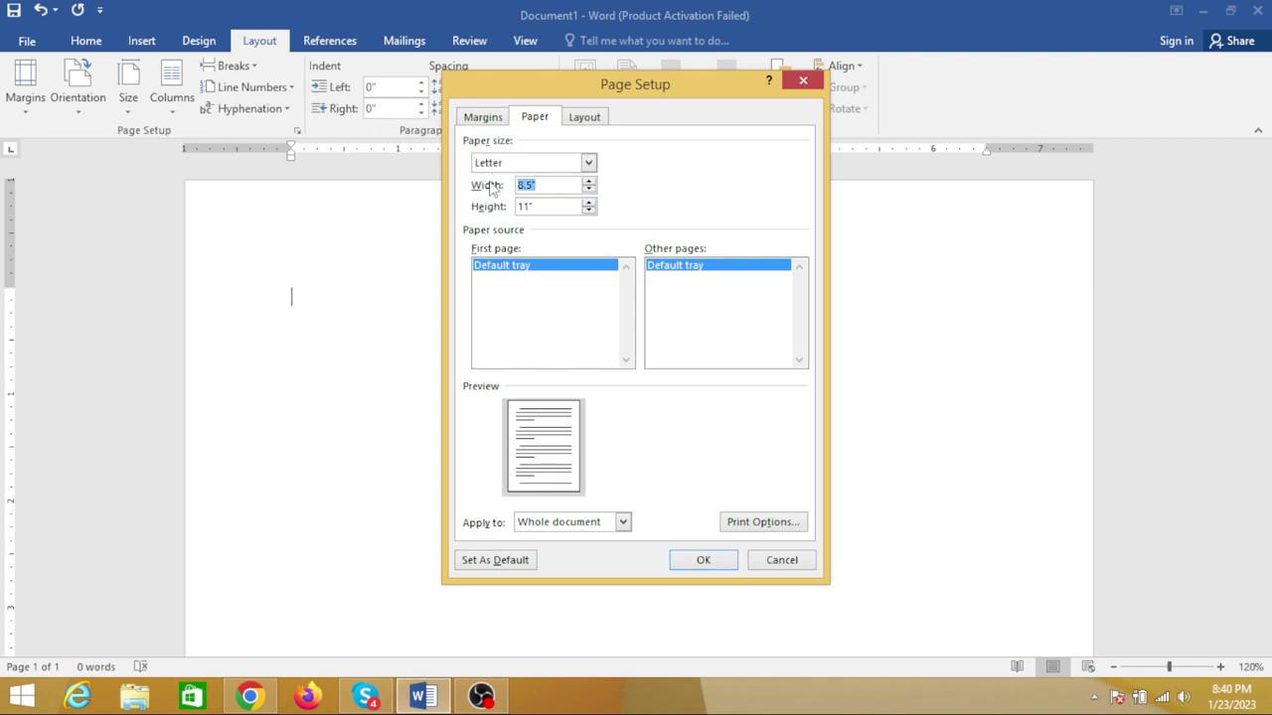
{"action": "type", "text": "3"}
{"action": "key", "text": "Tab"}
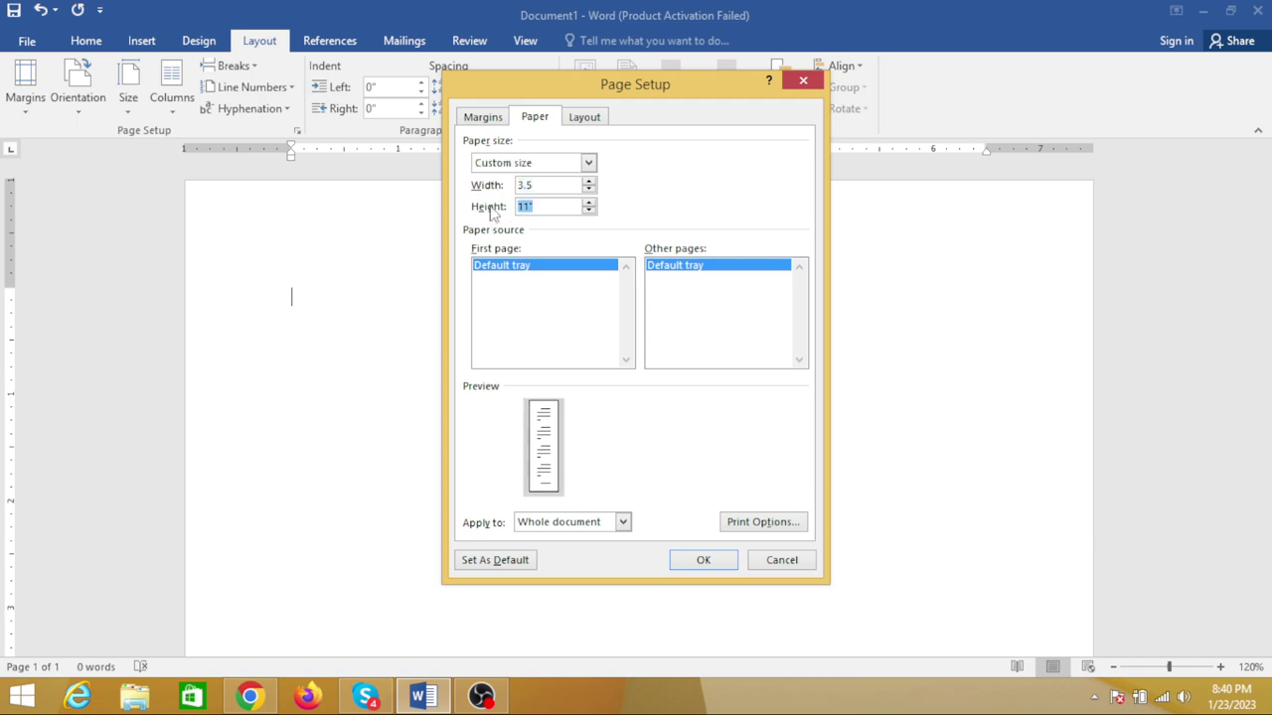
{"action": "type", "text": "2.1"}
{"action": "left_click", "coordinate": [703, 560]}
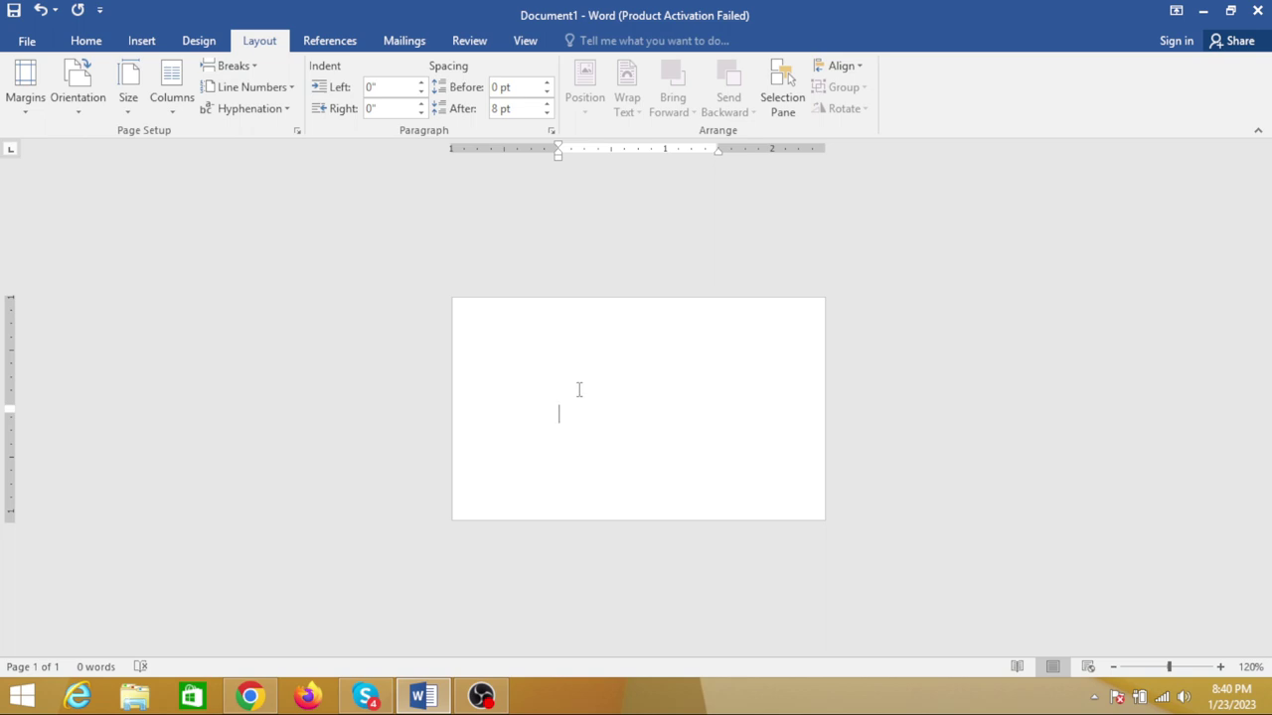
Toggle the ruler off and back on, then zoom the card view to 180%
{"action": "left_click", "coordinate": [523, 41]}
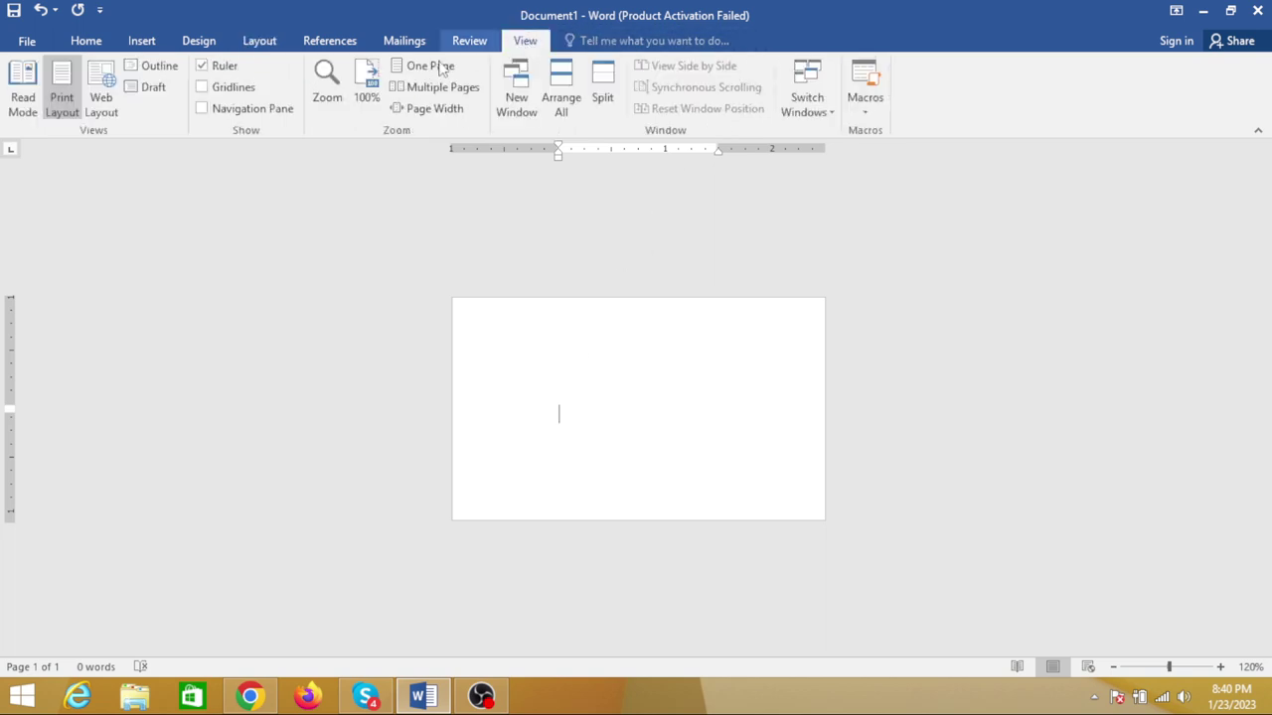
{"action": "left_click", "coordinate": [220, 65]}
{"action": "left_click", "coordinate": [221, 65]}
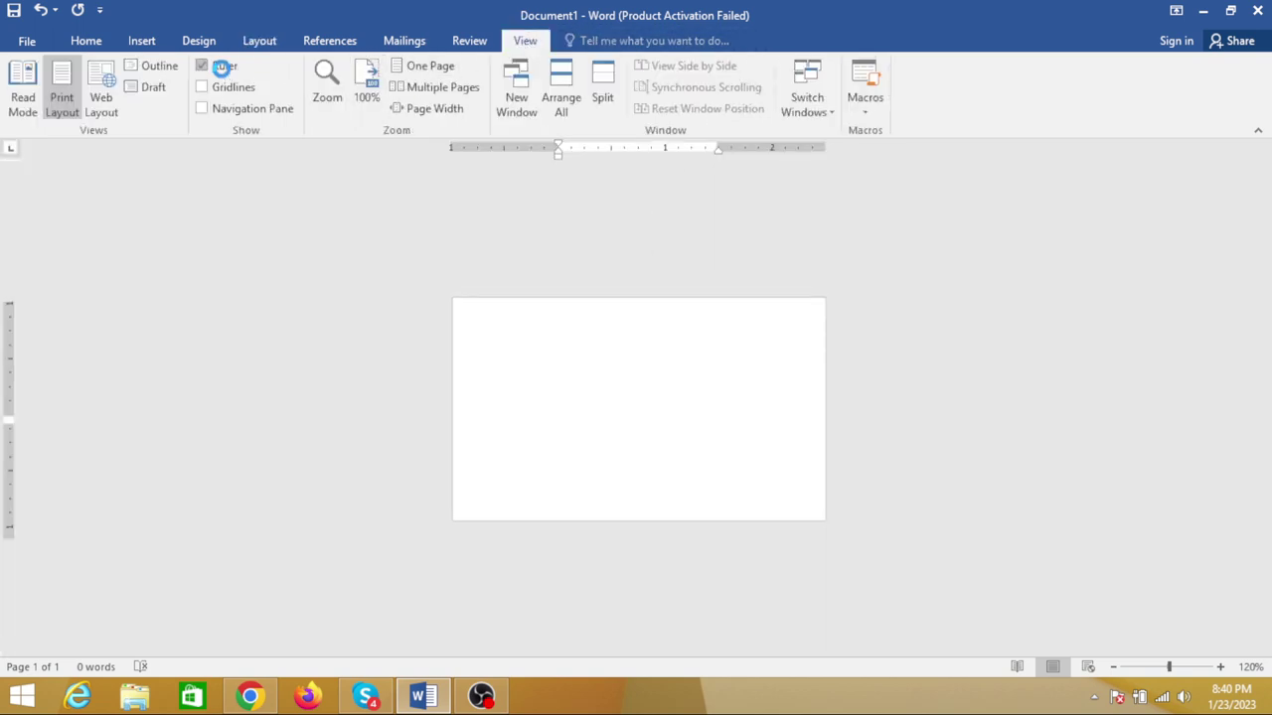
{"action": "scroll", "coordinate": [550, 371], "scroll_direction": "up", "scroll_amount": 2, "text": "ctrl"}
{"action": "scroll", "coordinate": [567, 403], "scroll_direction": "up", "scroll_amount": 2, "text": "ctrl"}
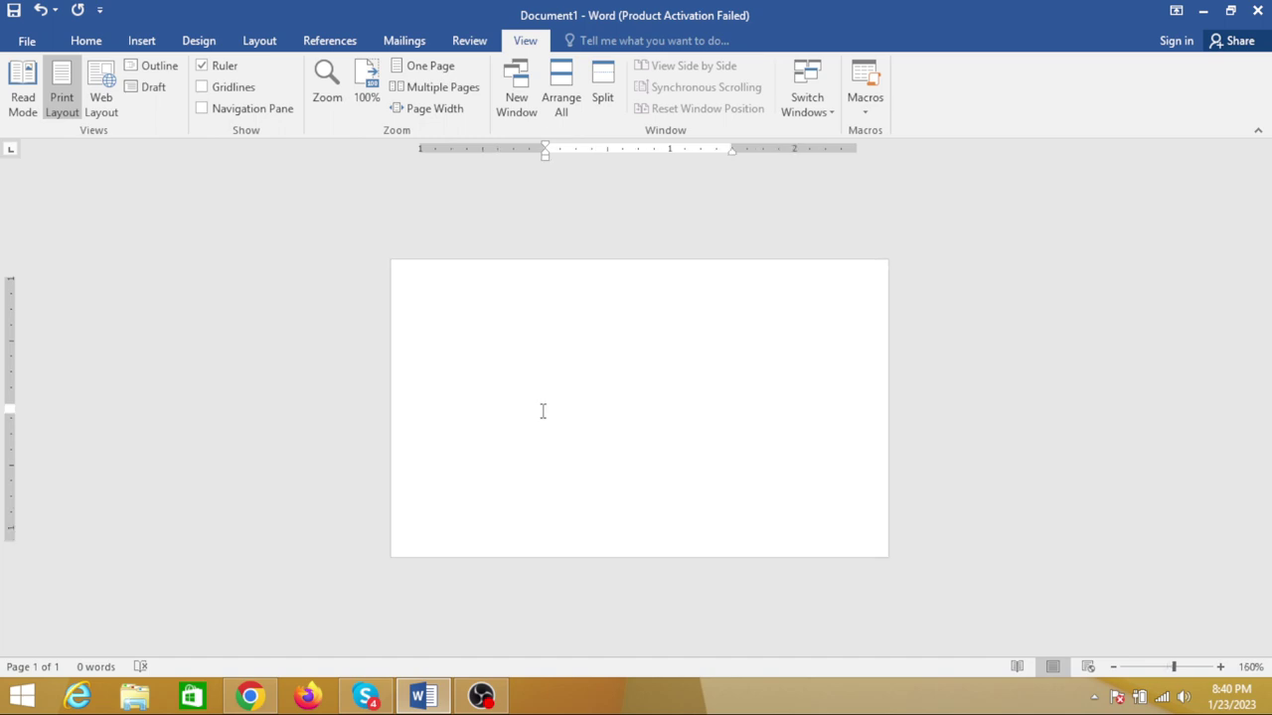
{"action": "scroll", "coordinate": [543, 410], "scroll_direction": "up", "scroll_amount": 2, "text": "ctrl"}
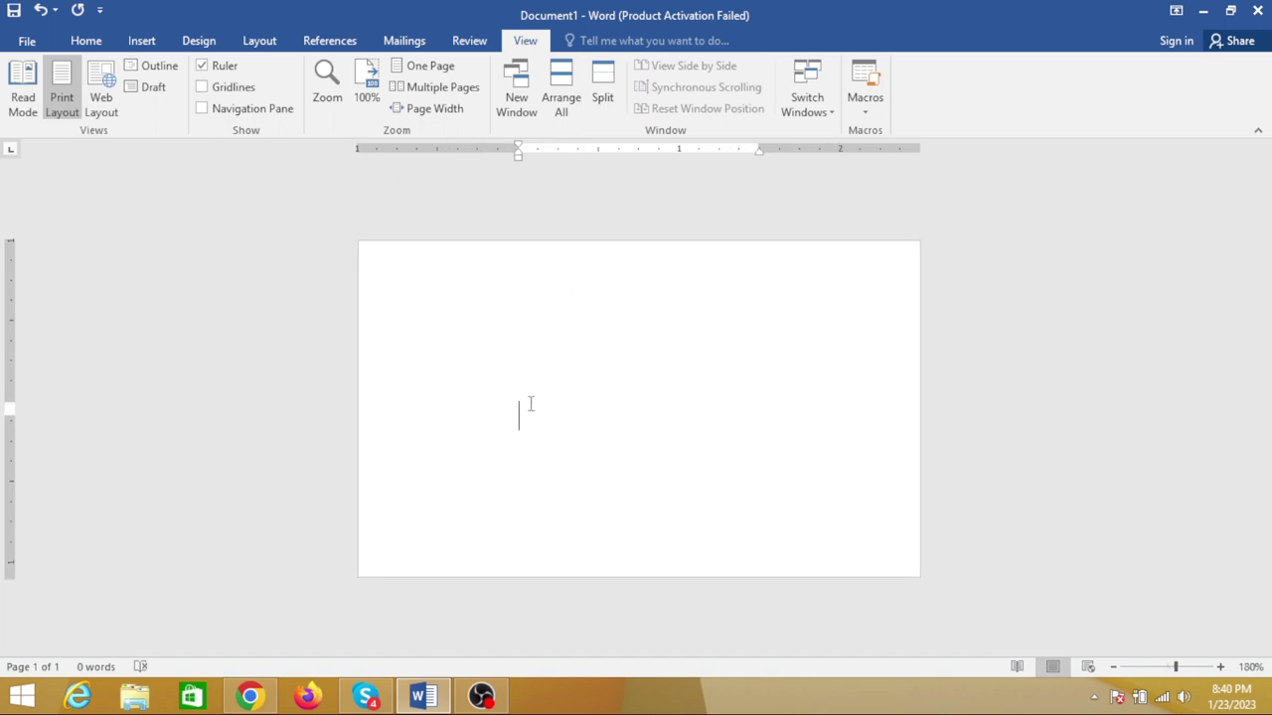
{"action": "left_click", "coordinate": [141, 43]}
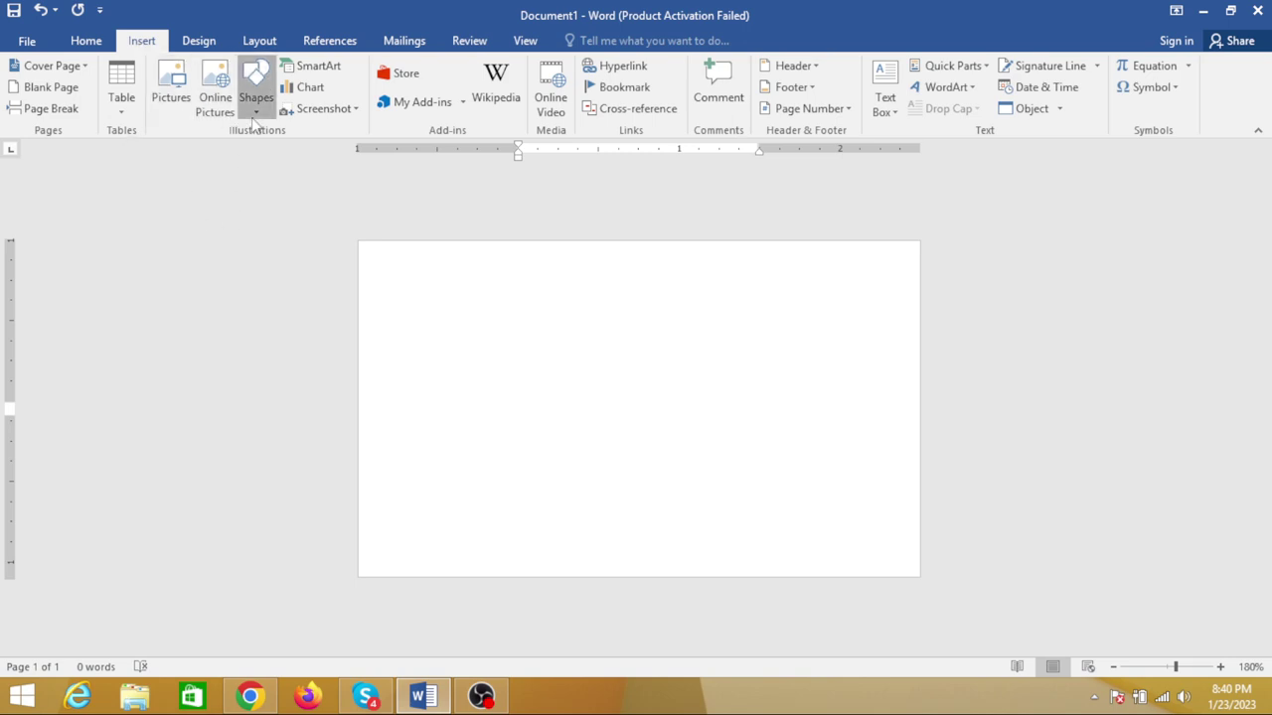
Draw a text box across the top of the card and fill it dark red
{"action": "left_click", "coordinate": [256, 109]}
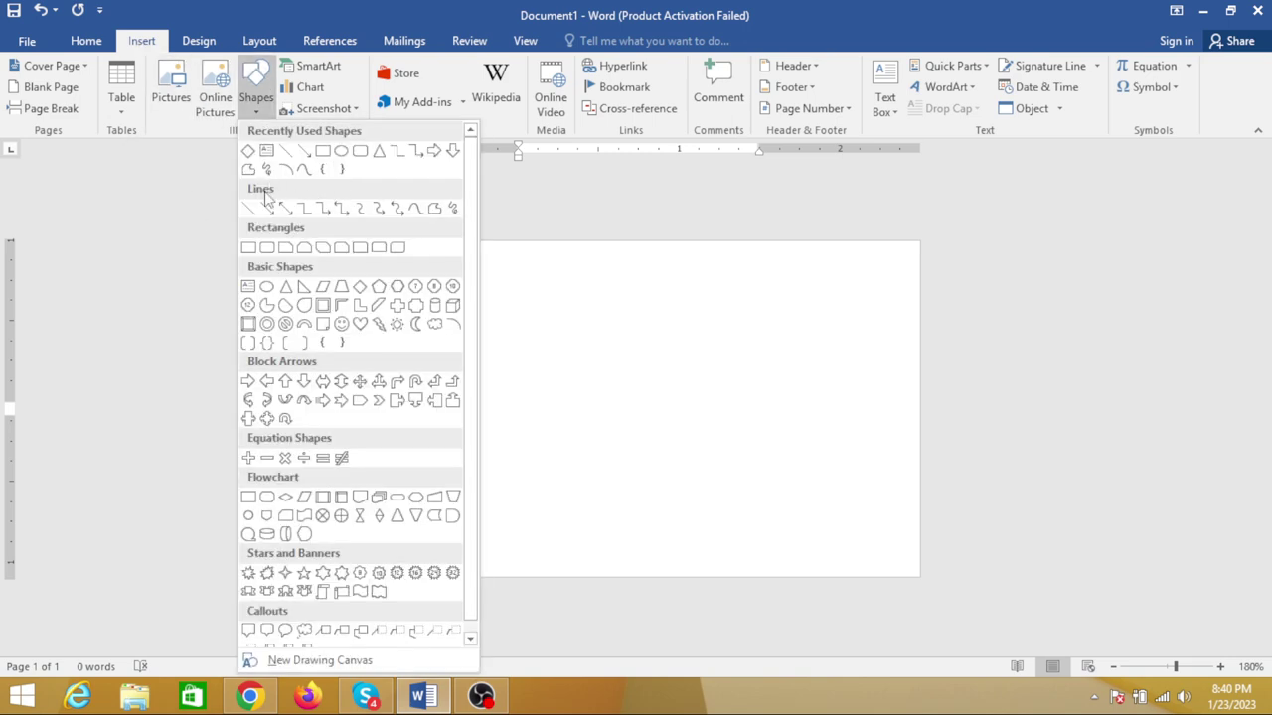
{"action": "left_click", "coordinate": [266, 150]}
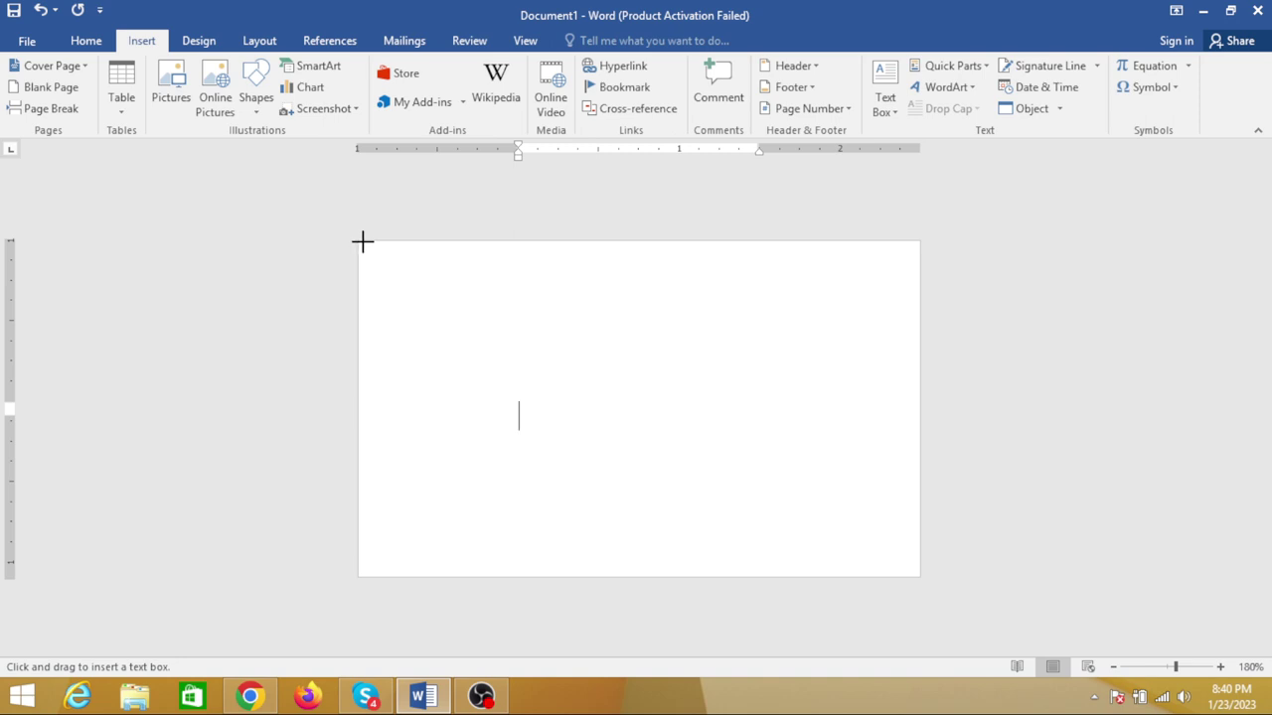
{"action": "mouse_move", "coordinate": [360, 242]}
{"action": "left_mouse_down"}
{"action": "mouse_move", "coordinate": [562, 306]}
{"action": "mouse_move", "coordinate": [919, 315]}
{"action": "left_mouse_up"}
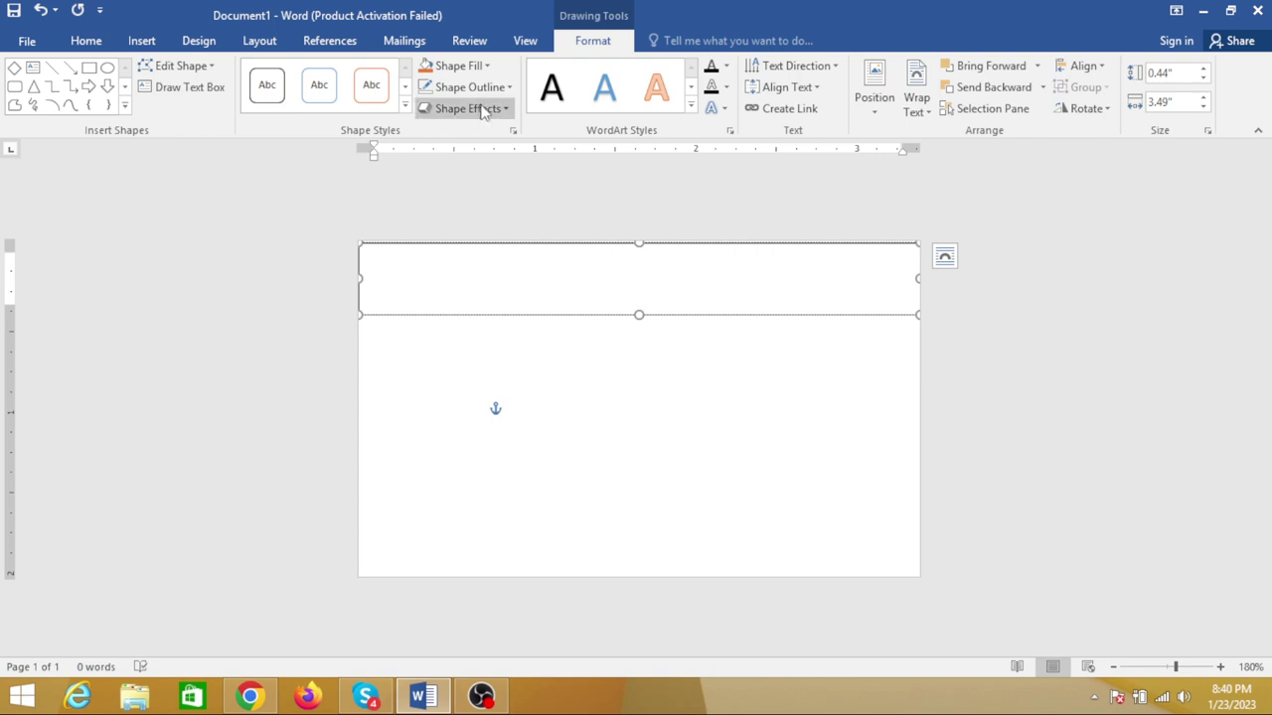
{"action": "left_click", "coordinate": [487, 67]}
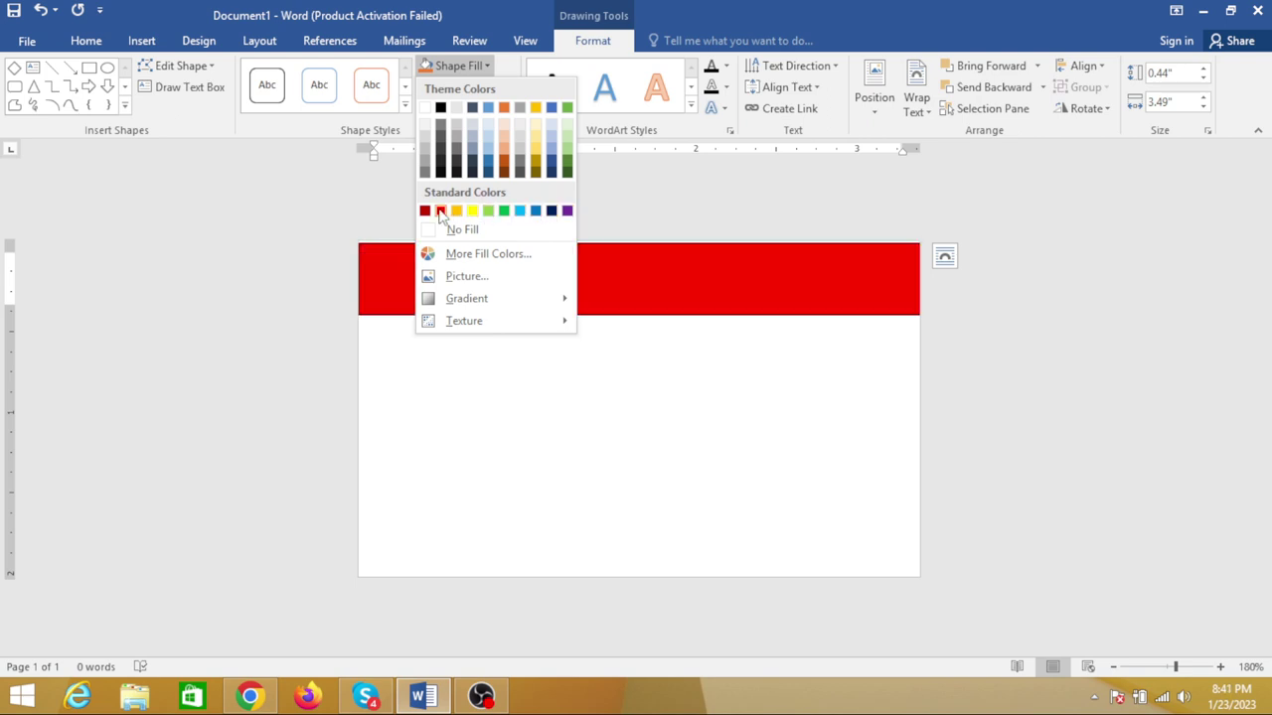
{"action": "left_click", "coordinate": [426, 211]}
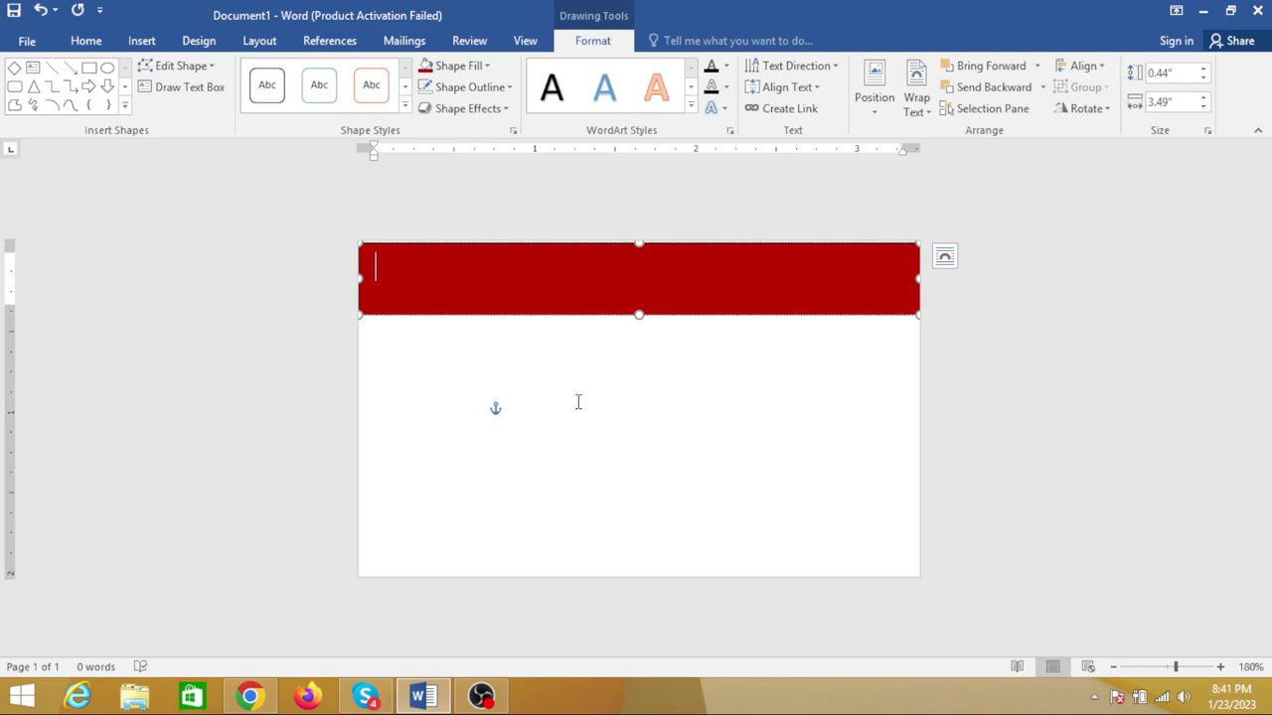
Type 'GOVT HIGH SCHOOL NO .1' in the red band, then centre and bold it
{"action": "type", "text": "GOV"}
{"action": "type", "text": "T "}
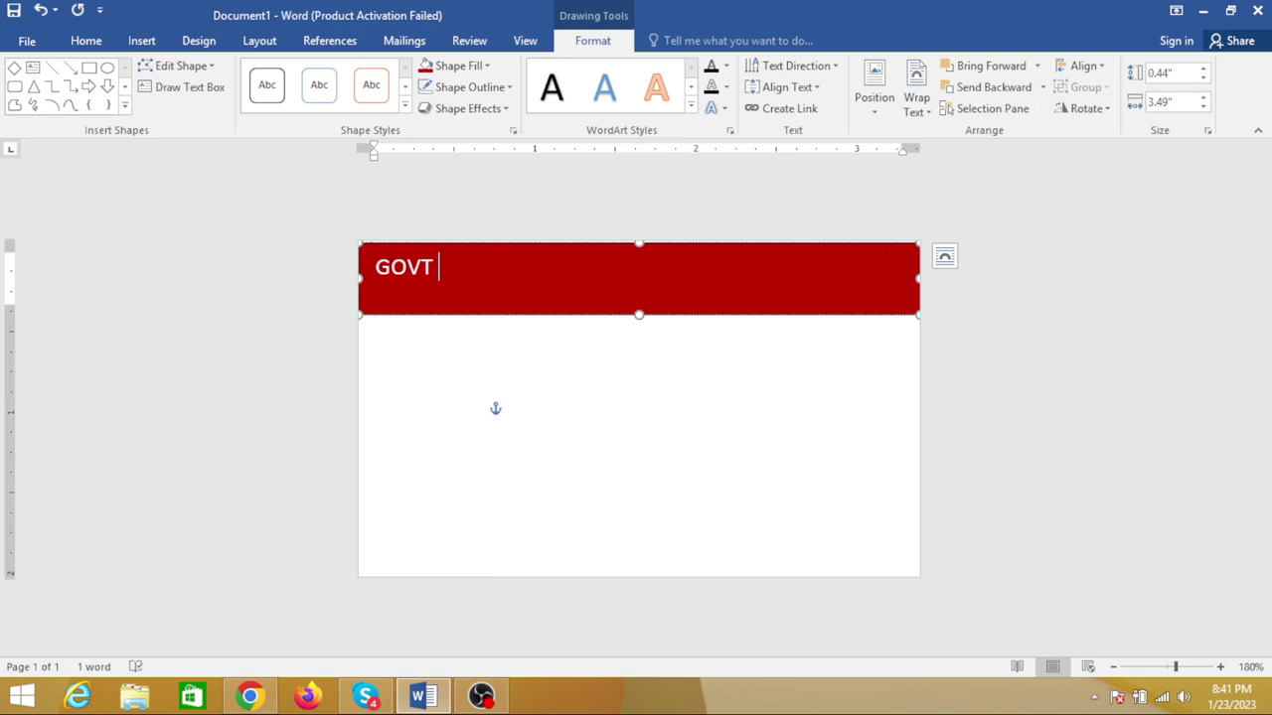
{"action": "type", "text": "HIGH S"}
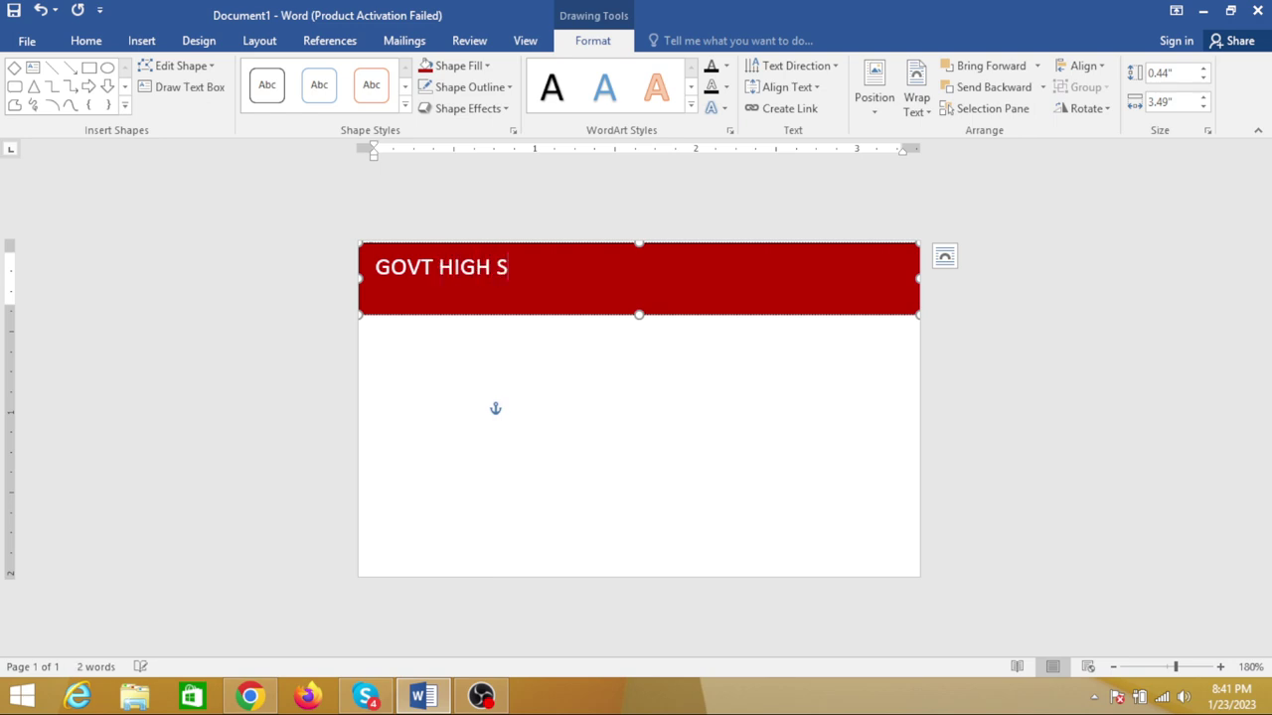
{"action": "type", "text": "CHHO"}
{"action": "key", "text": "BackSpace"}
{"action": "key", "text": "BackSpace"}
{"action": "key", "text": "BackSpace"}
{"action": "type", "text": "HO"}
{"action": "type", "text": "OL "}
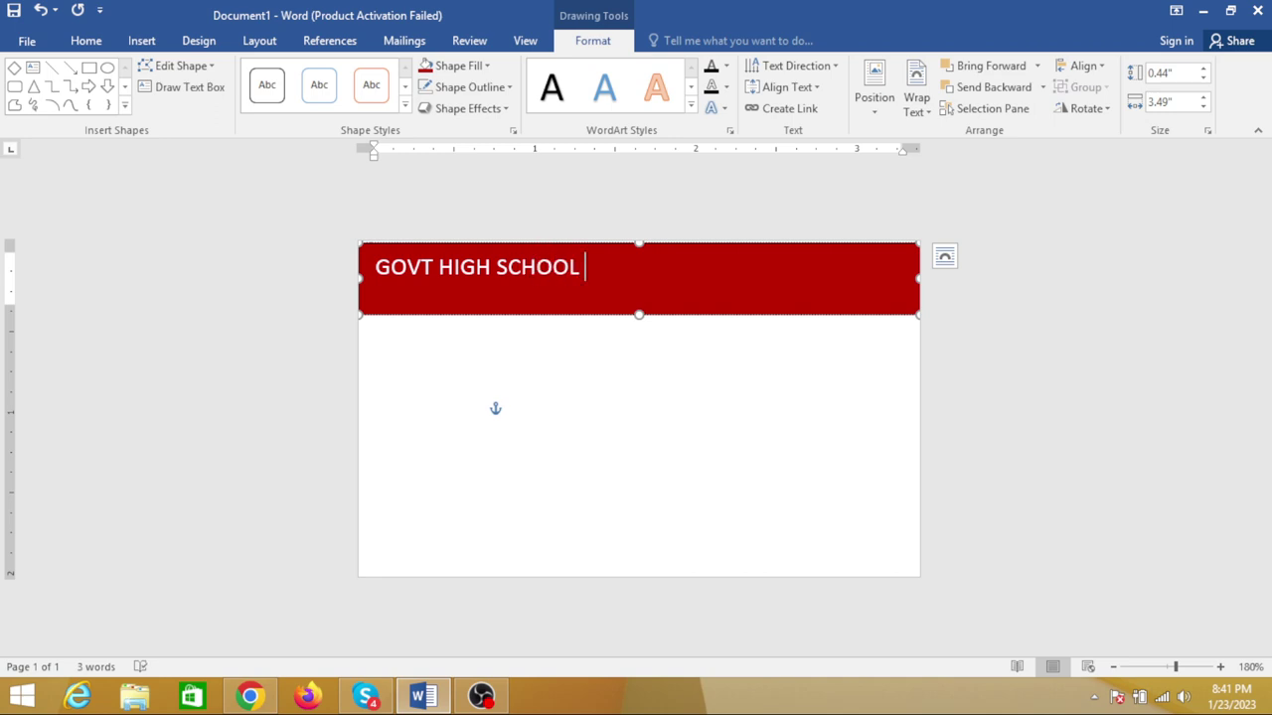
{"action": "type", "text": "NO ."}
{"action": "type", "text": "1"}
{"action": "left_click_drag", "start_coordinate": [646, 267], "coordinate": [398, 250]}
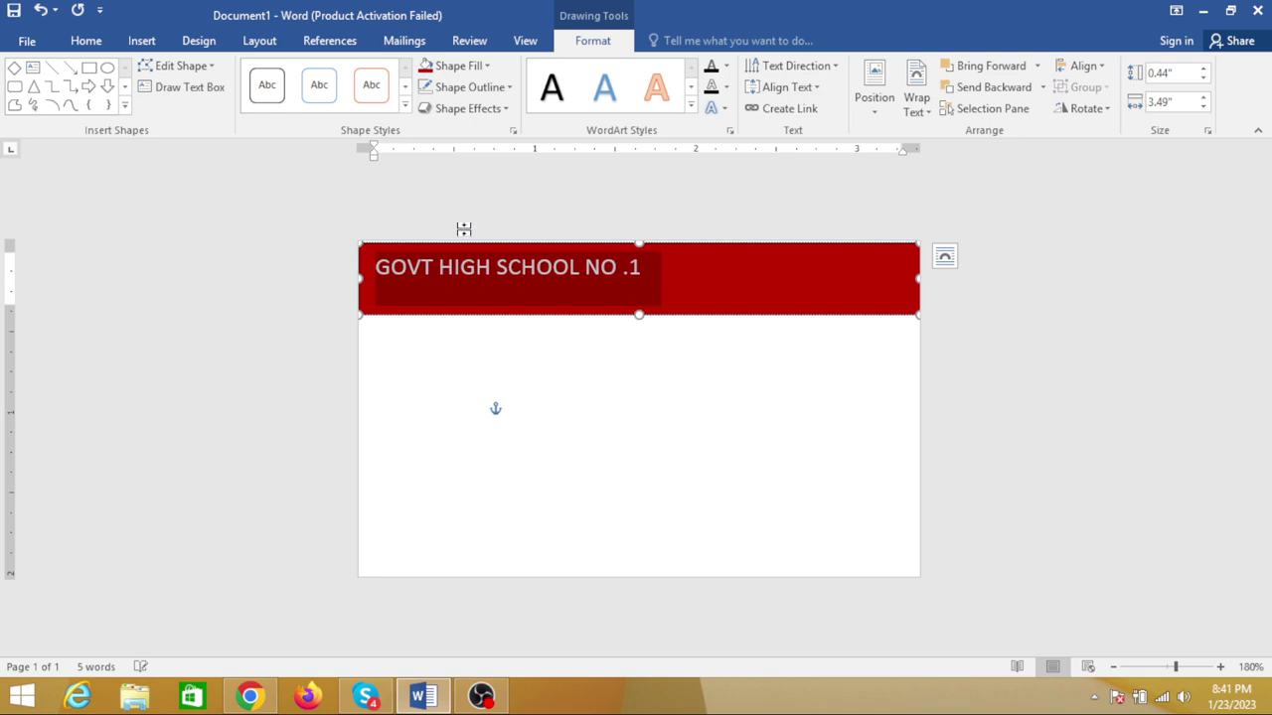
{"action": "key", "text": "ctrl+e"}
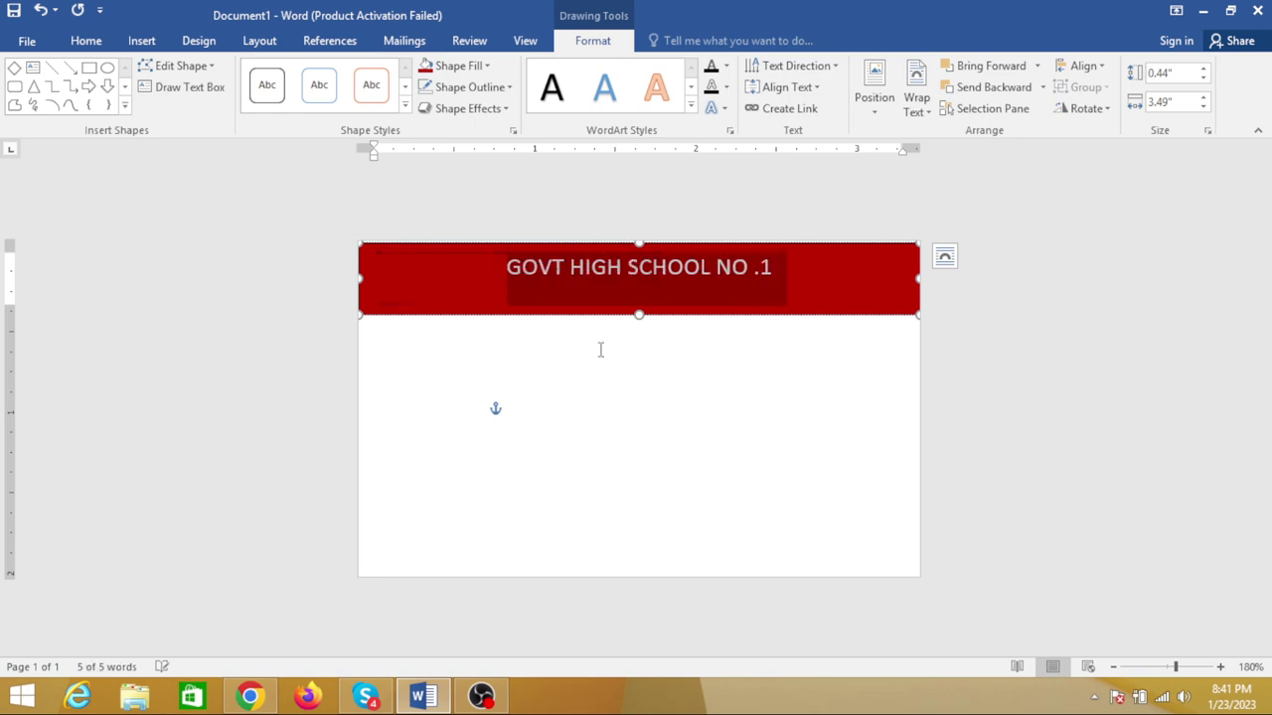
{"action": "key", "text": "ctrl+b"}
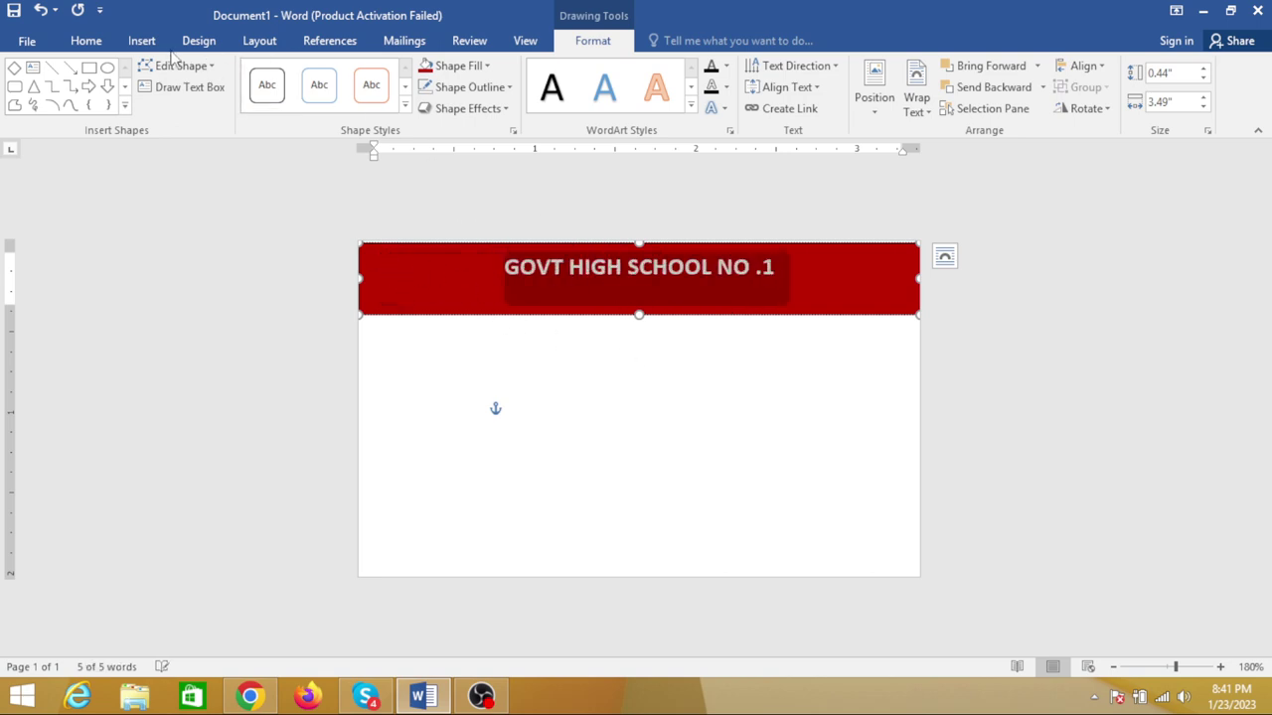
Set the header title in the Algerian font and grow it to 16 pt
{"action": "left_click", "coordinate": [104, 43]}
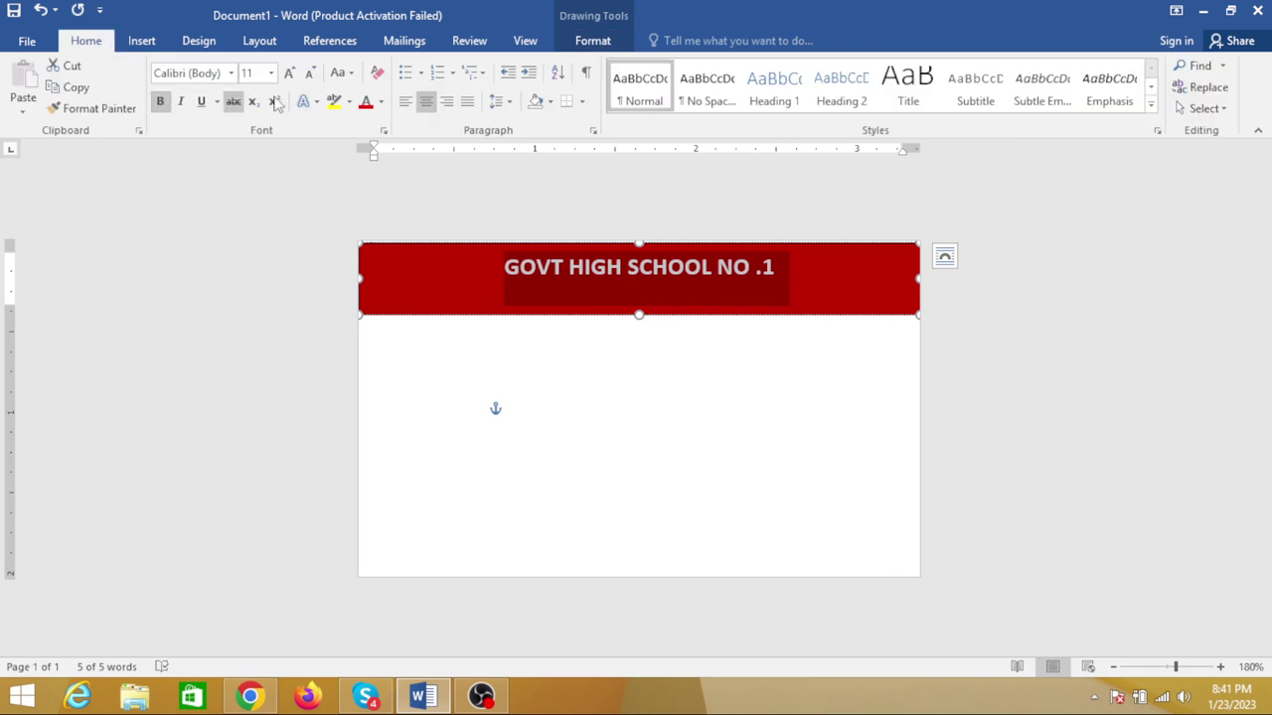
{"action": "left_click", "coordinate": [230, 74]}
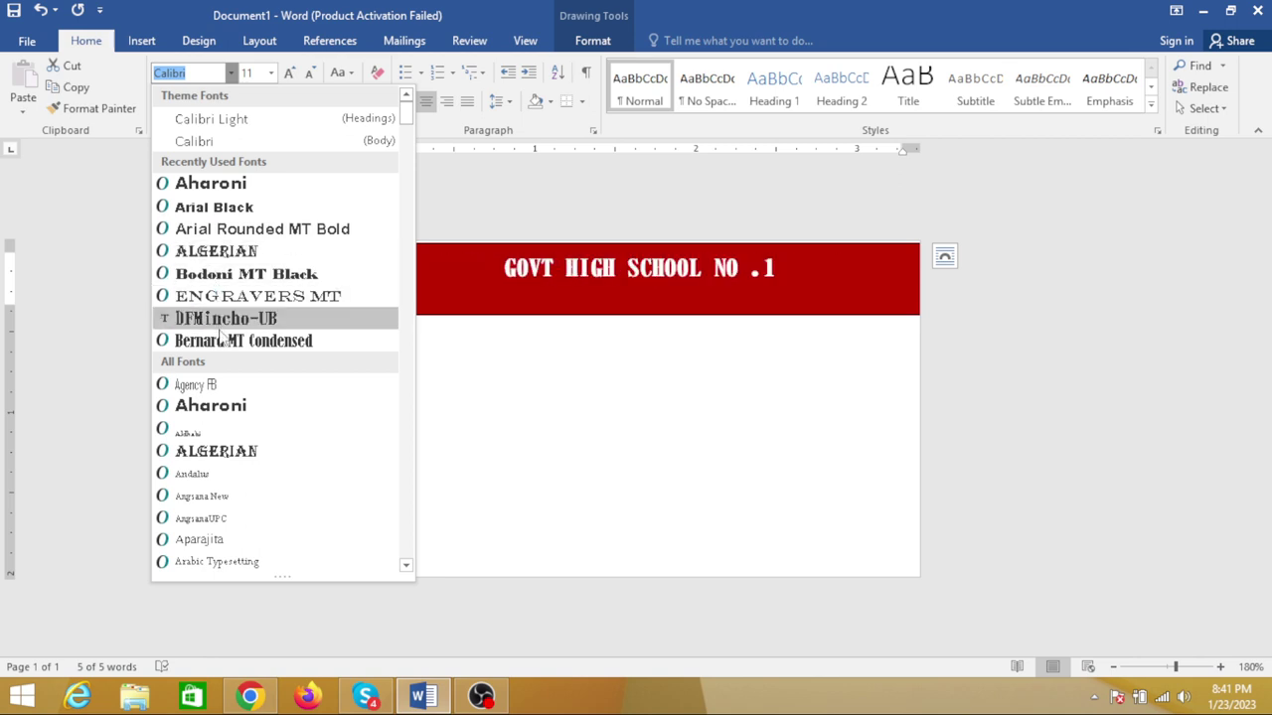
{"action": "left_click", "coordinate": [221, 256]}
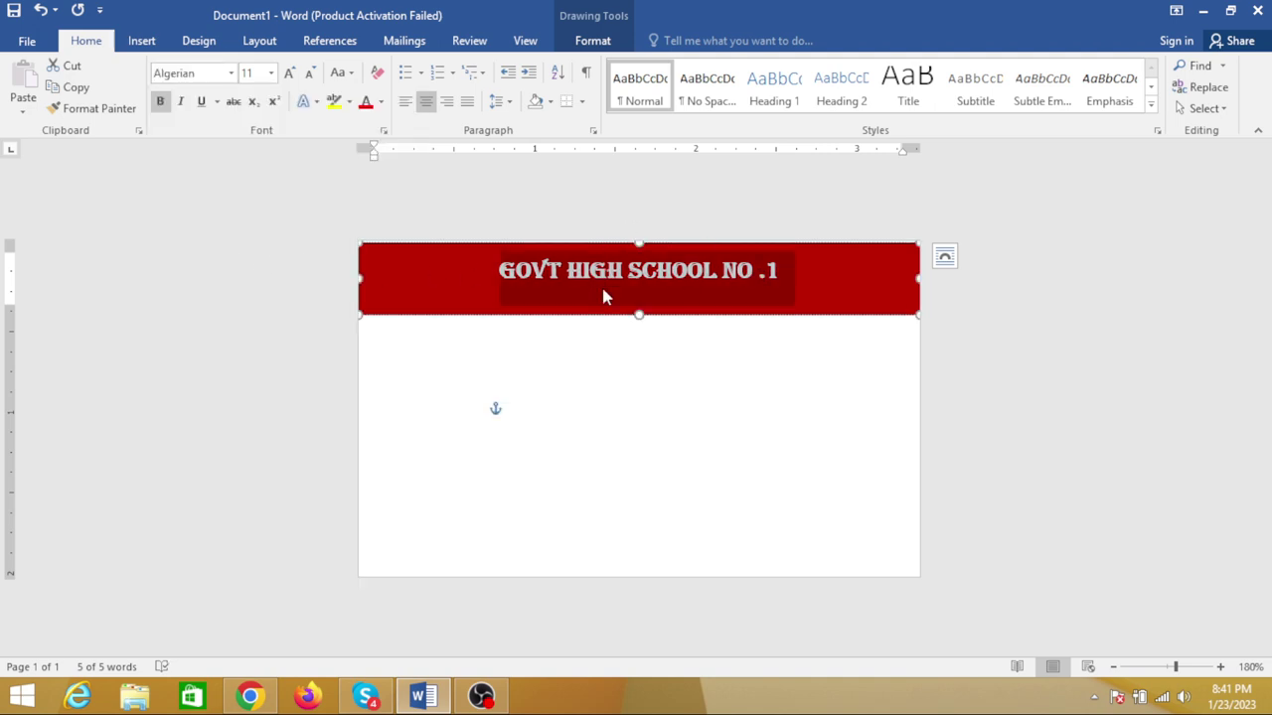
{"action": "left_click", "coordinate": [289, 75]}
{"action": "left_click", "coordinate": [289, 75]}
{"action": "left_click", "coordinate": [288, 75]}
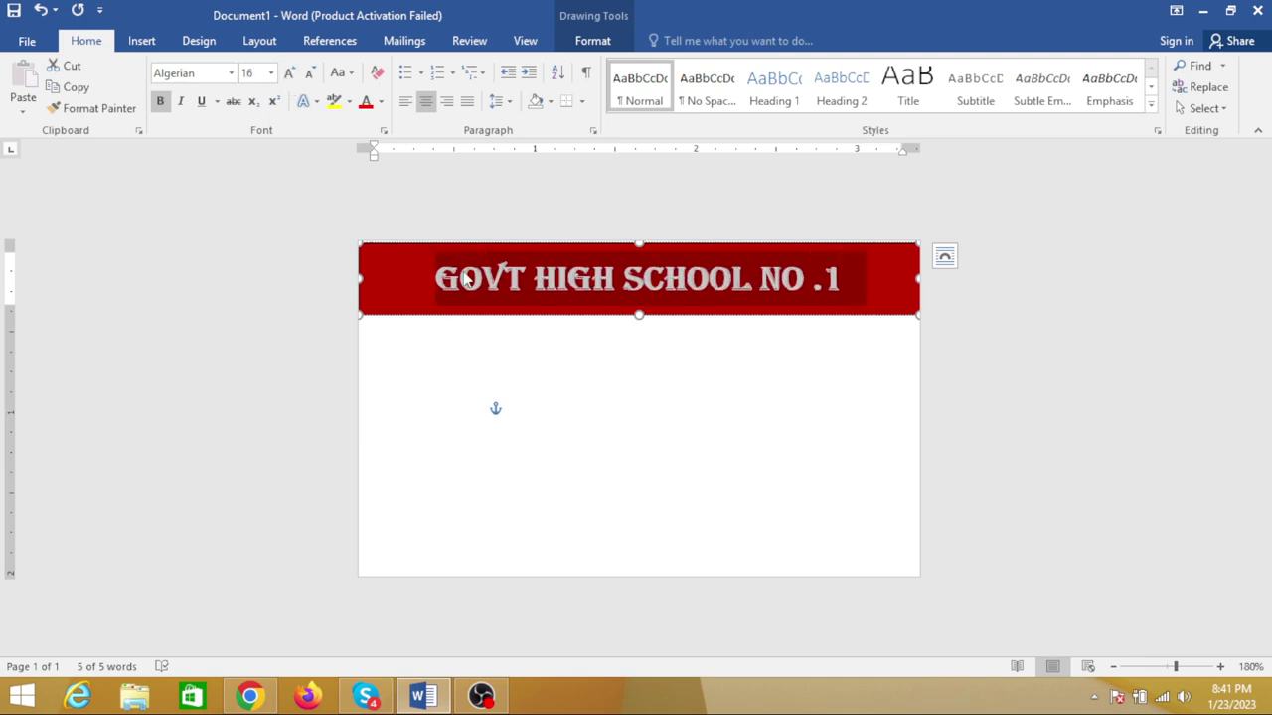
{"action": "left_click", "coordinate": [705, 340]}
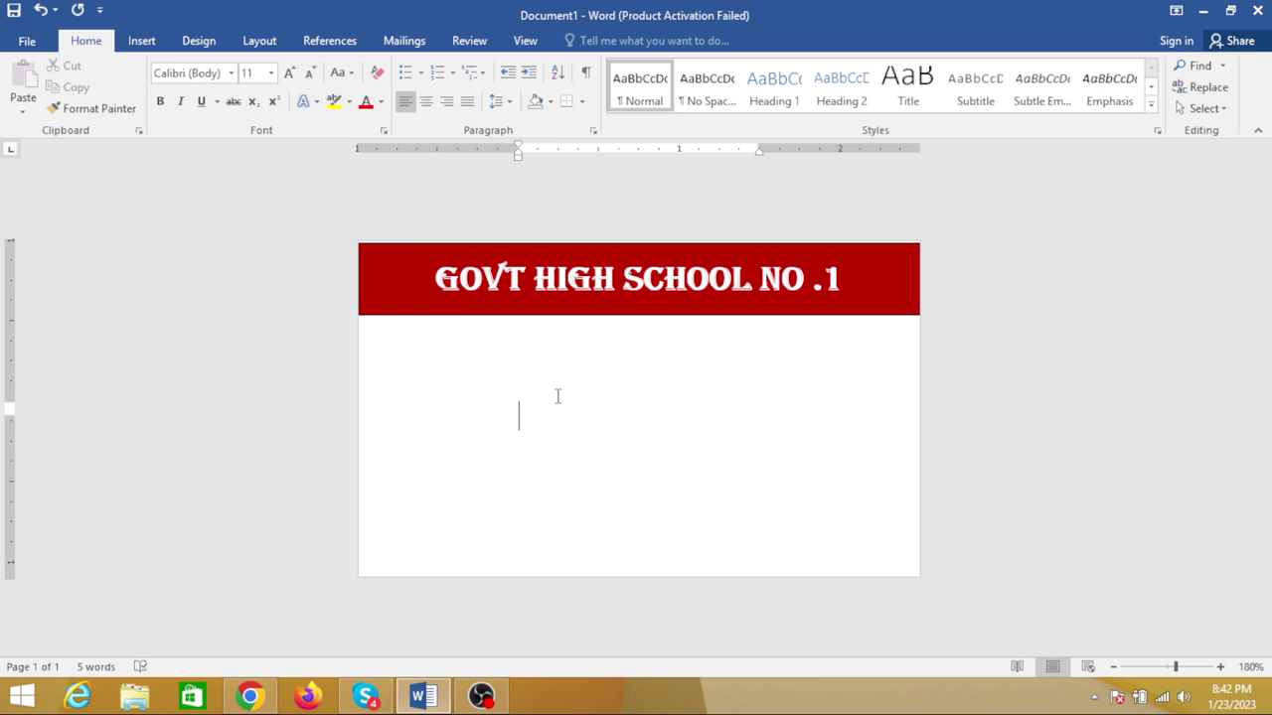
Draw a text box below the header and type a centred 'IDENTITY CARD' title
{"action": "left_click", "coordinate": [141, 41]}
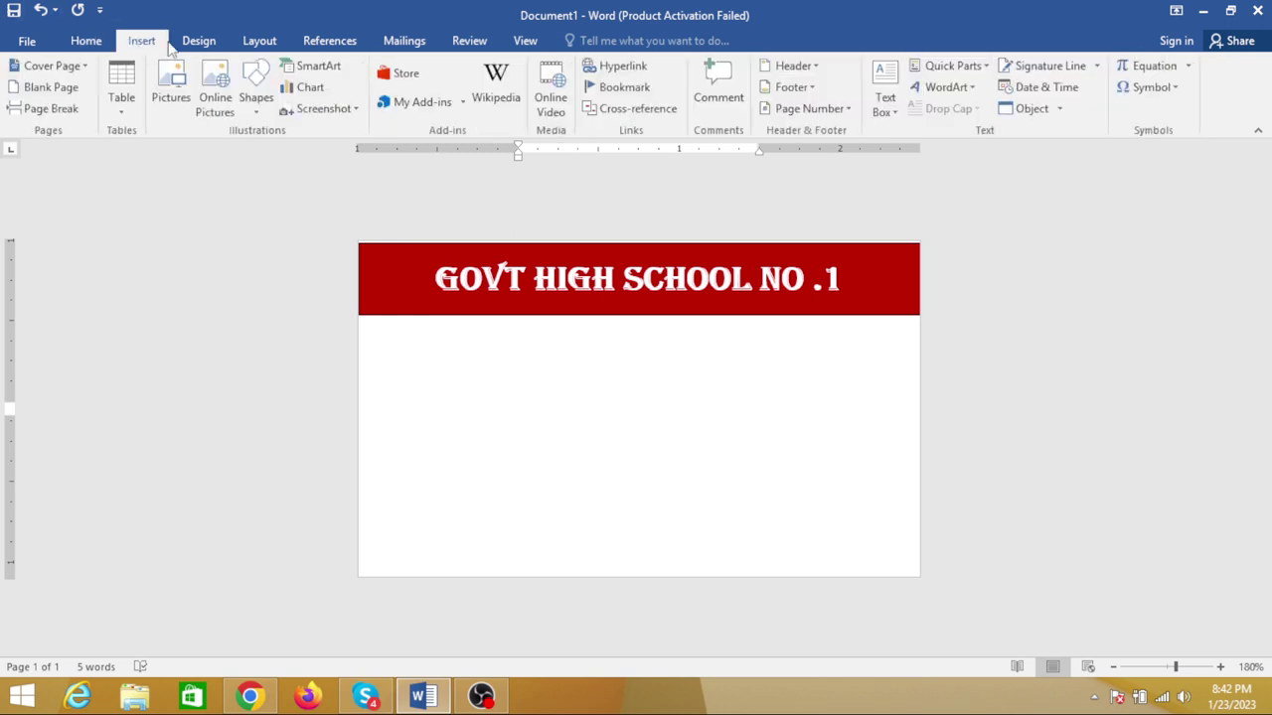
{"action": "left_click", "coordinate": [257, 99]}
{"action": "left_click", "coordinate": [268, 157]}
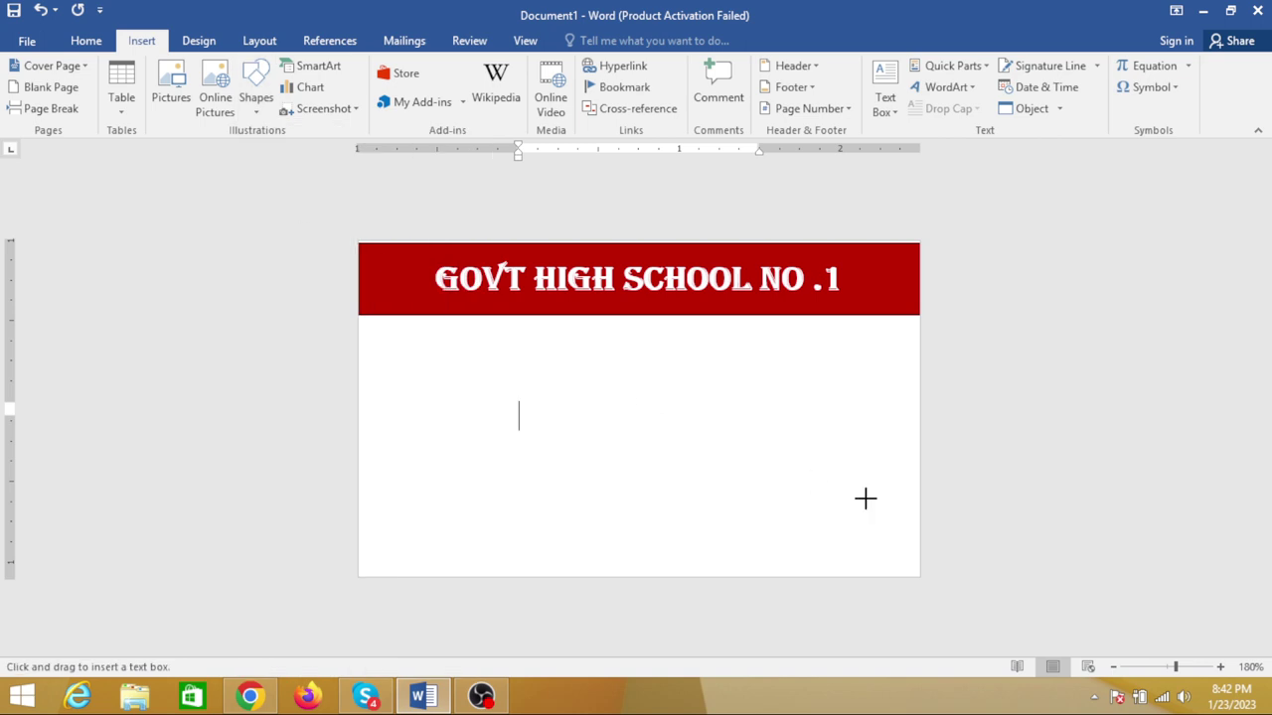
{"action": "mouse_move", "coordinate": [493, 326]}
{"action": "left_mouse_down"}
{"action": "mouse_move", "coordinate": [667, 375]}
{"action": "mouse_move", "coordinate": [770, 374]}
{"action": "left_mouse_up"}
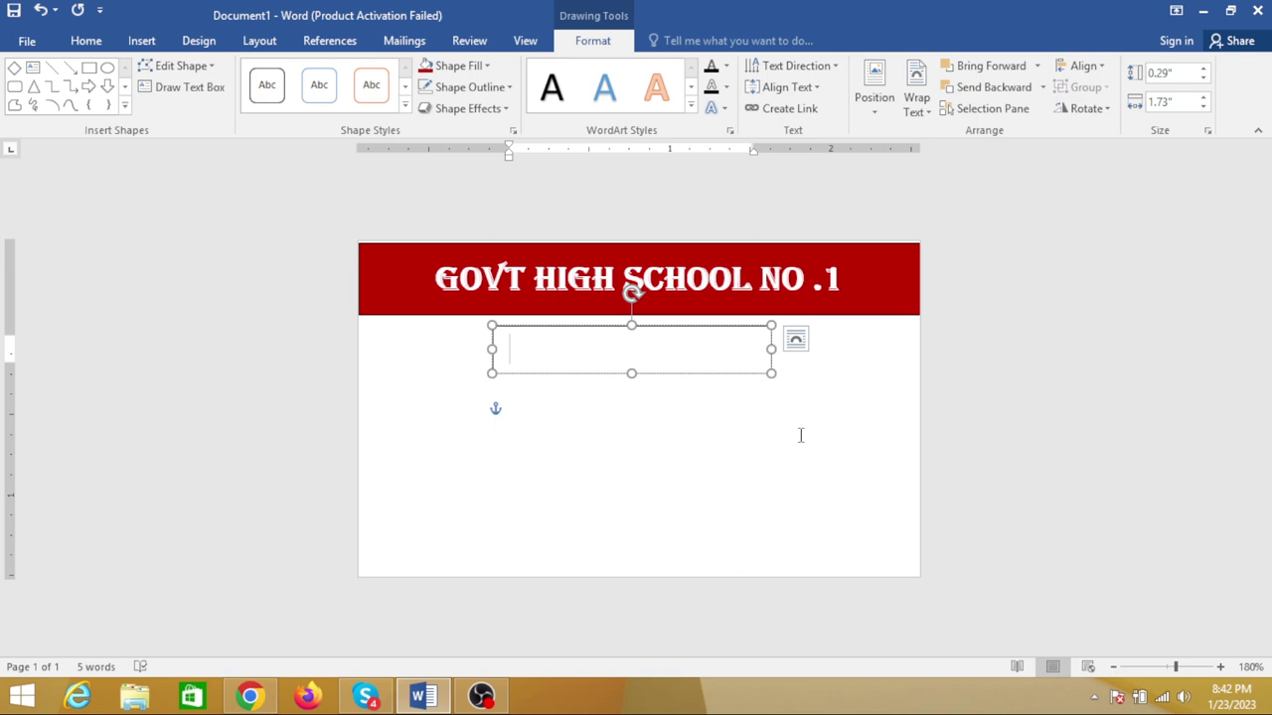
{"action": "type", "text": "IDE"}
{"action": "type", "text": "NTITY "}
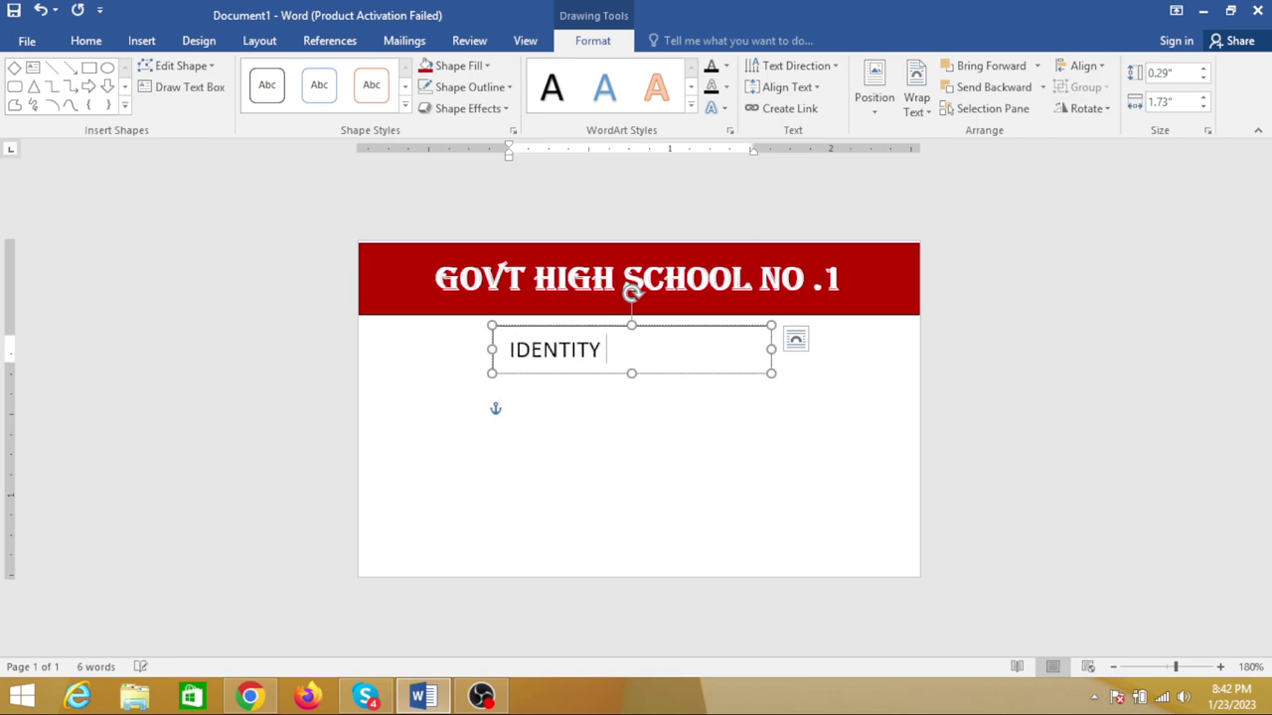
{"action": "type", "text": "CARD"}
{"action": "left_click_drag", "start_coordinate": [666, 354], "coordinate": [537, 359]}
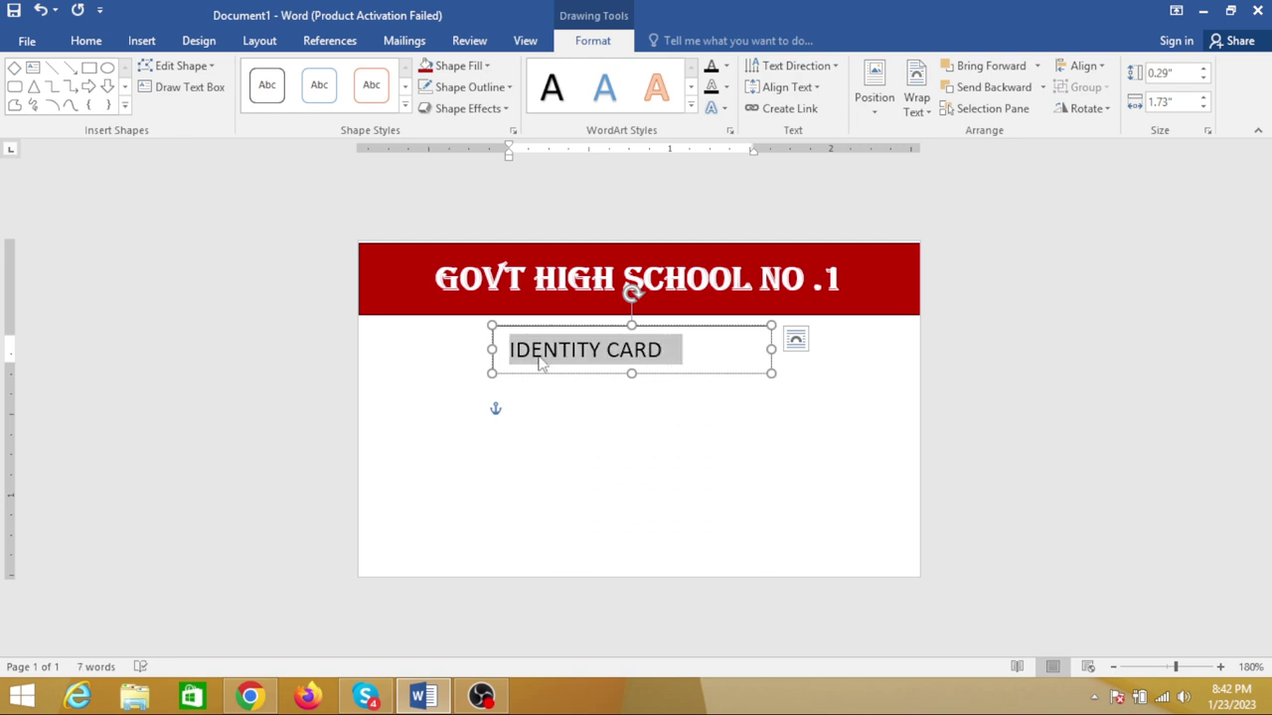
{"action": "key", "text": "ctrl+e"}
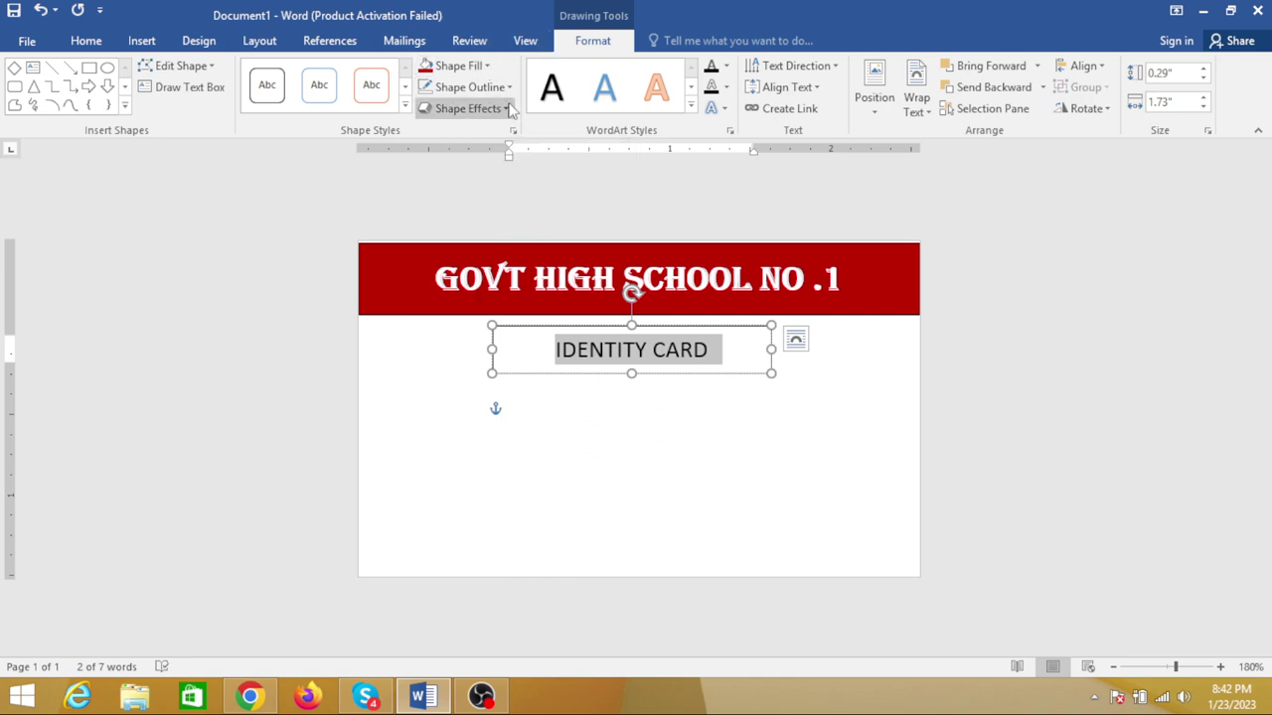
Remove the fill and outline from the IDENTITY CARD text box
{"action": "left_click", "coordinate": [488, 67]}
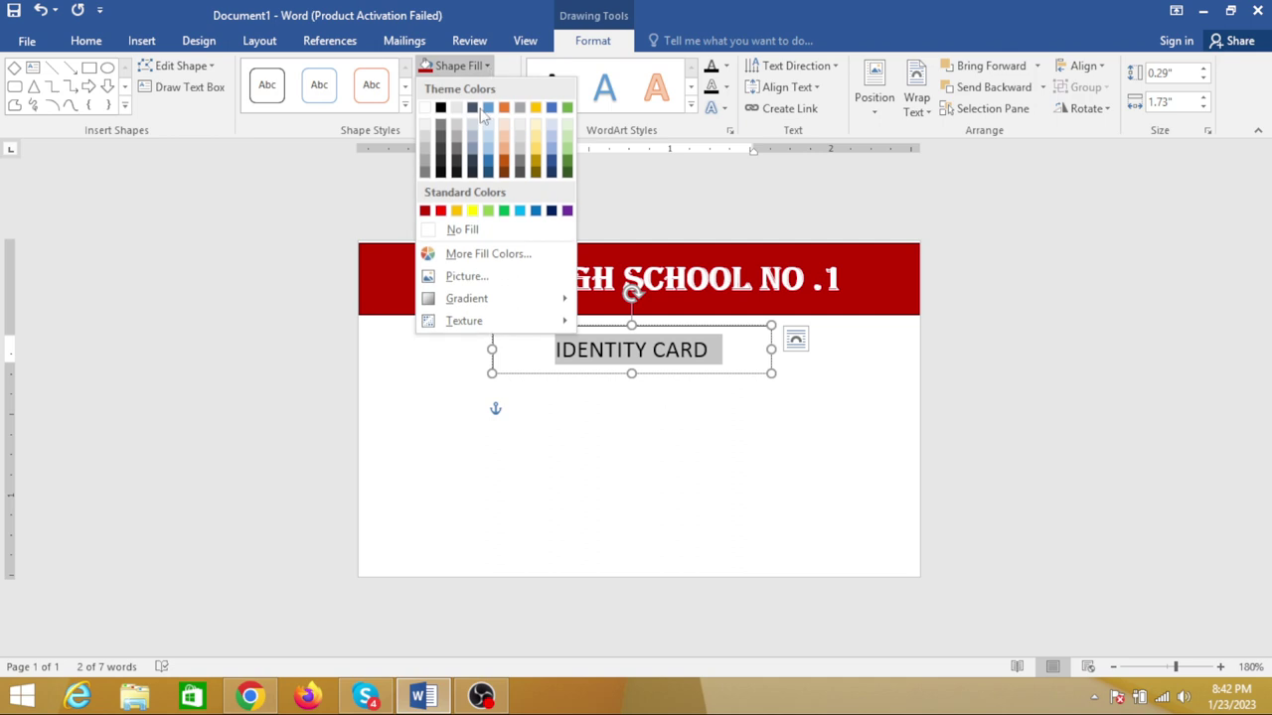
{"action": "left_click", "coordinate": [455, 229]}
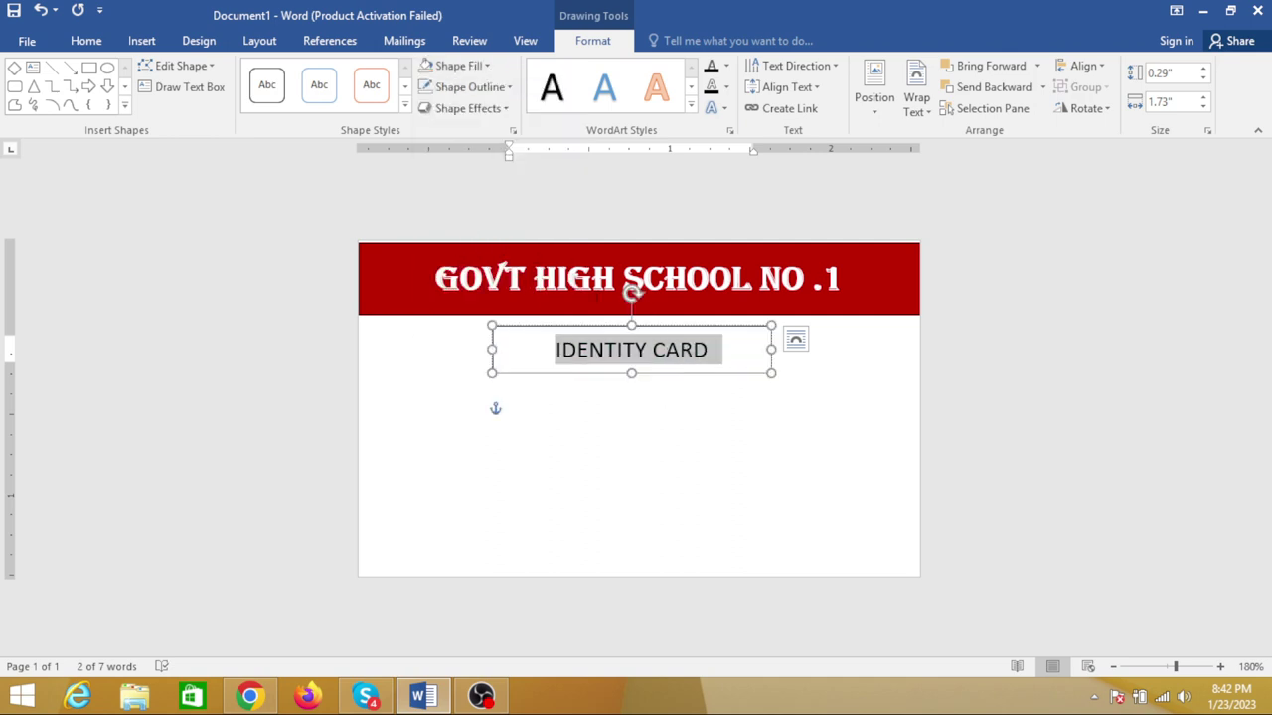
{"action": "left_click", "coordinate": [467, 88]}
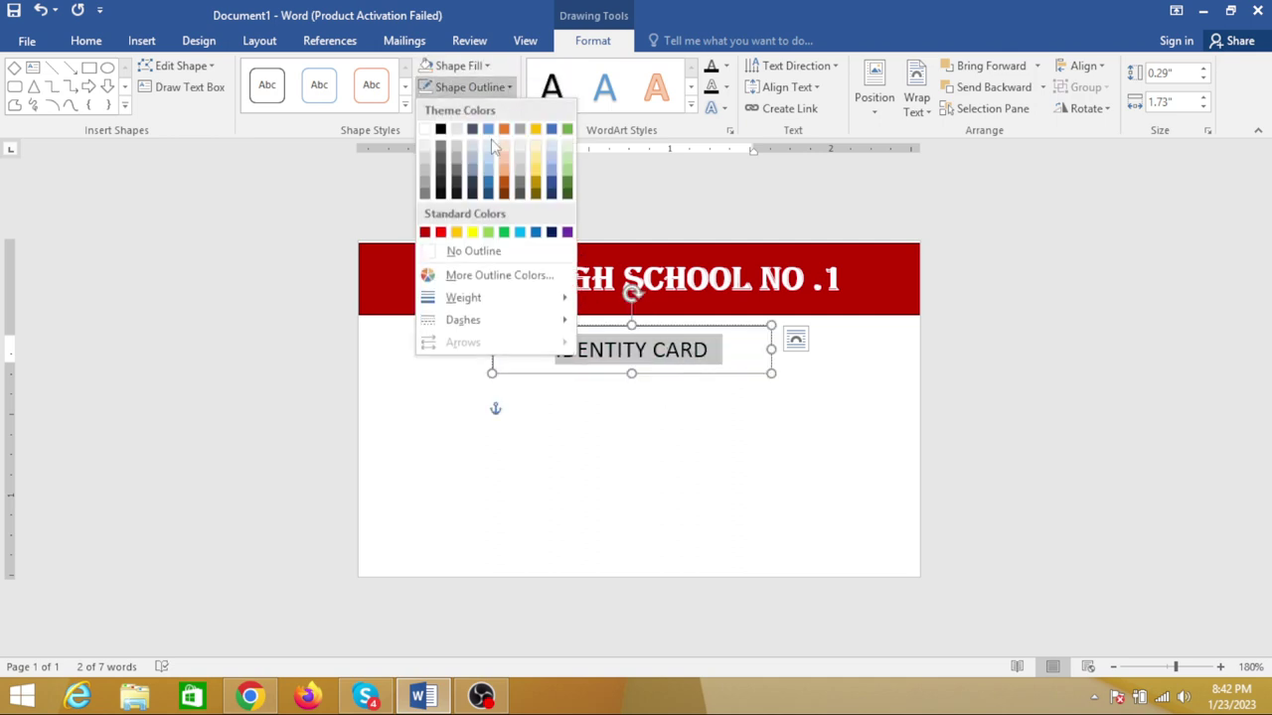
{"action": "left_click", "coordinate": [467, 252]}
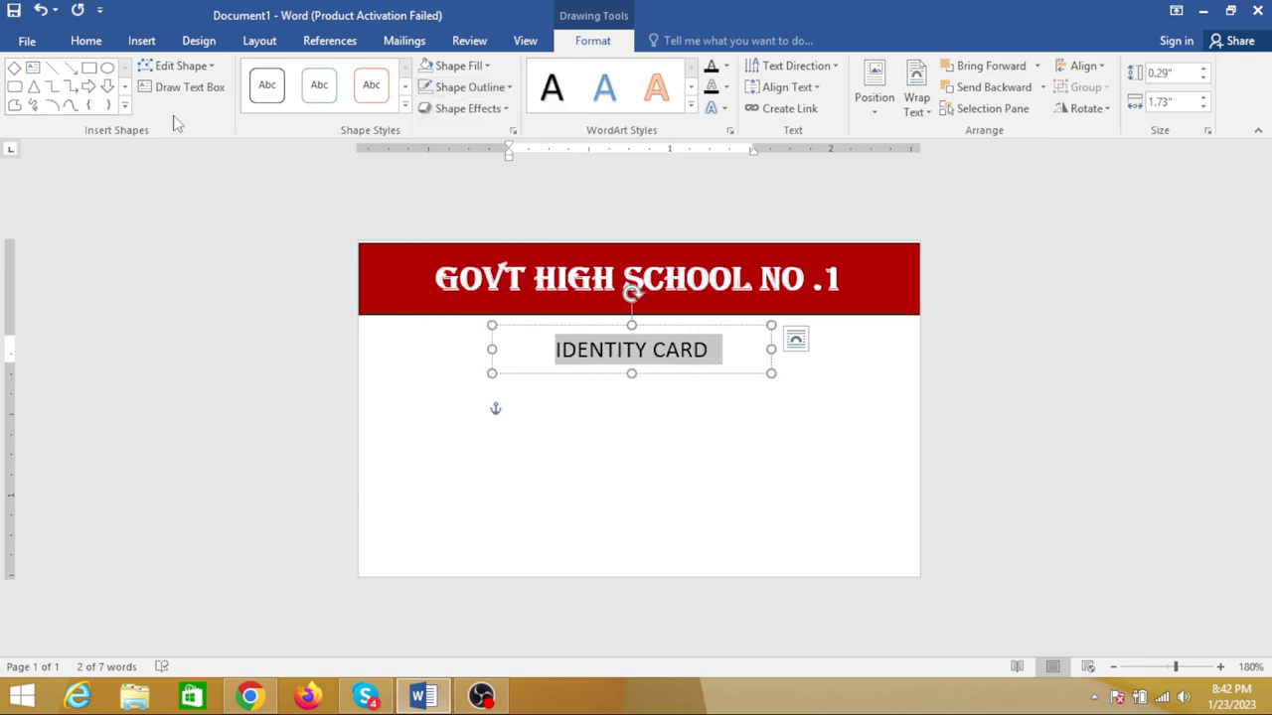
Make IDENTITY CARD bold, 14 pt, in the Algerian font
{"action": "left_click", "coordinate": [86, 41]}
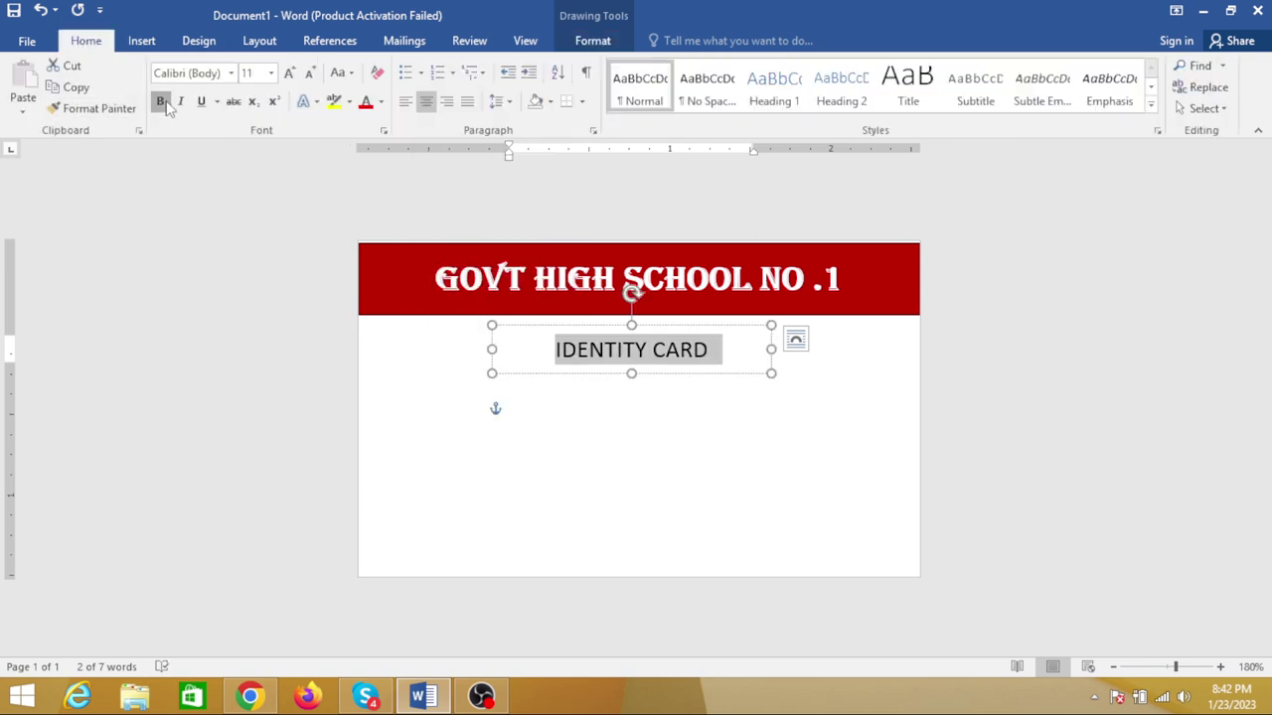
{"action": "left_click", "coordinate": [162, 102]}
{"action": "left_click", "coordinate": [288, 74]}
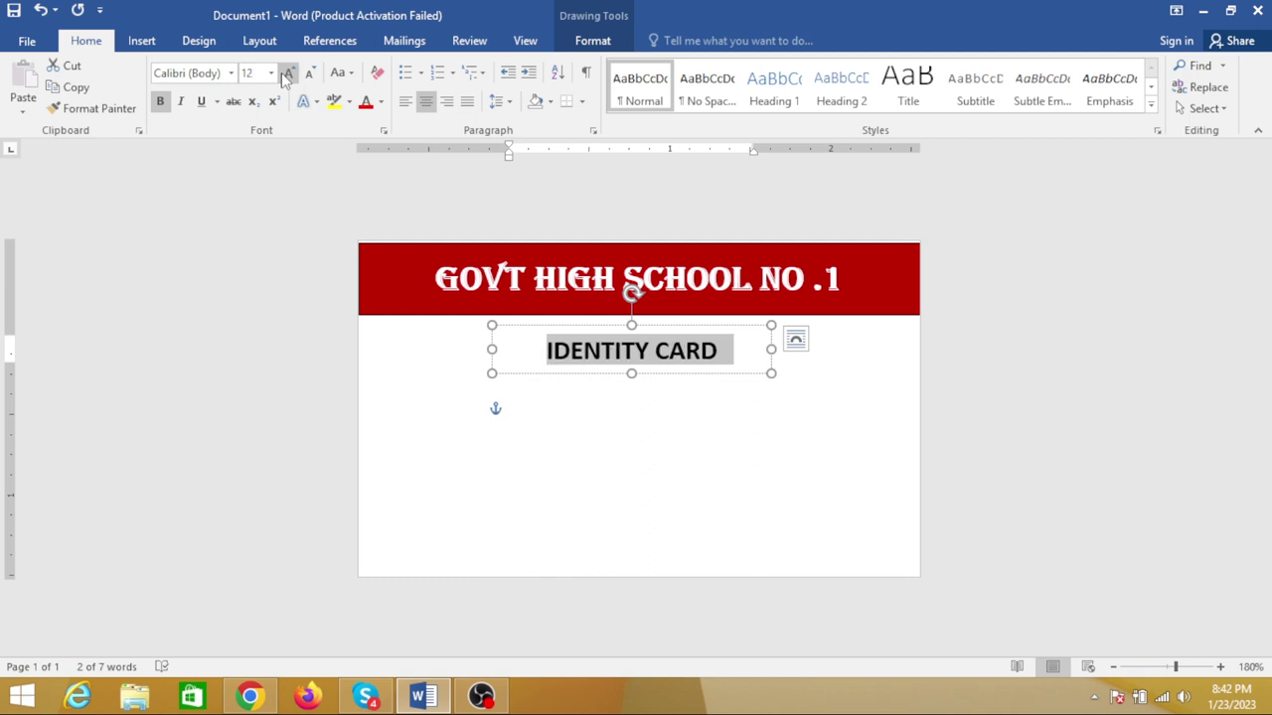
{"action": "left_click", "coordinate": [287, 73]}
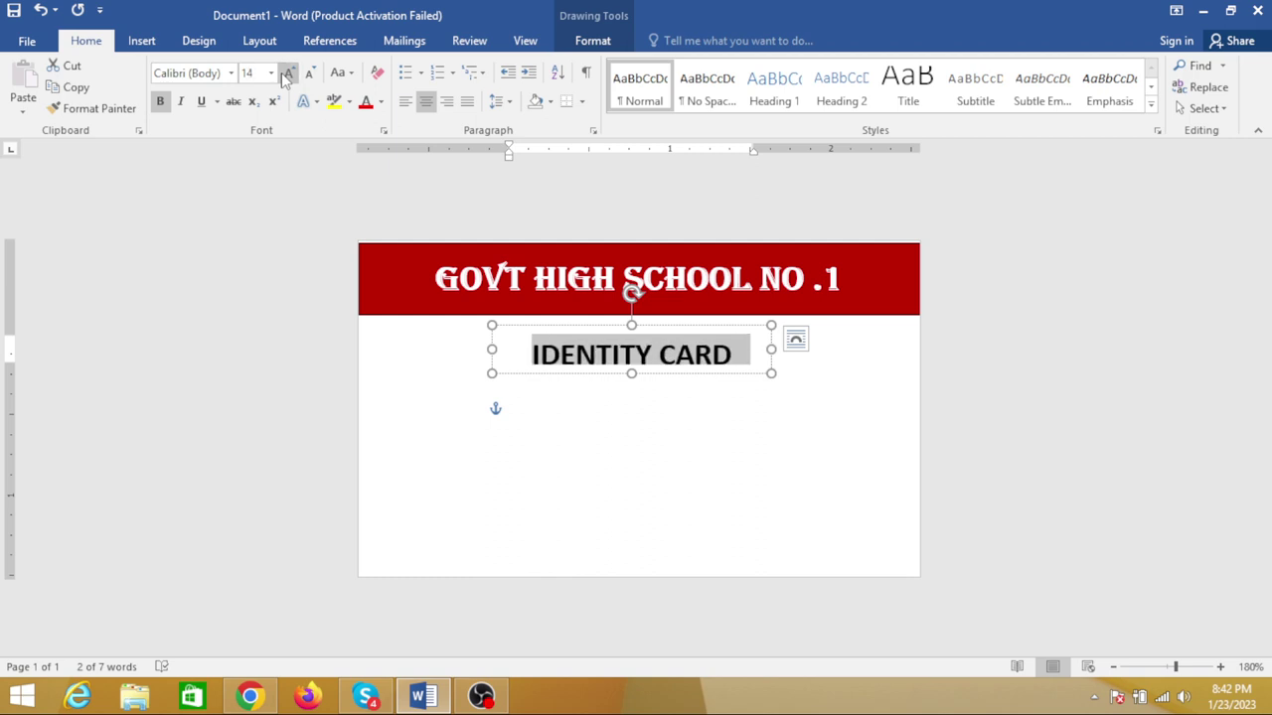
{"action": "left_click", "coordinate": [630, 376]}
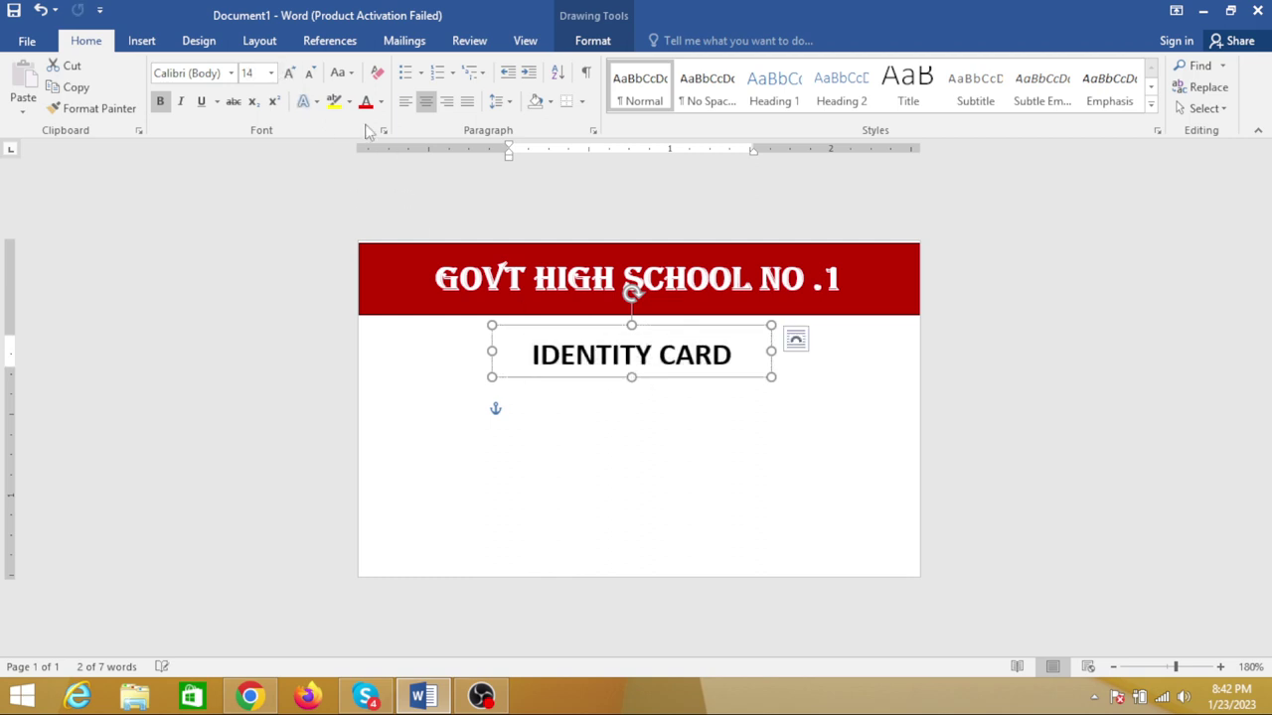
{"action": "left_click", "coordinate": [231, 73]}
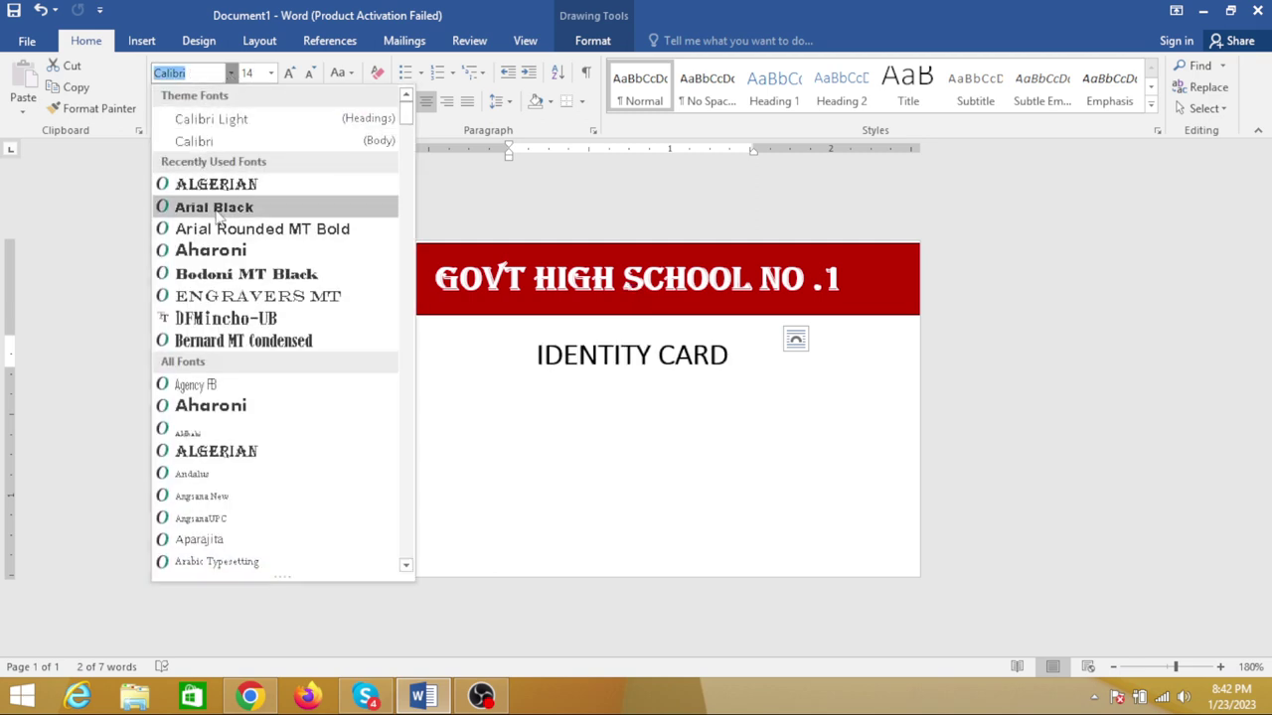
{"action": "left_click", "coordinate": [220, 185]}
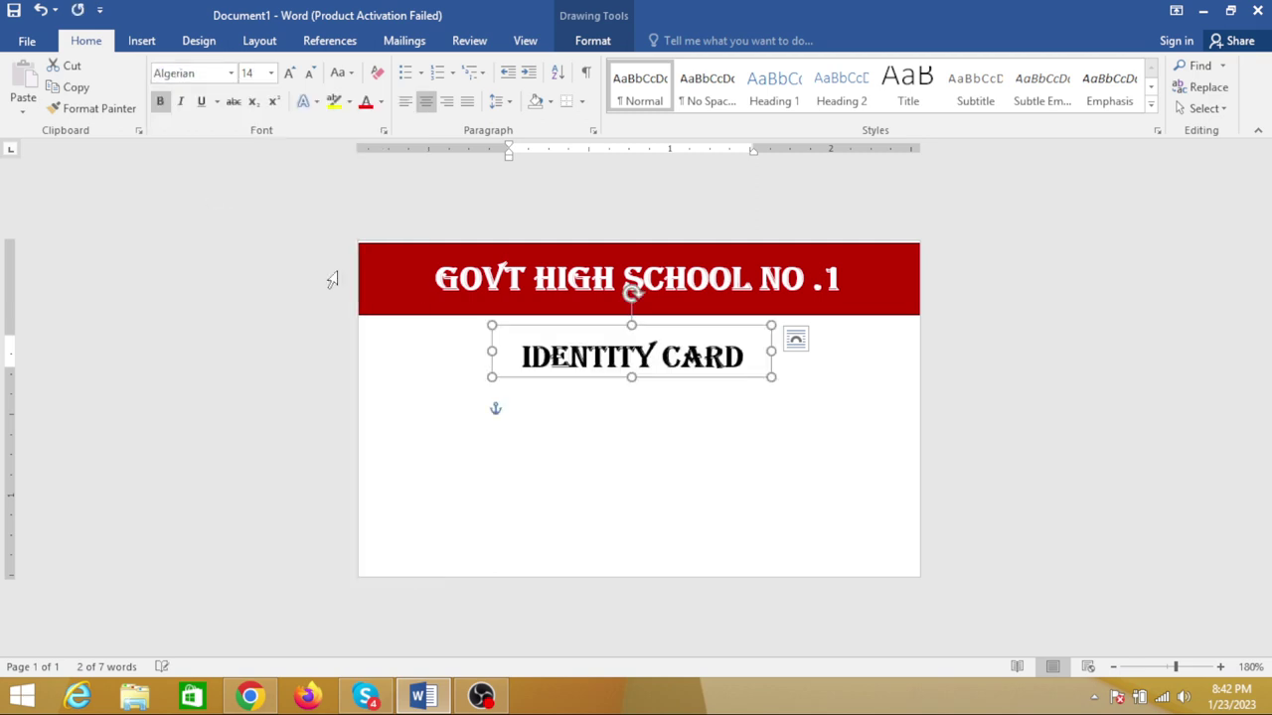
{"action": "left_click", "coordinate": [650, 434]}
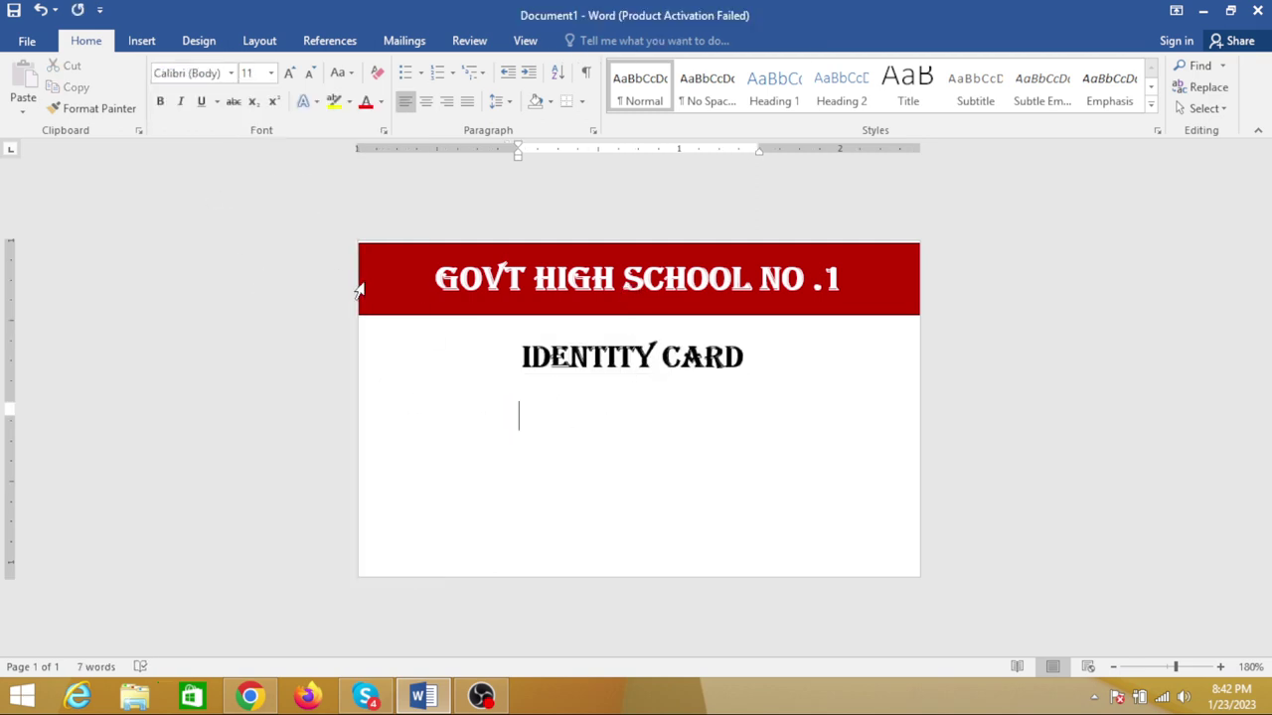
Draw a details text box under the title and type 'NAME:' and 'FTHER NAME:' on separate lines
{"action": "left_click", "coordinate": [141, 41]}
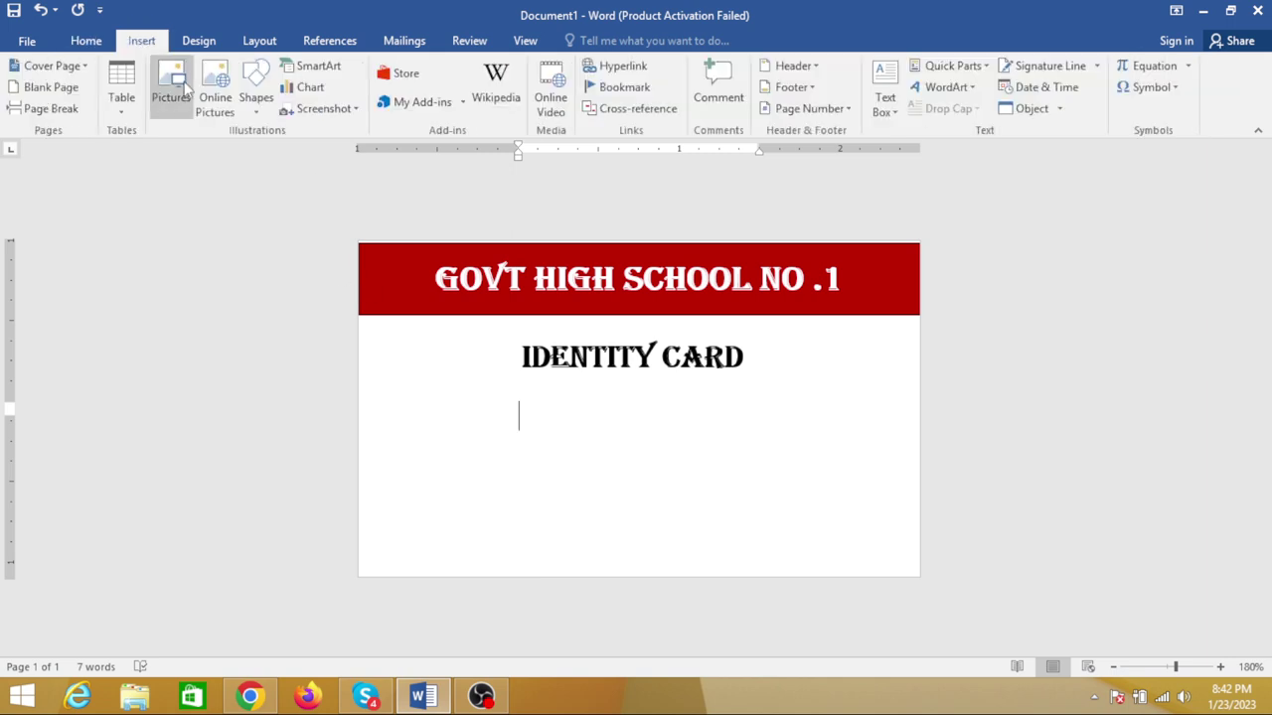
{"action": "left_click", "coordinate": [261, 110]}
{"action": "left_click", "coordinate": [266, 152]}
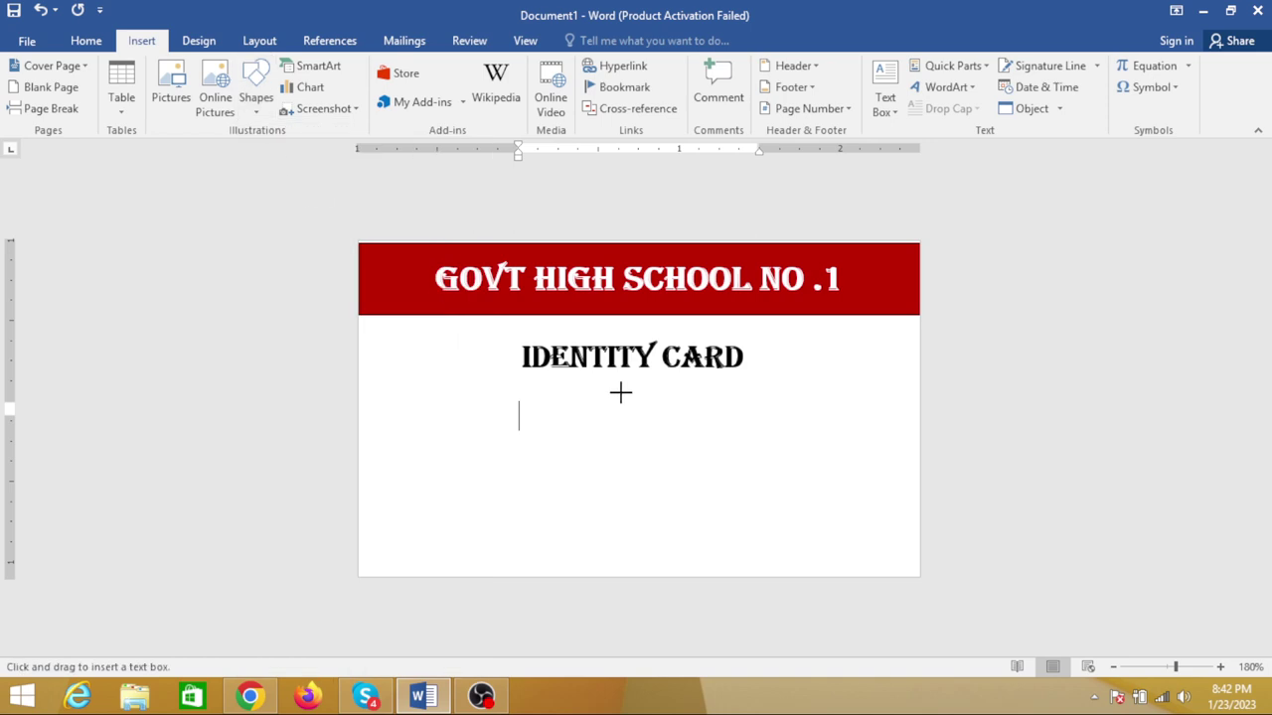
{"action": "left_click_drag", "start_coordinate": [566, 387], "coordinate": [860, 537]}
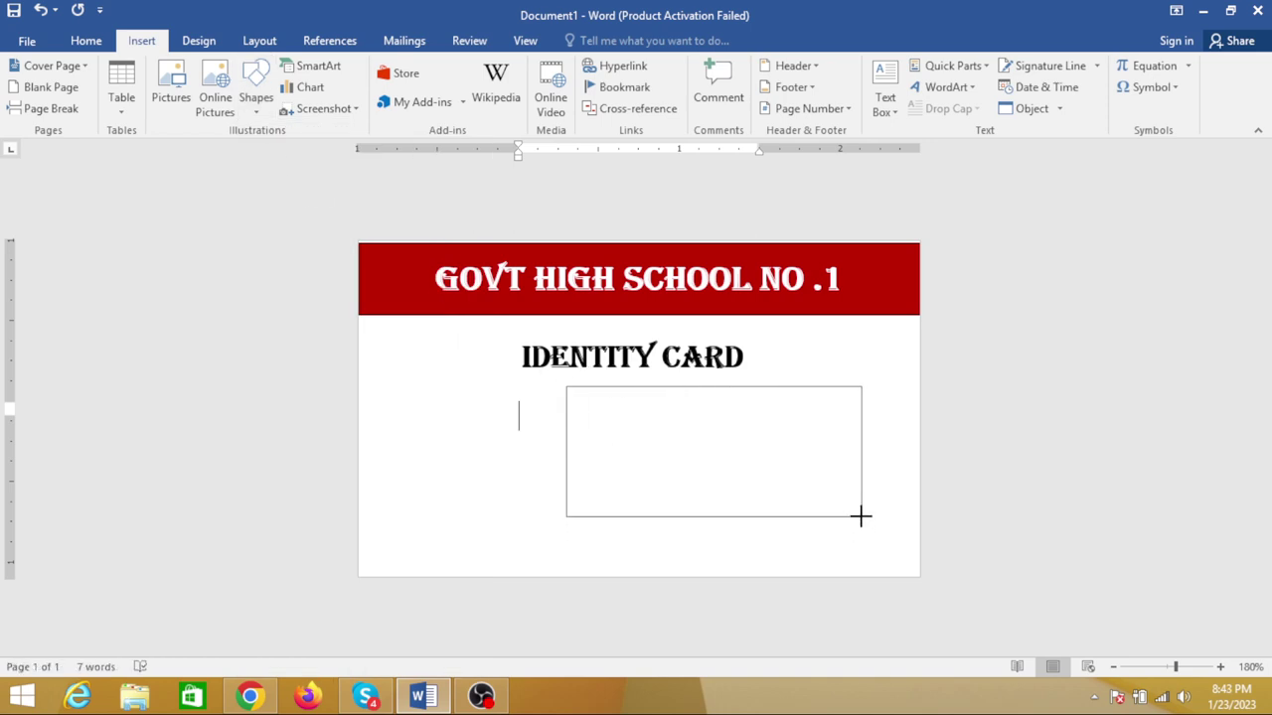
{"action": "left_click_drag", "start_coordinate": [860, 537], "coordinate": [860, 516]}
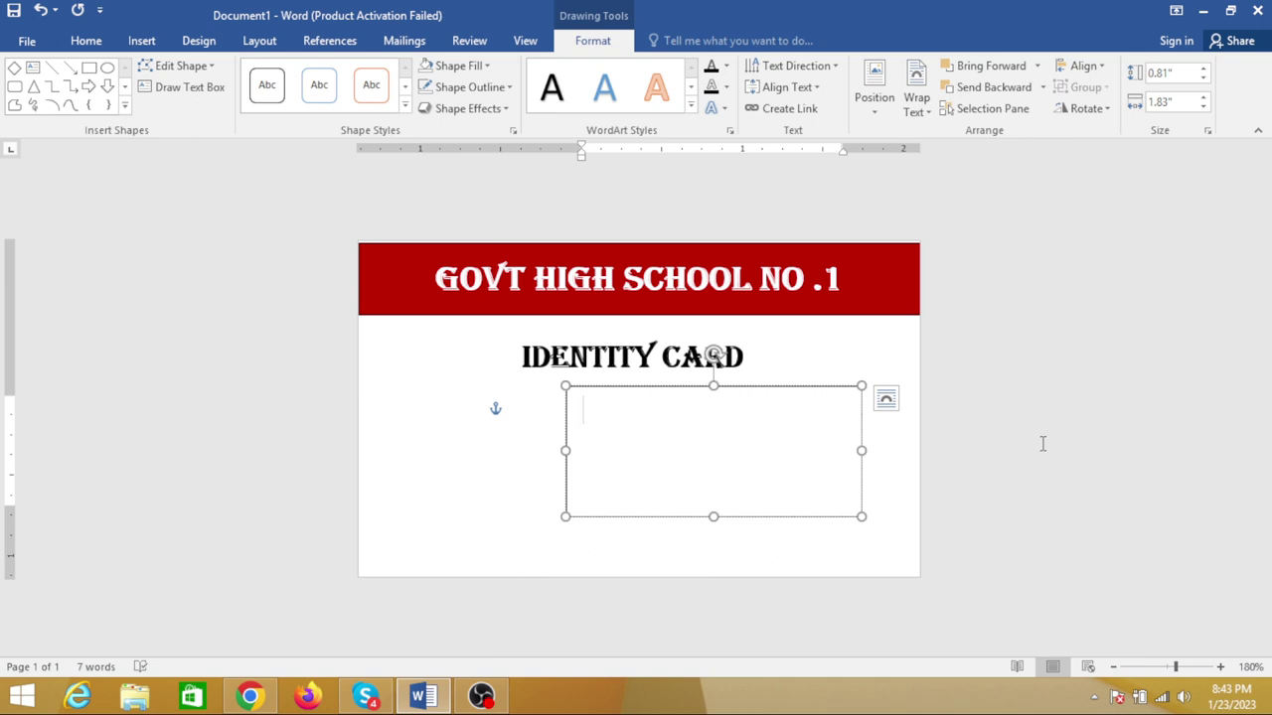
{"action": "type", "text": "NAME:"}
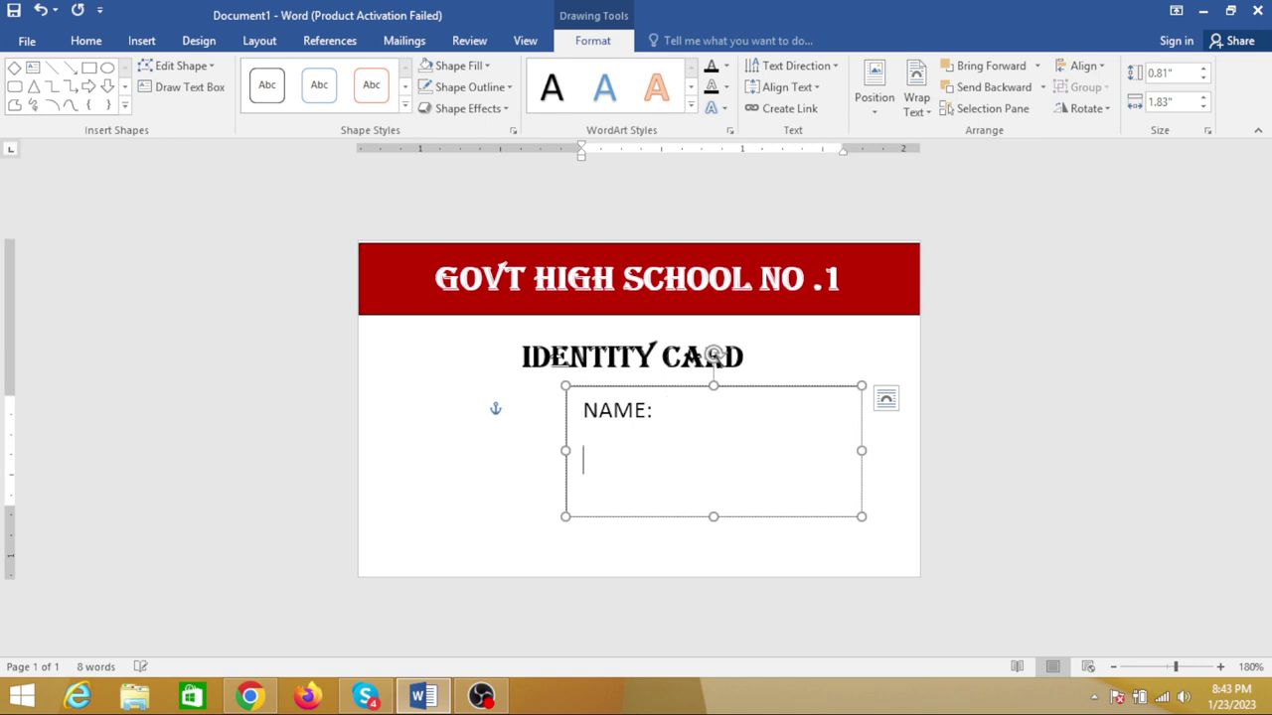
{"action": "type", "text": "FNAME"}
{"action": "key", "text": "BackSpace"}
{"action": "key", "text": "BackSpace"}
{"action": "key", "text": "BackSpace"}
{"action": "key", "text": "BackSpace"}
{"action": "type", "text": "THER"}
{"action": "type", "text": " NAME:"}
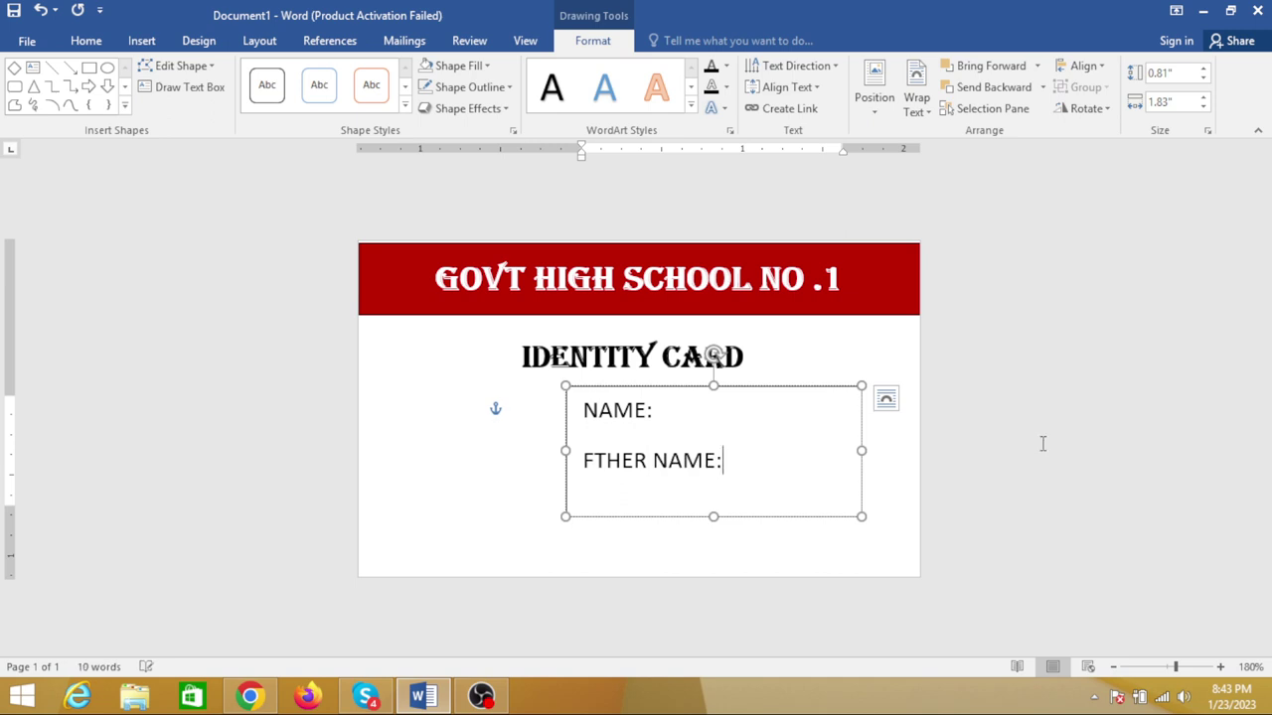
{"action": "key", "text": "Return"}
{"action": "left_click_drag", "start_coordinate": [582, 410], "coordinate": [728, 463]}
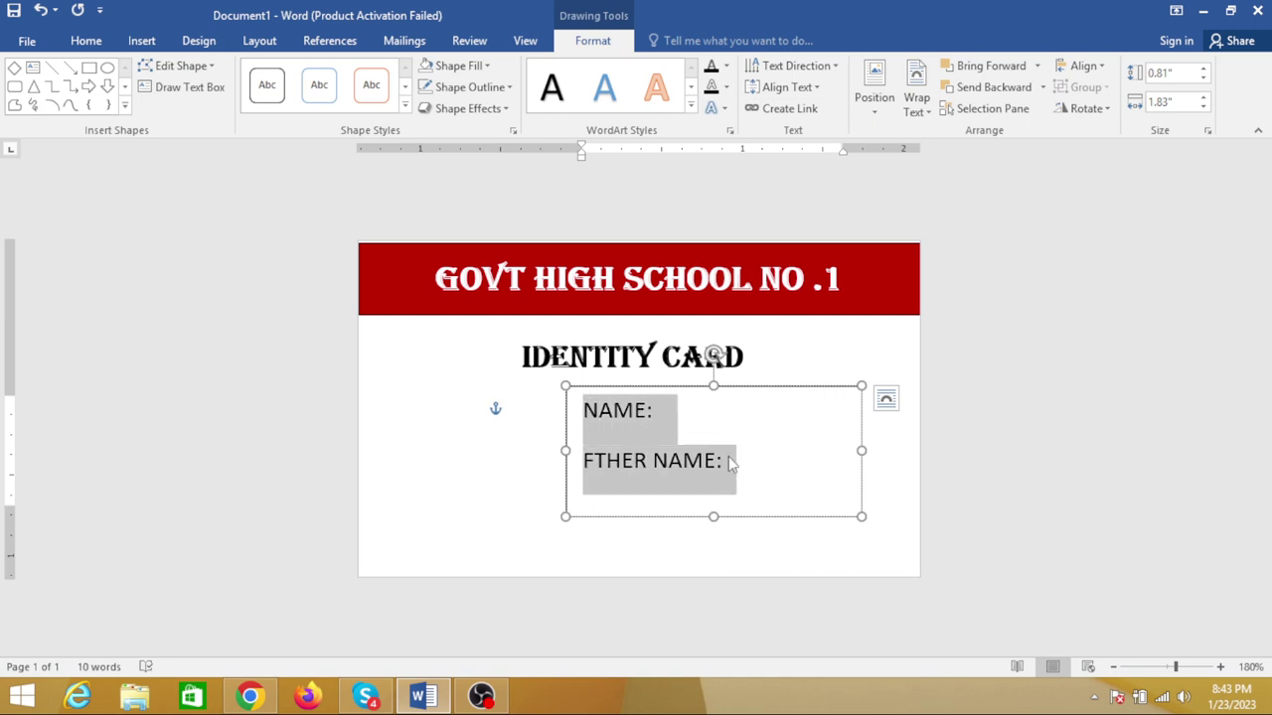
Remove paragraph spacing, apply the No Spacing style, and shrink both field lines to 10 pt
{"action": "left_click", "coordinate": [84, 39]}
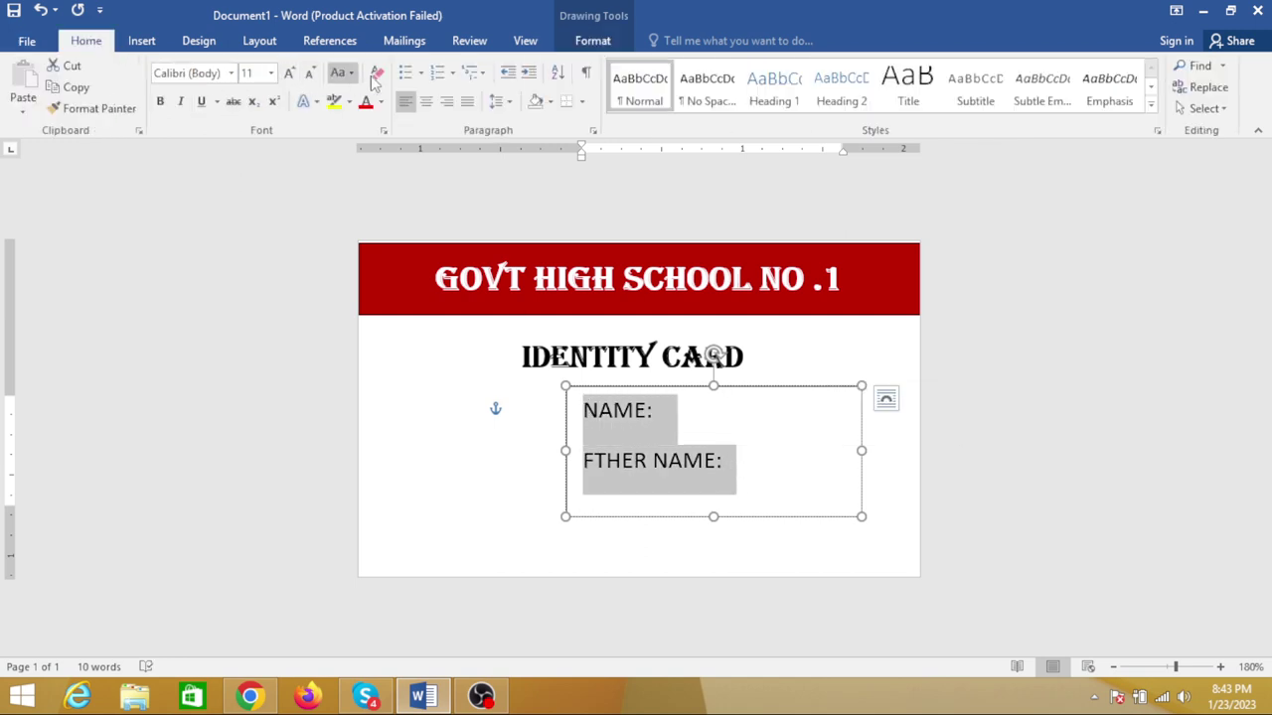
{"action": "left_click", "coordinate": [509, 102]}
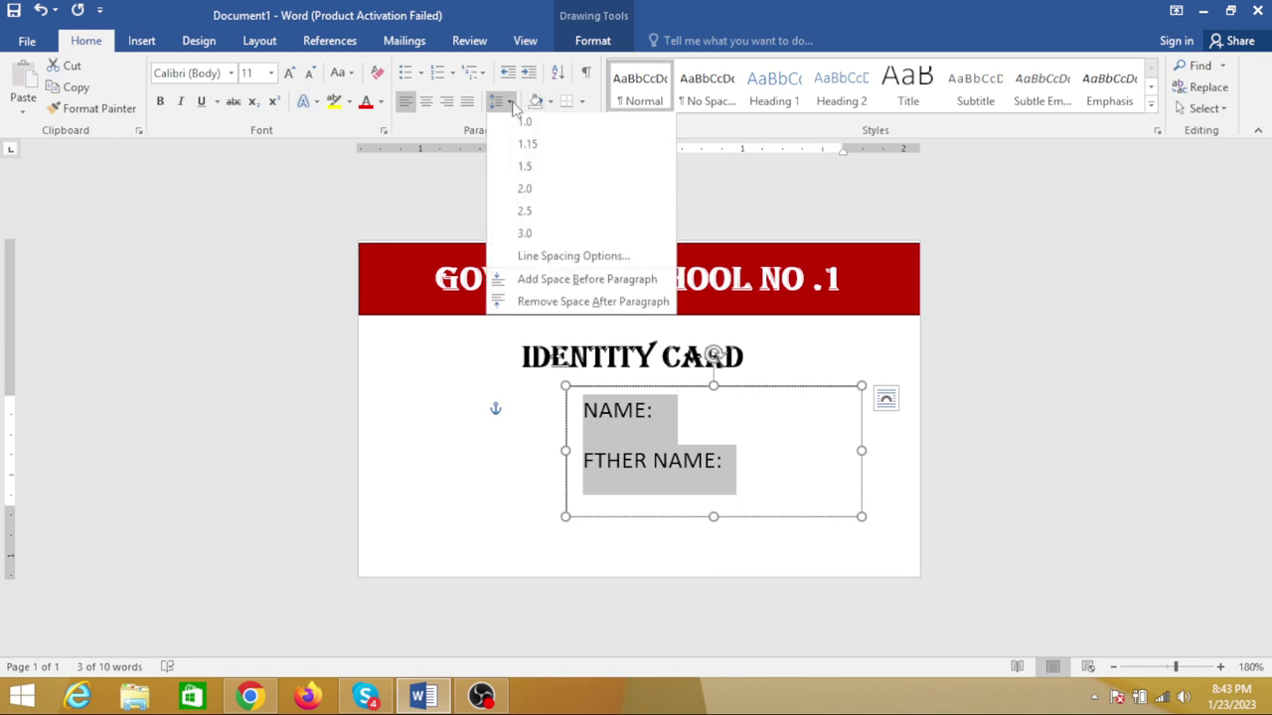
{"action": "left_click", "coordinate": [525, 130]}
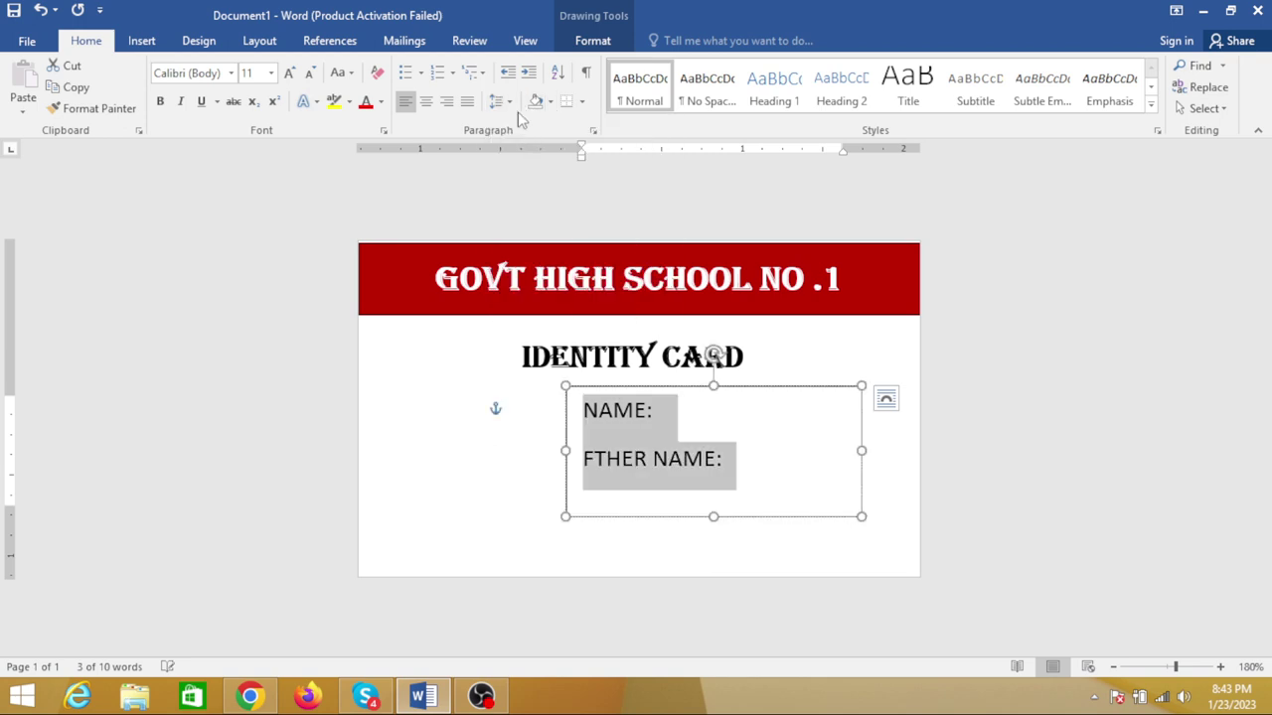
{"action": "left_click", "coordinate": [512, 104]}
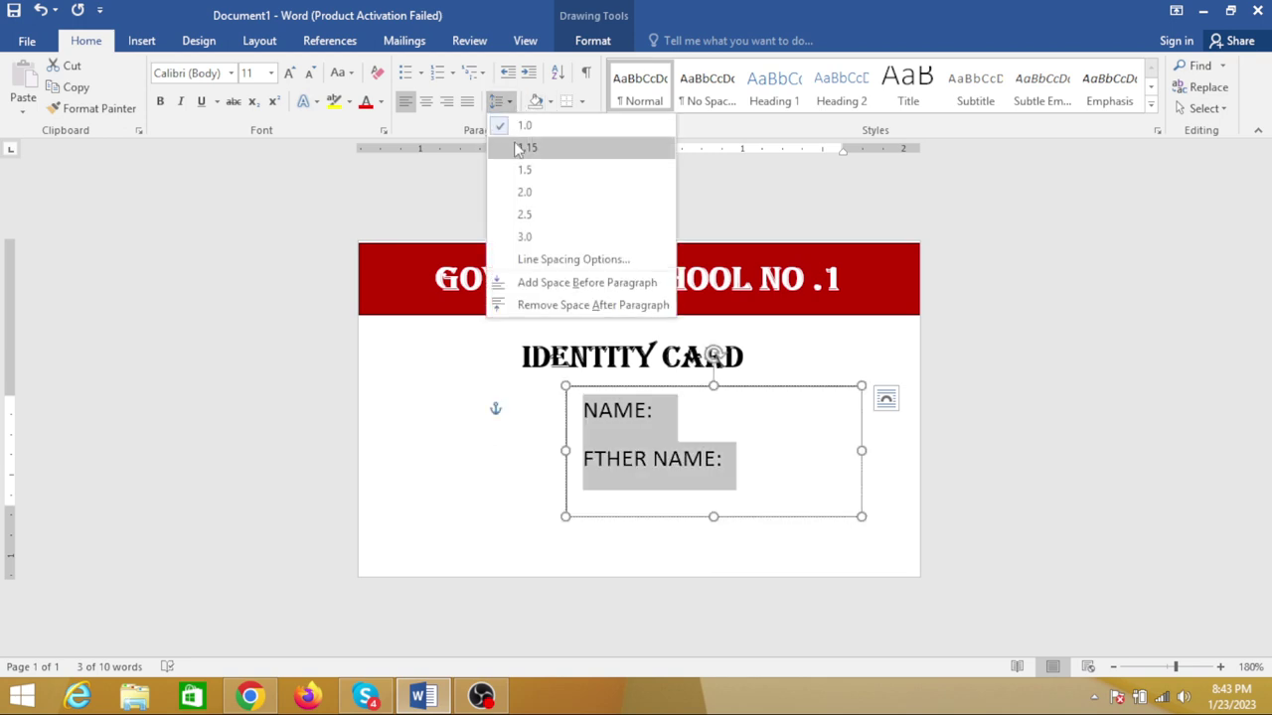
{"action": "left_click", "coordinate": [562, 304]}
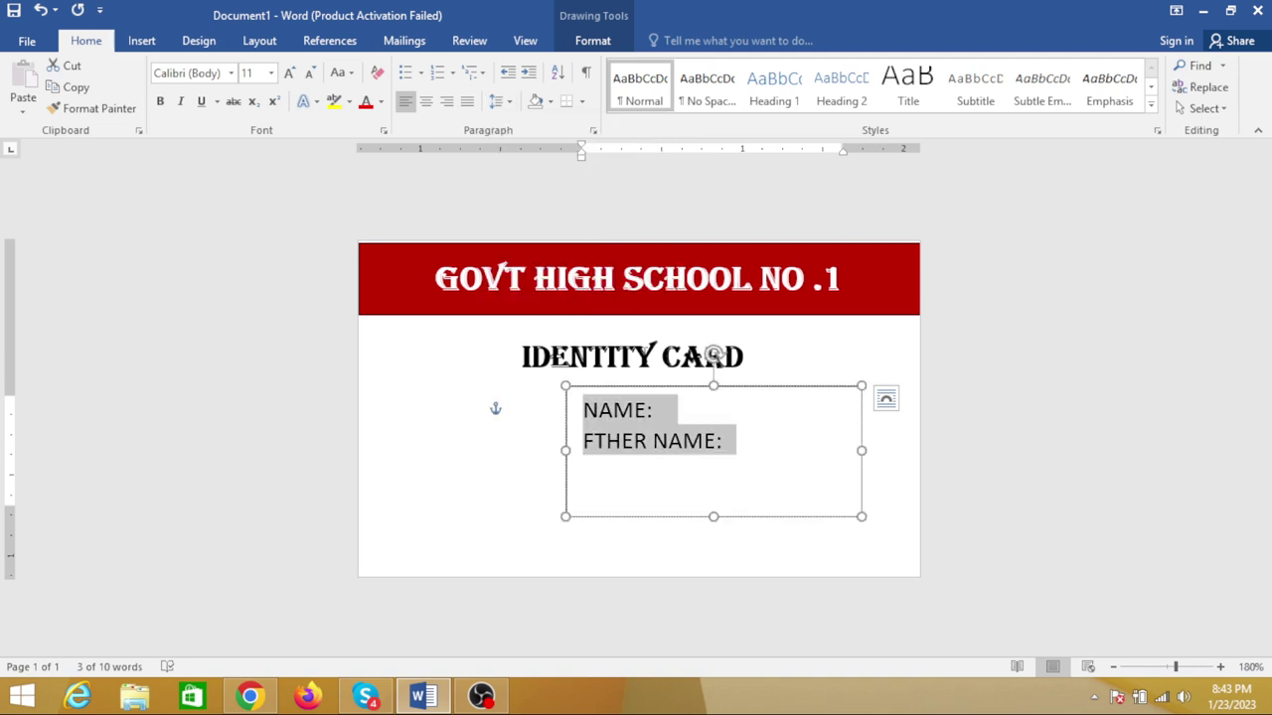
{"action": "left_click", "coordinate": [708, 94]}
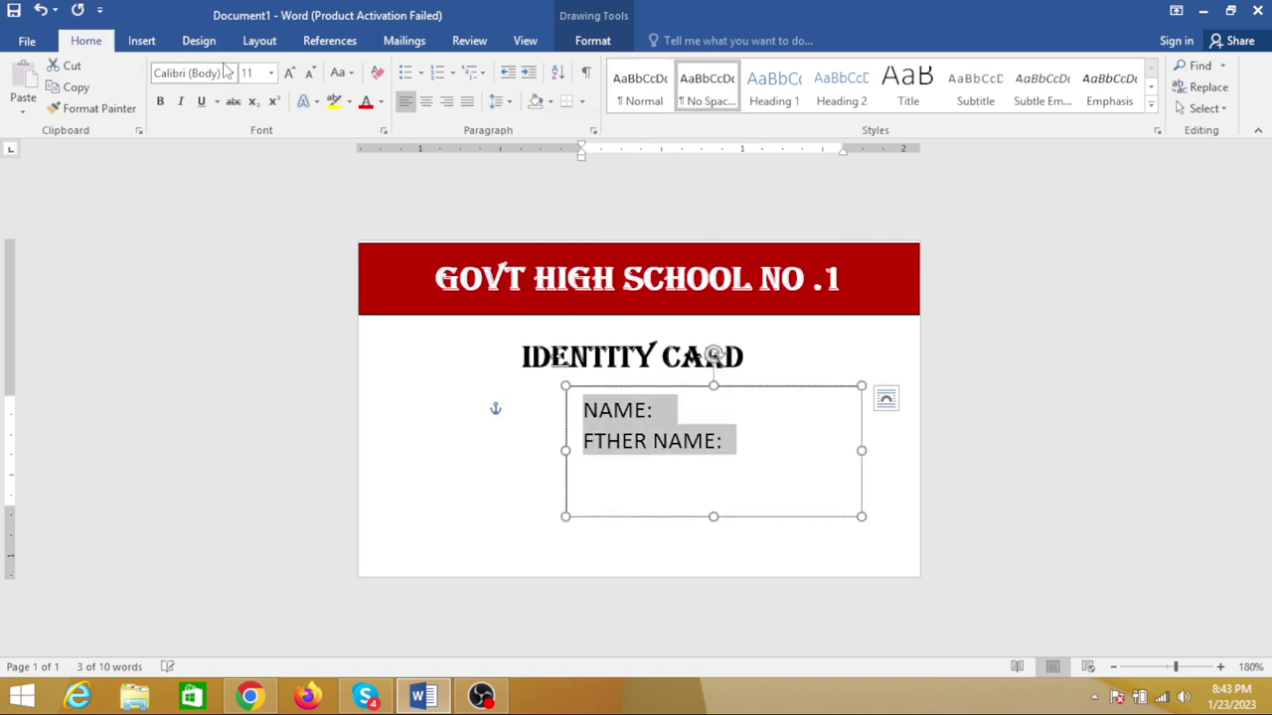
{"action": "left_click", "coordinate": [308, 75]}
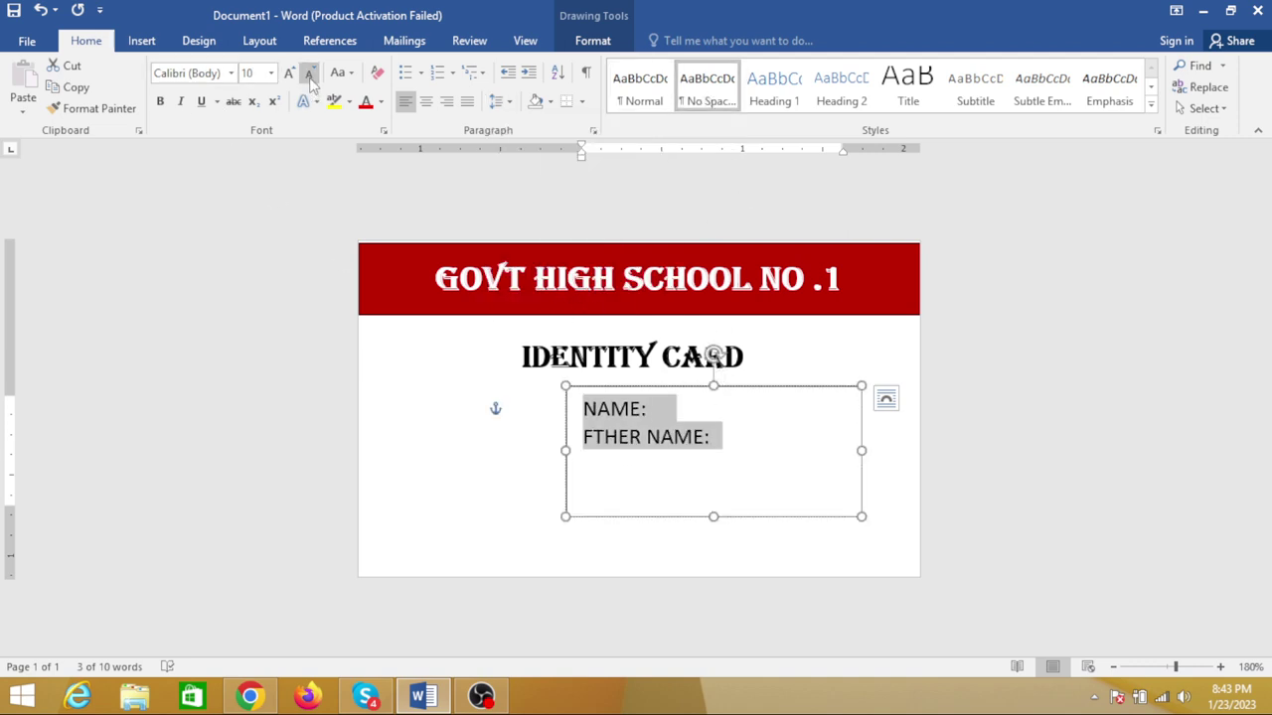
{"action": "left_click", "coordinate": [732, 443]}
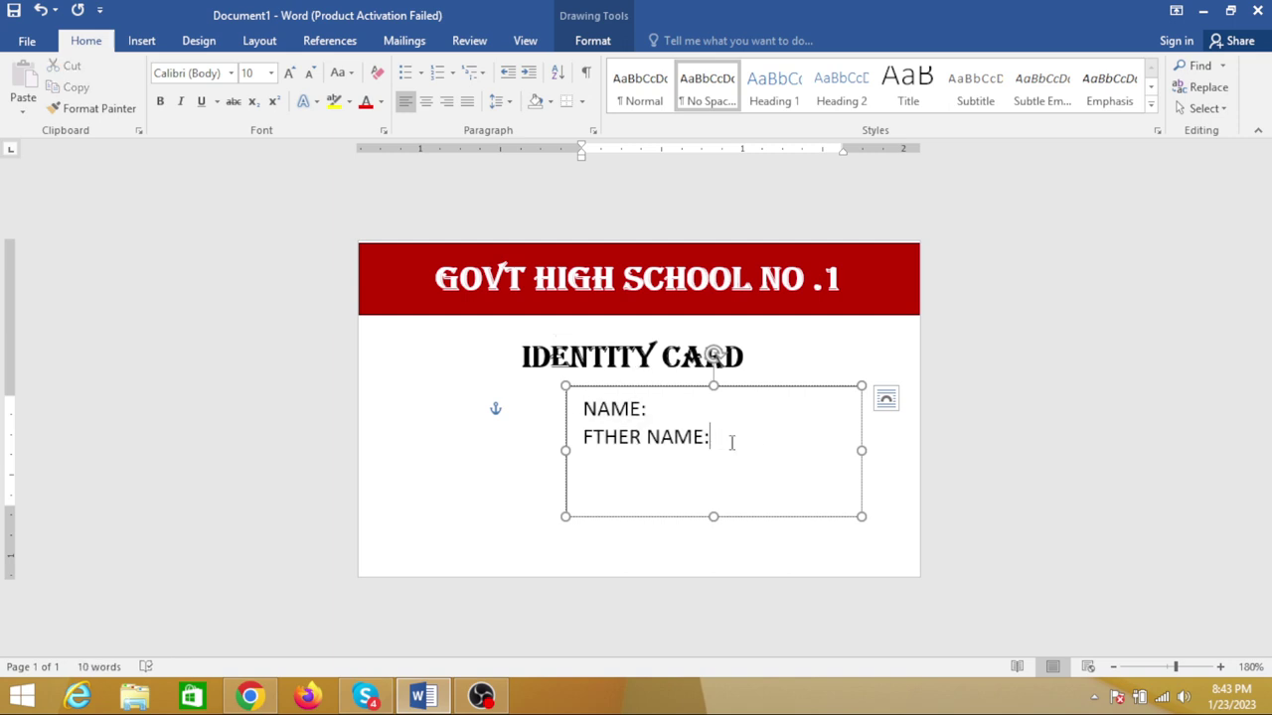
Type D.O.B, CLASS : and ROLL NO on new lines, stretching the details box downward
{"action": "key", "text": "Return"}
{"action": "type", "text": "D."}
{"action": "type", "text": "O."}
{"action": "type", "text": "B "}
{"action": "type", "text": "CLA"}
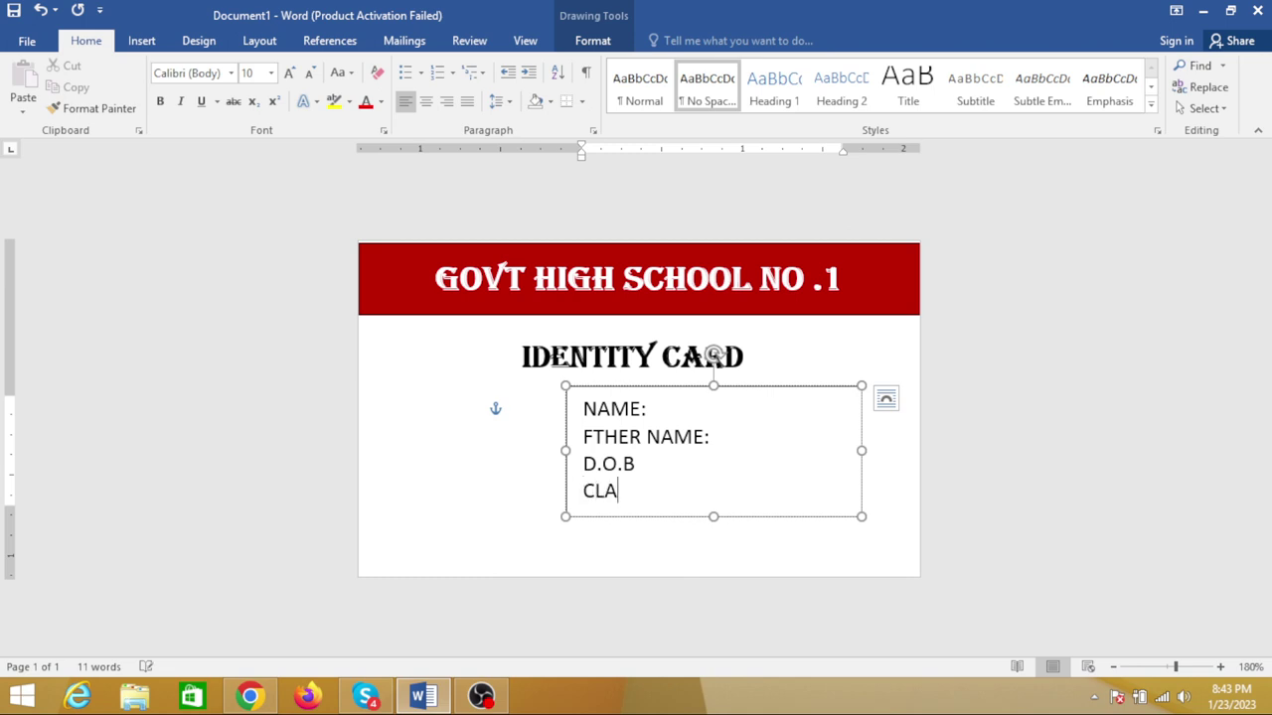
{"action": "type", "text": "SS :"}
{"action": "key", "text": "Return"}
{"action": "key", "text": "BackSpace"}
{"action": "key", "text": "Escape"}
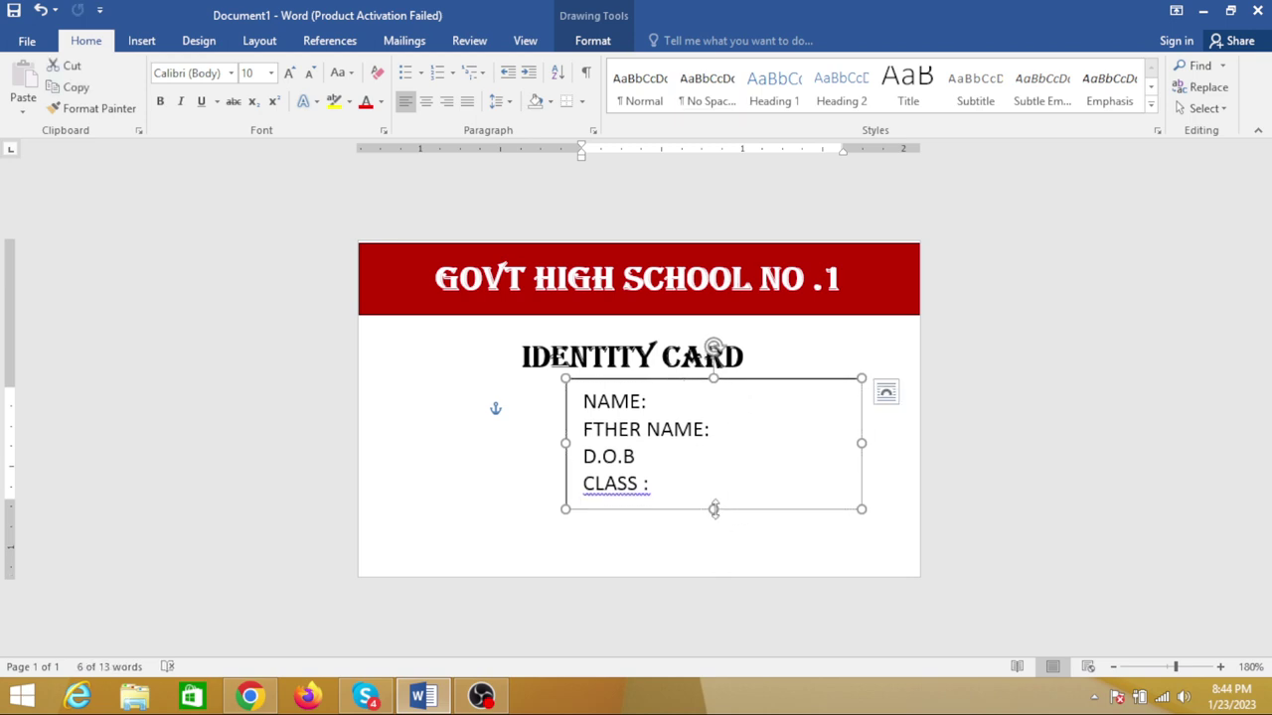
{"action": "left_click_drag", "start_coordinate": [713, 509], "coordinate": [715, 522]}
{"action": "left_click", "coordinate": [666, 484]}
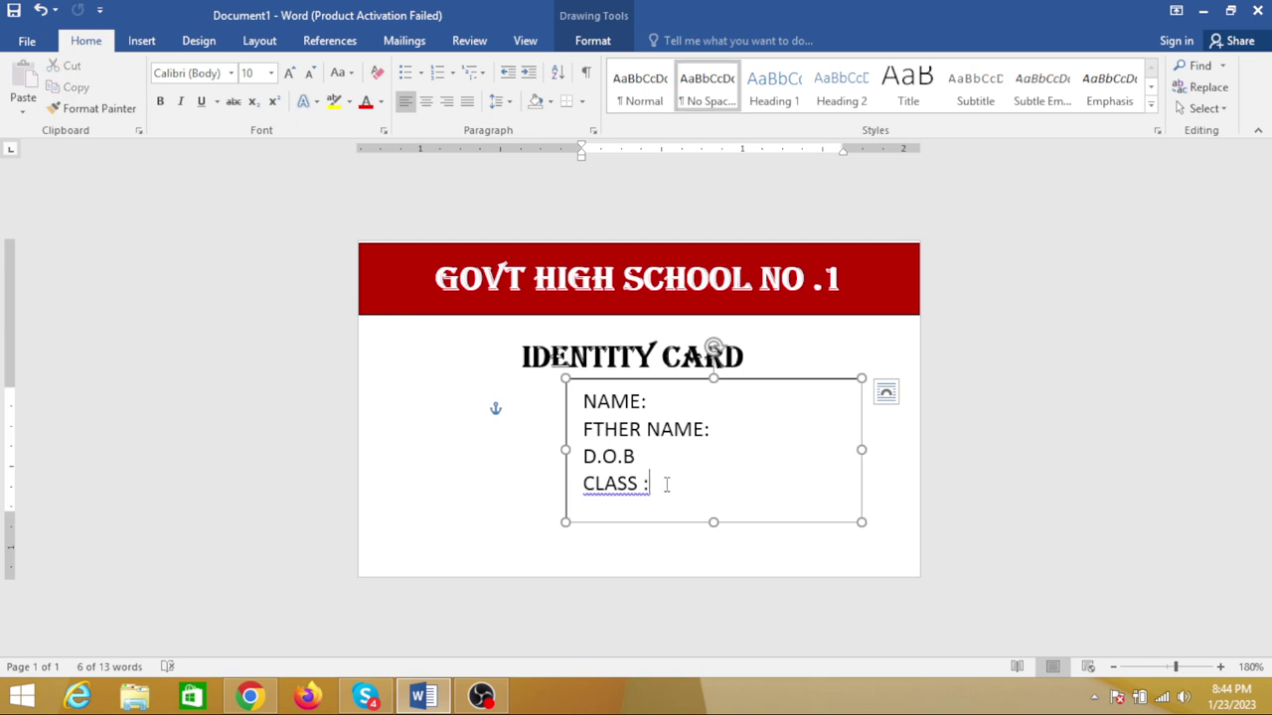
{"action": "key", "text": "Return"}
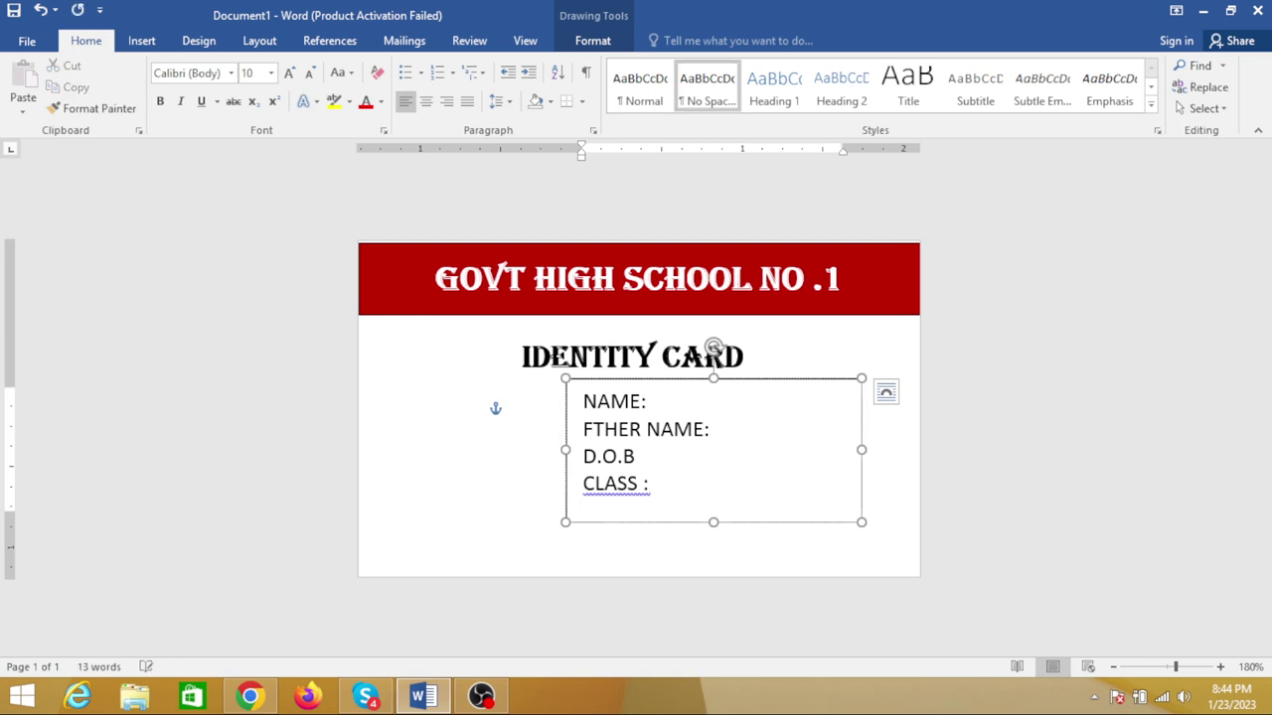
{"action": "type", "text": "RO"}
{"action": "type", "text": "LL NO:"}
Move the IDENTITY CARD title up just beneath the red header
{"action": "left_click", "coordinate": [636, 356]}
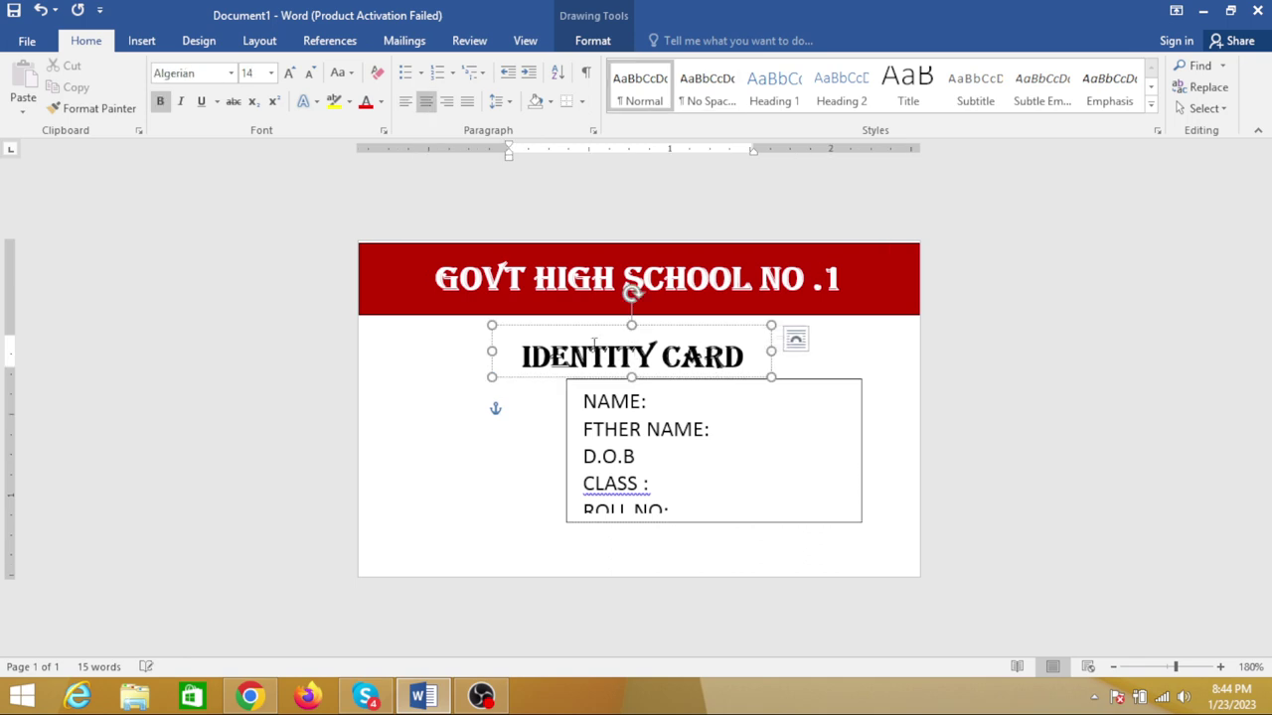
{"action": "left_click_drag", "start_coordinate": [600, 329], "coordinate": [600, 303]}
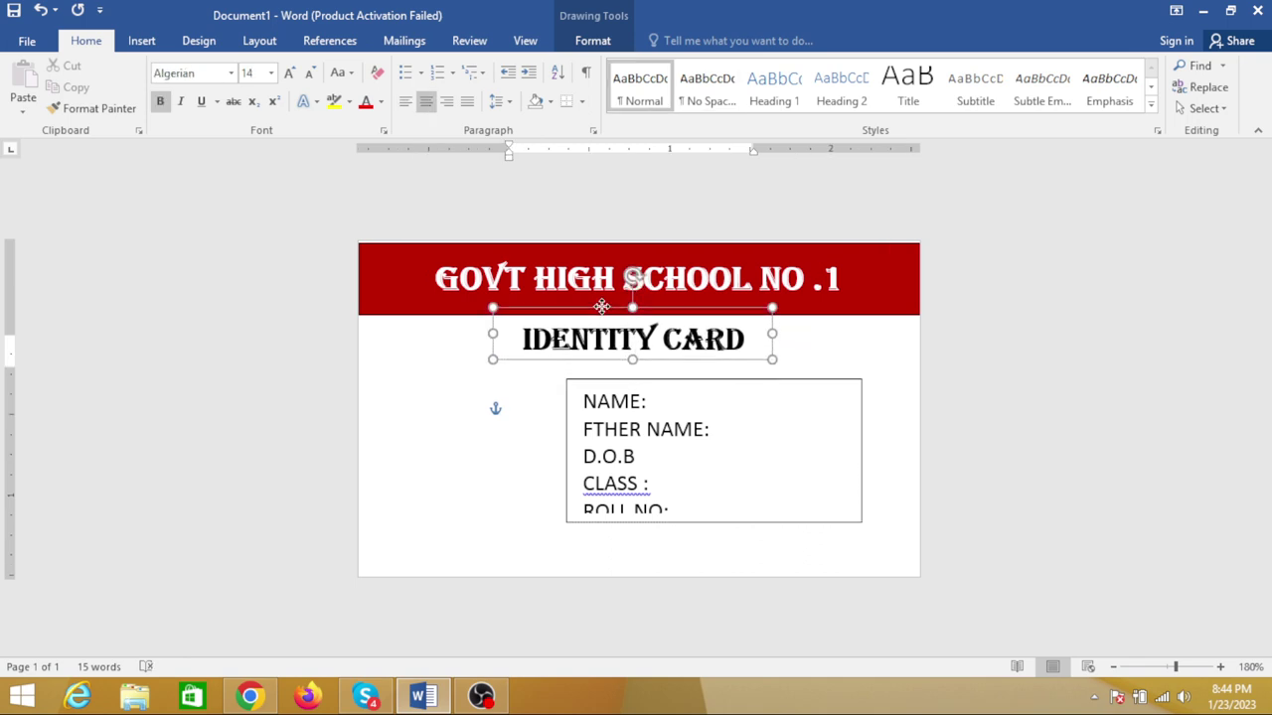
{"action": "left_click", "coordinate": [663, 382]}
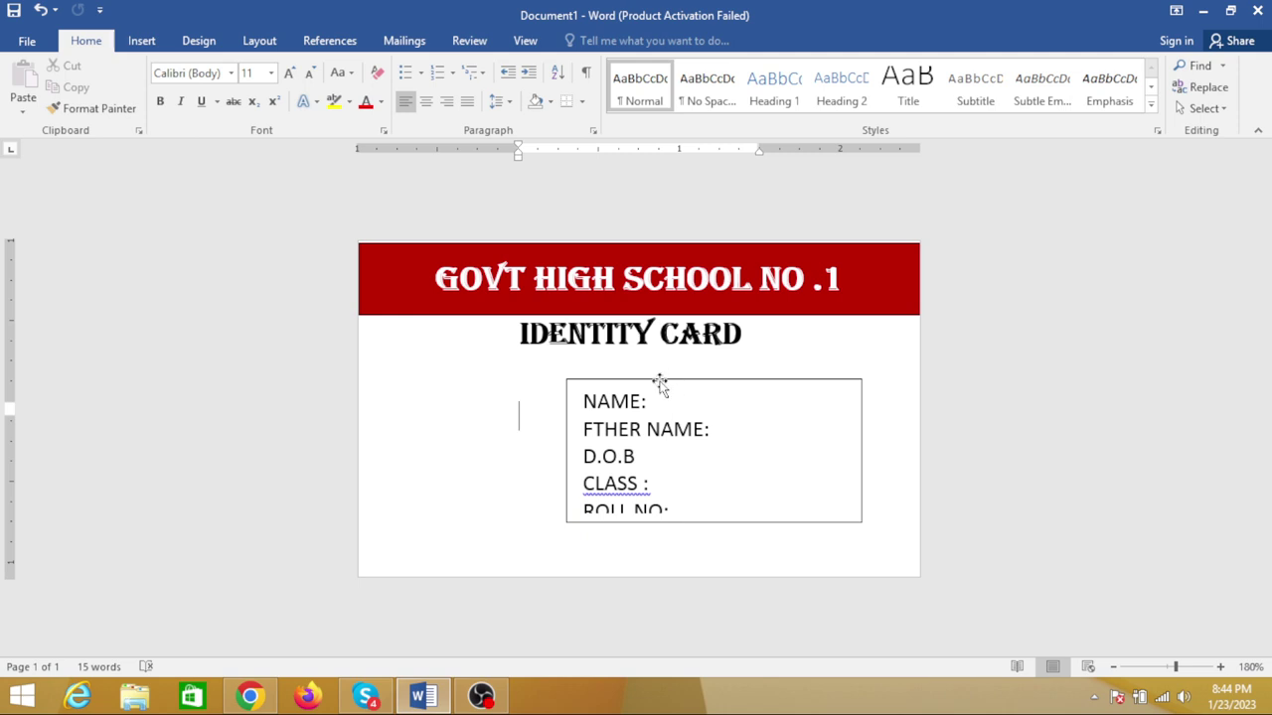
Shift the details box right, lengthen it to reveal ROLL NO:, and select its five lines
{"action": "left_click", "coordinate": [660, 376]}
{"action": "left_click_drag", "start_coordinate": [659, 374], "coordinate": [704, 359]}
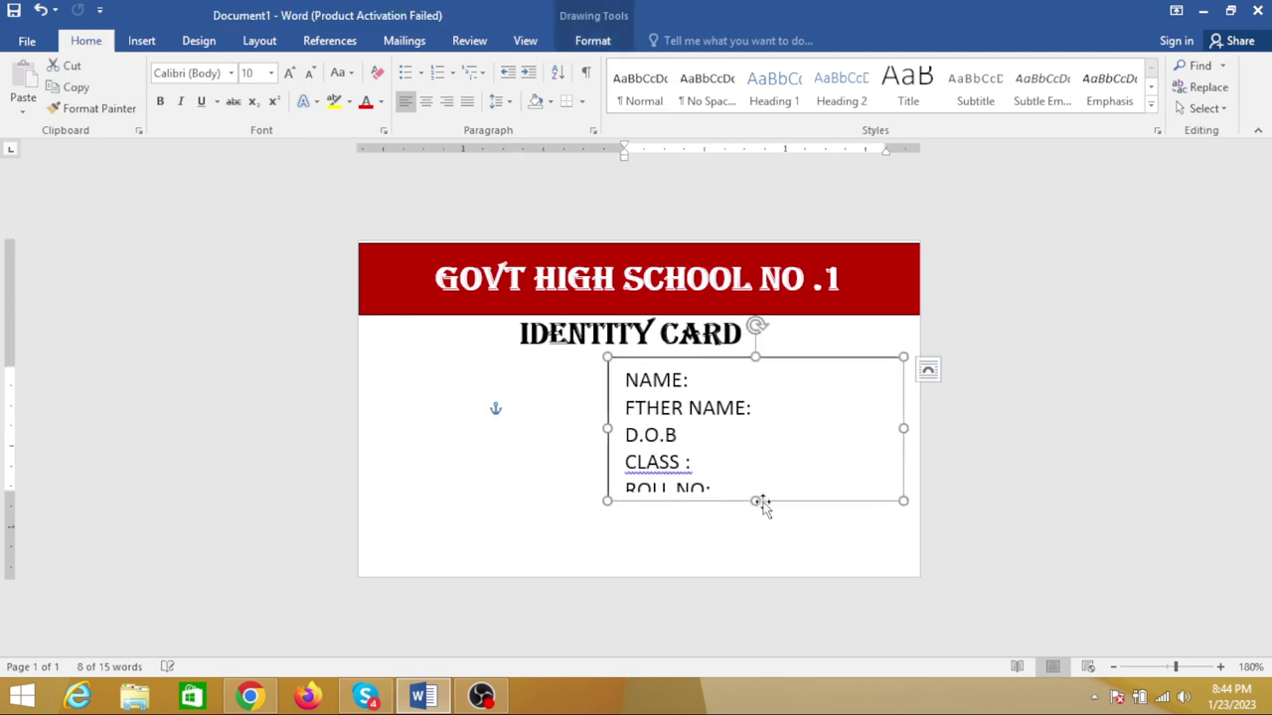
{"action": "left_click_drag", "start_coordinate": [757, 501], "coordinate": [755, 512]}
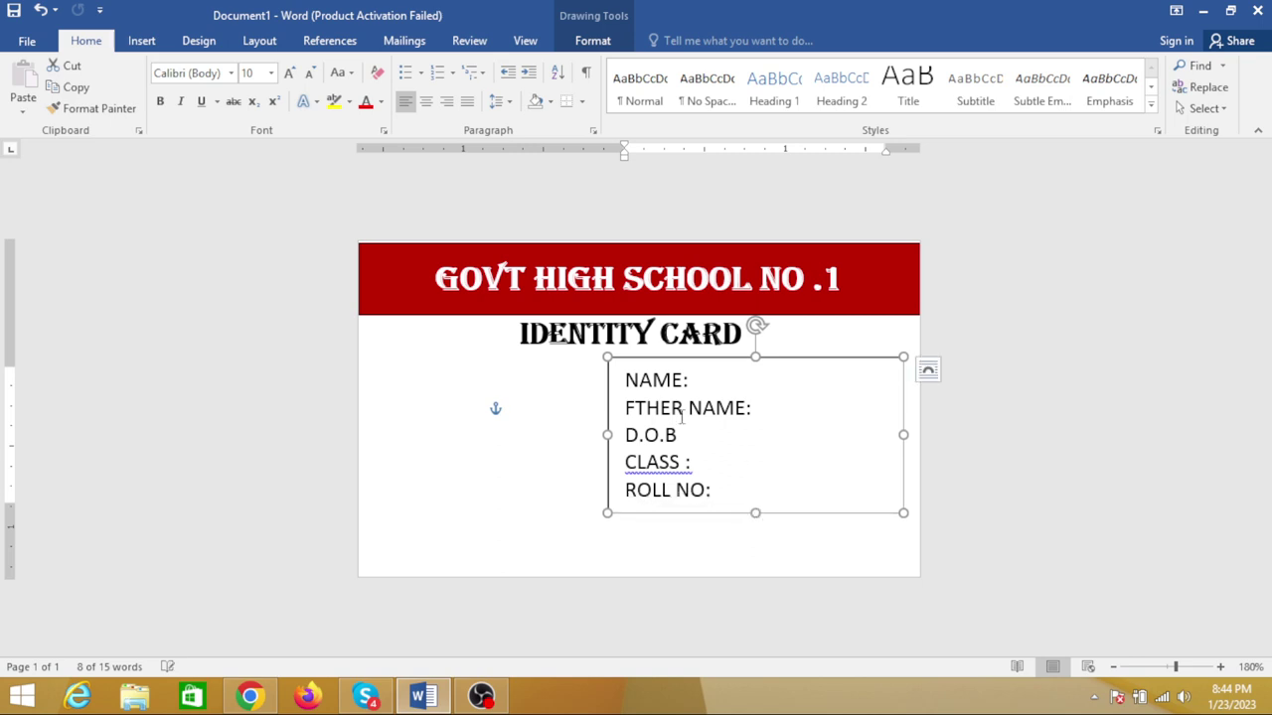
{"action": "left_click_drag", "start_coordinate": [624, 378], "coordinate": [774, 491]}
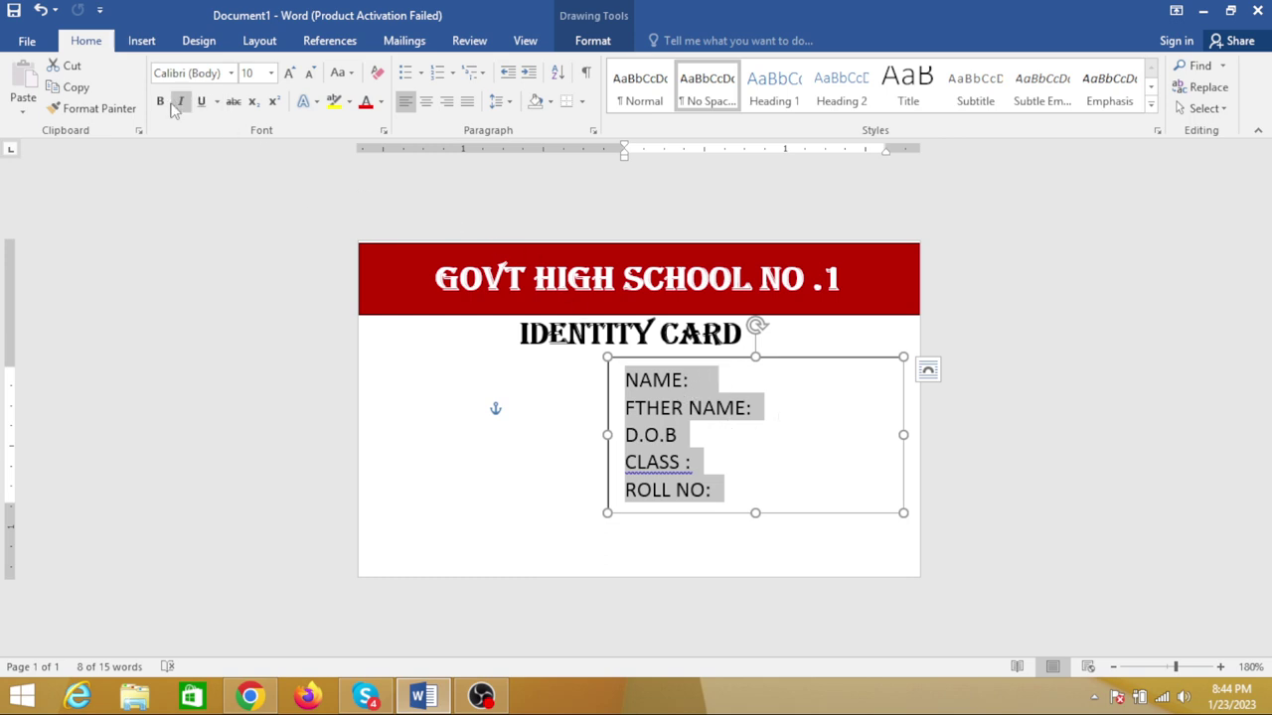
Format the five field labels in Calibri (Body), 9 pt, with 1.15 line spacing
{"action": "left_click", "coordinate": [231, 74]}
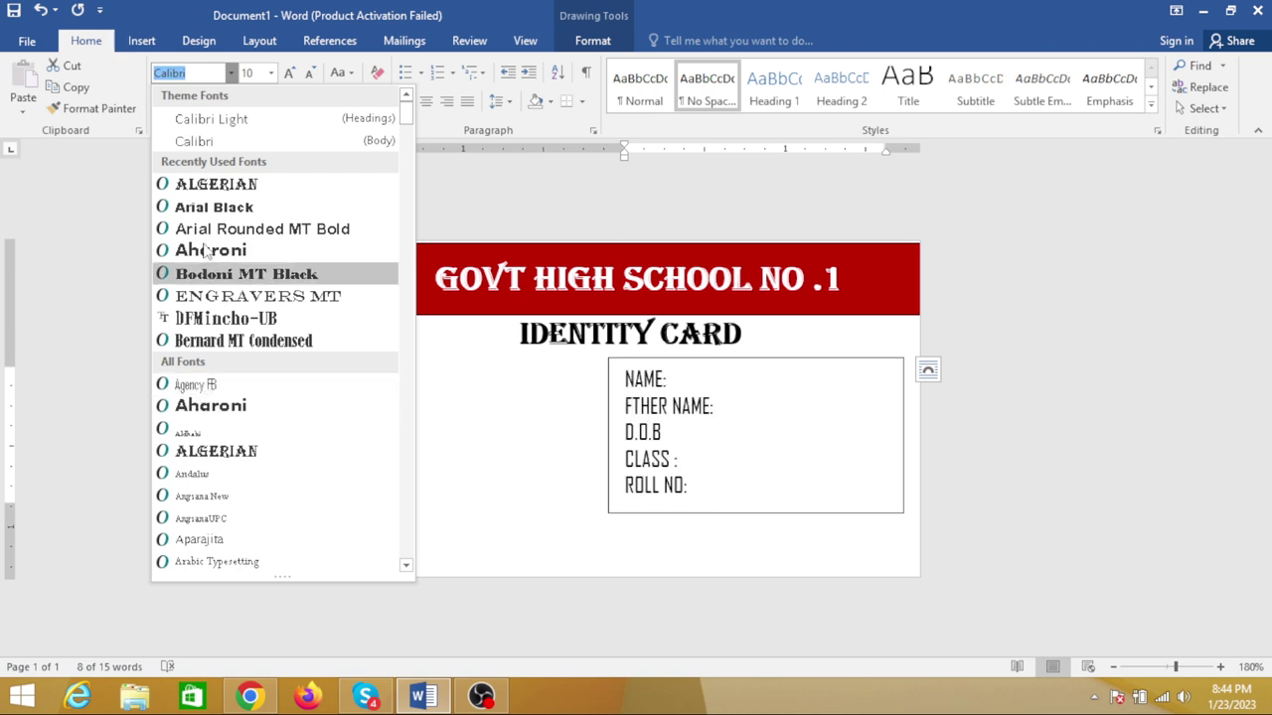
{"action": "left_click", "coordinate": [199, 141]}
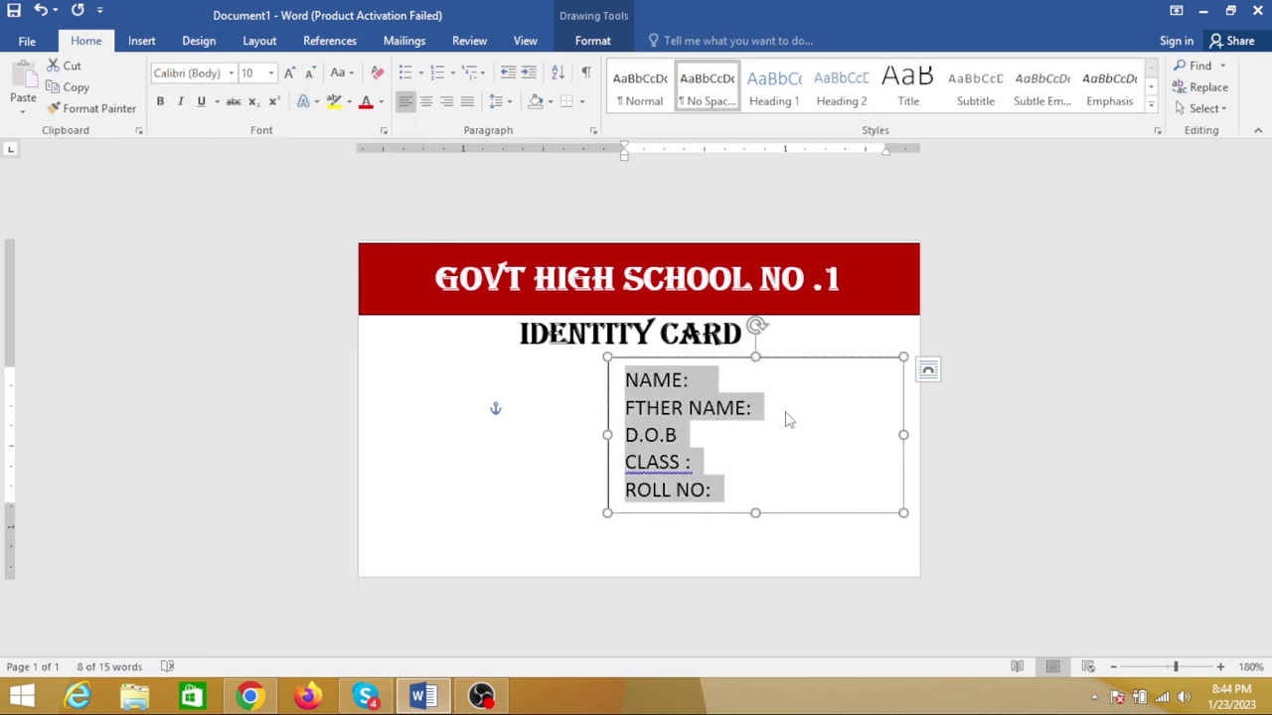
{"action": "left_click", "coordinate": [309, 73]}
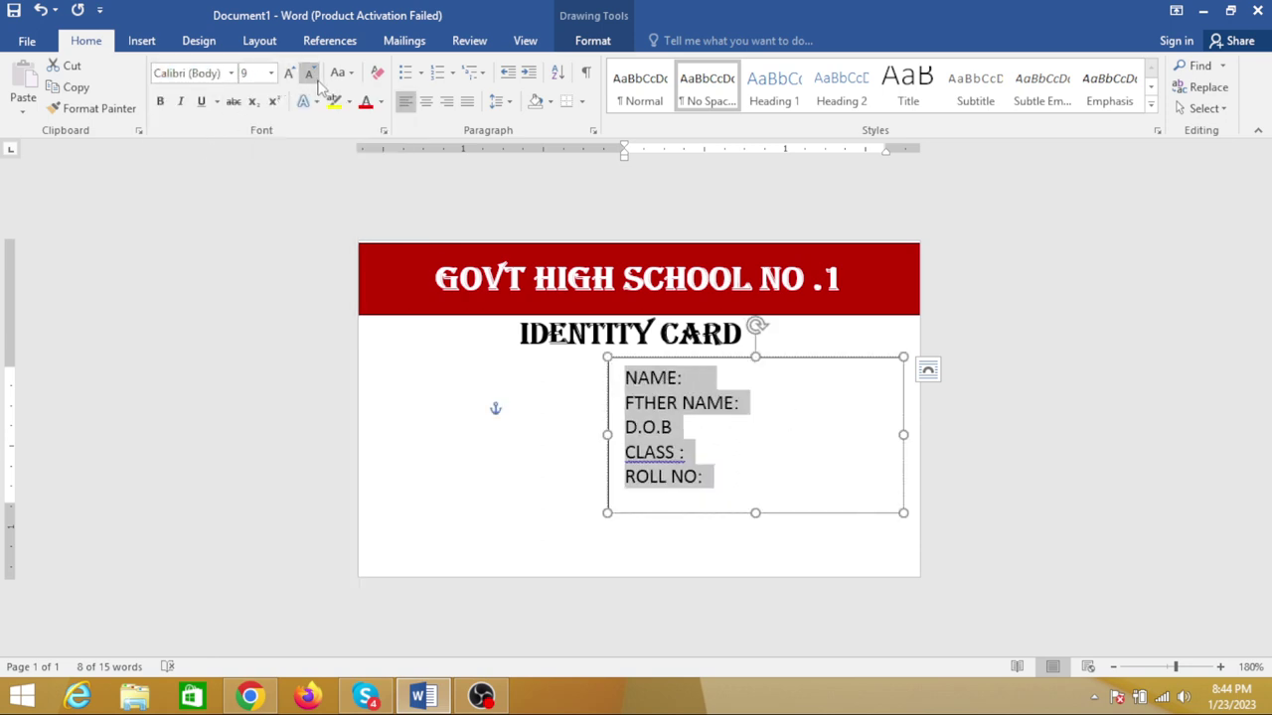
{"action": "left_click", "coordinate": [510, 101]}
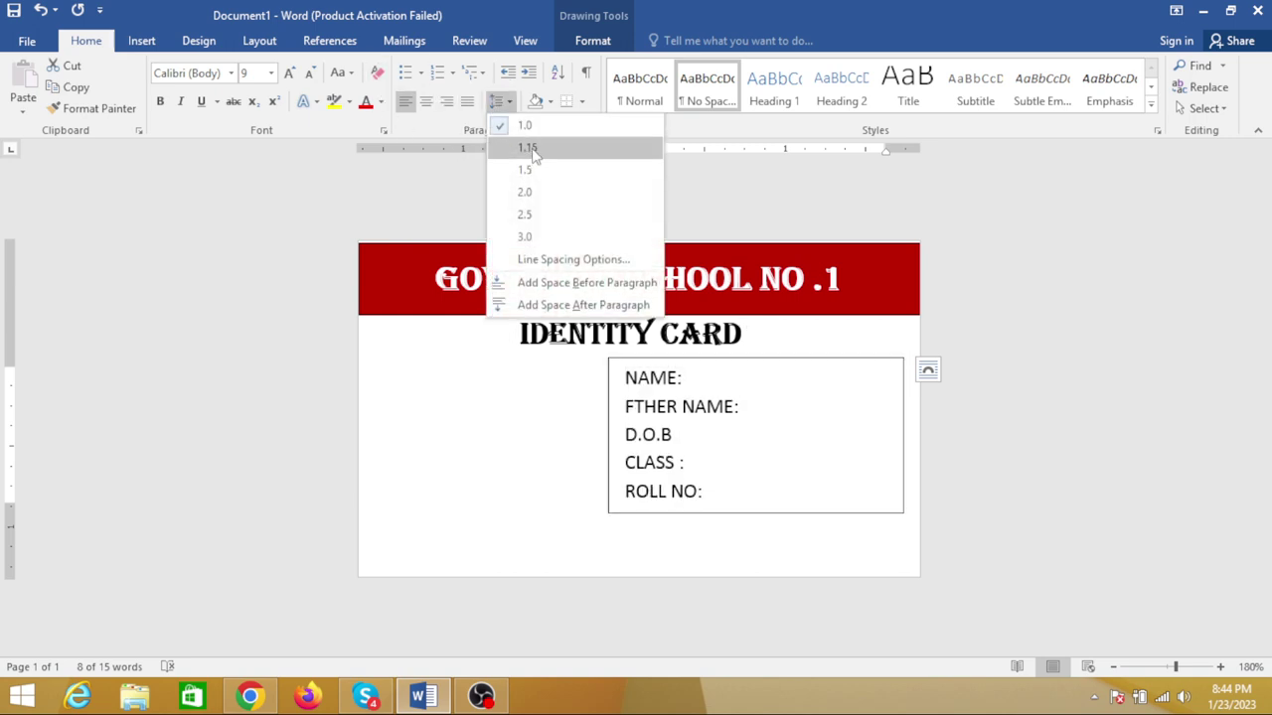
{"action": "left_click", "coordinate": [527, 148]}
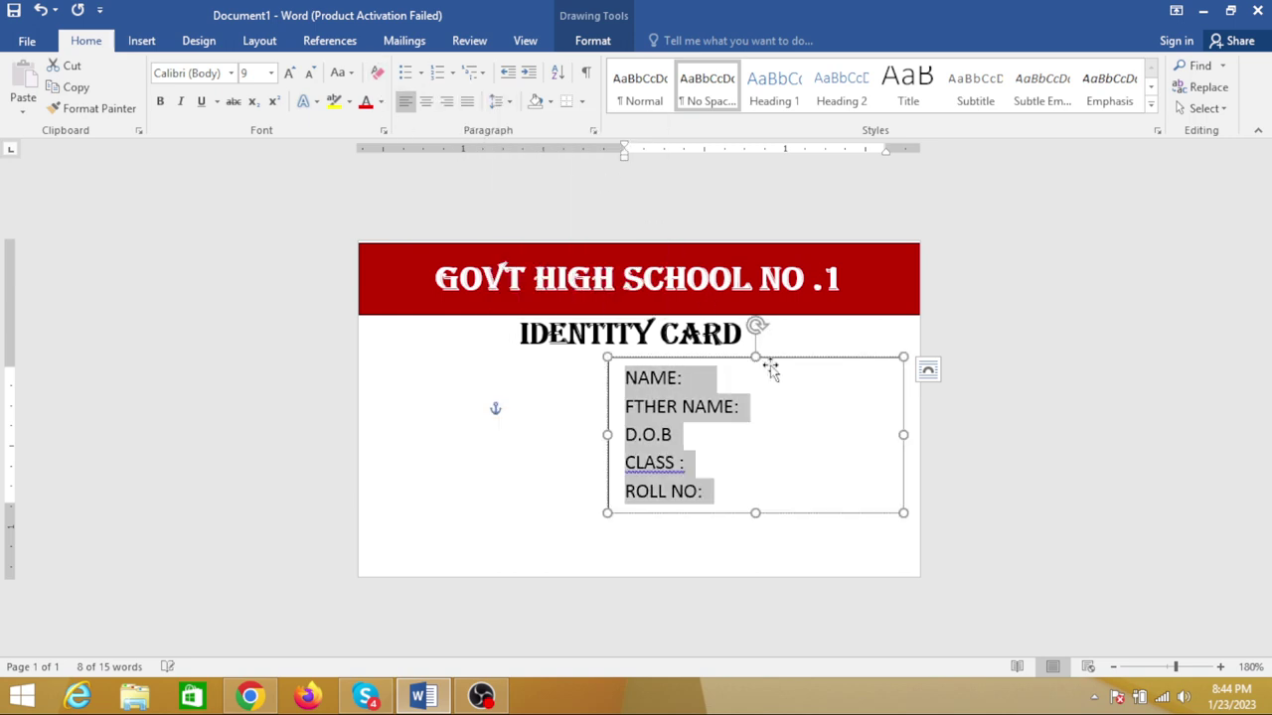
{"action": "left_click", "coordinate": [594, 42]}
{"action": "left_click", "coordinate": [486, 66]}
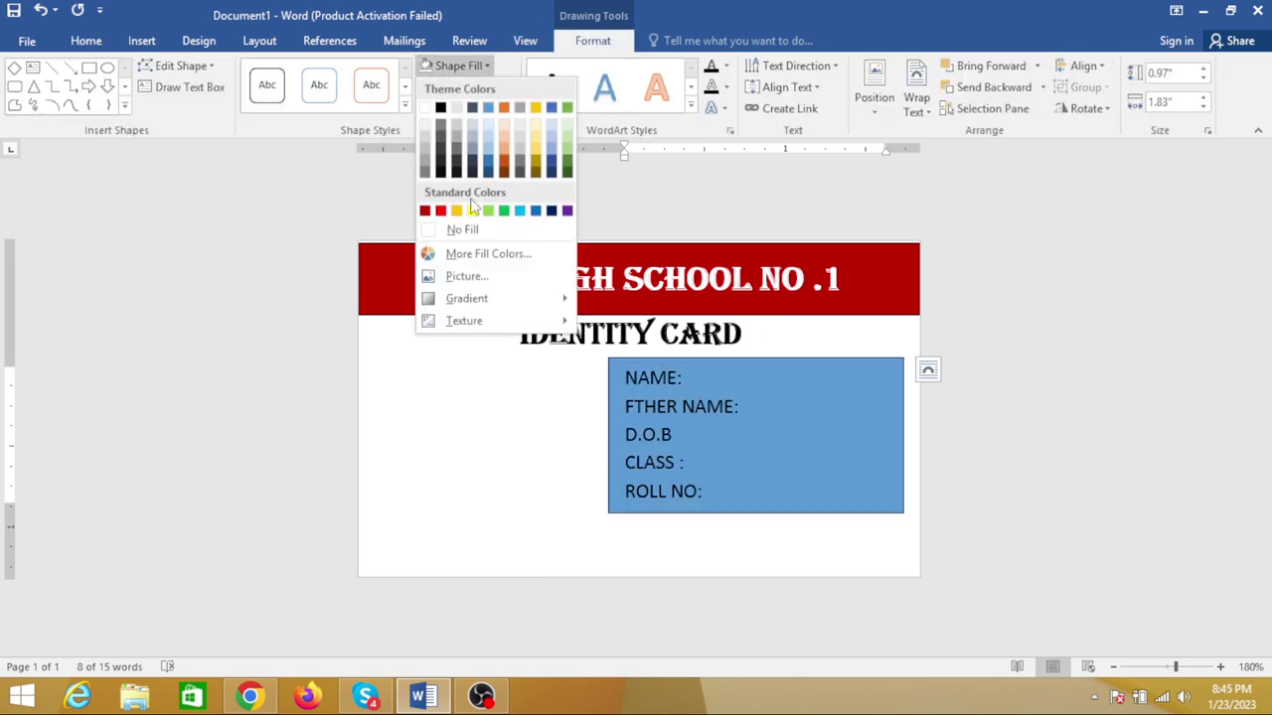
Give the details box No Fill and No Outline so only its labels show
{"action": "left_click", "coordinate": [465, 230]}
{"action": "left_click", "coordinate": [467, 86]}
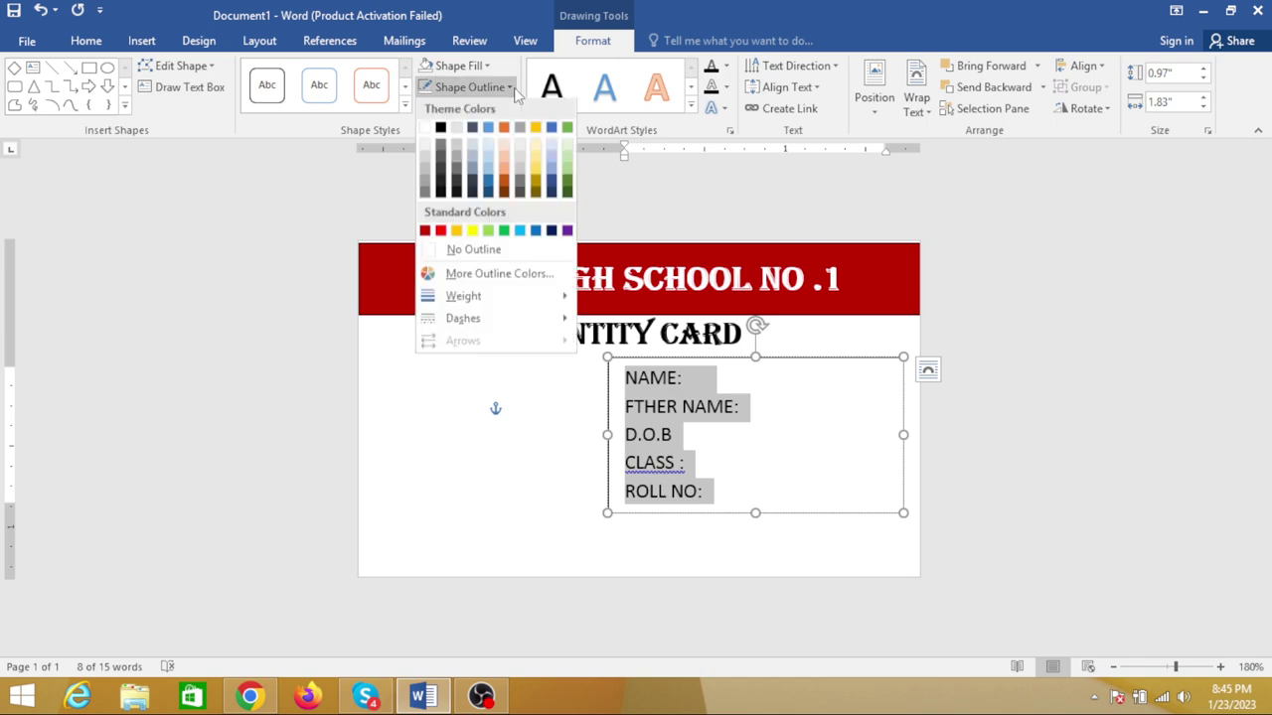
{"action": "left_click", "coordinate": [469, 253]}
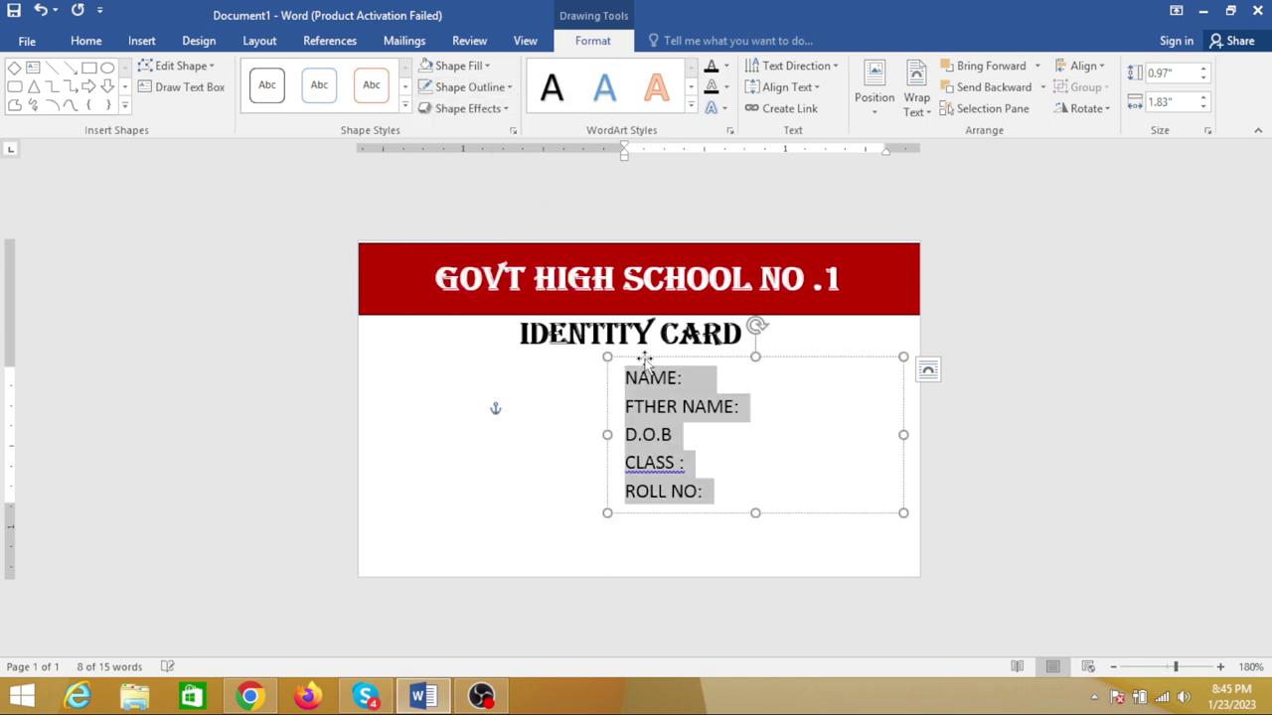
{"action": "left_click", "coordinate": [758, 460]}
{"action": "left_click", "coordinate": [708, 377]}
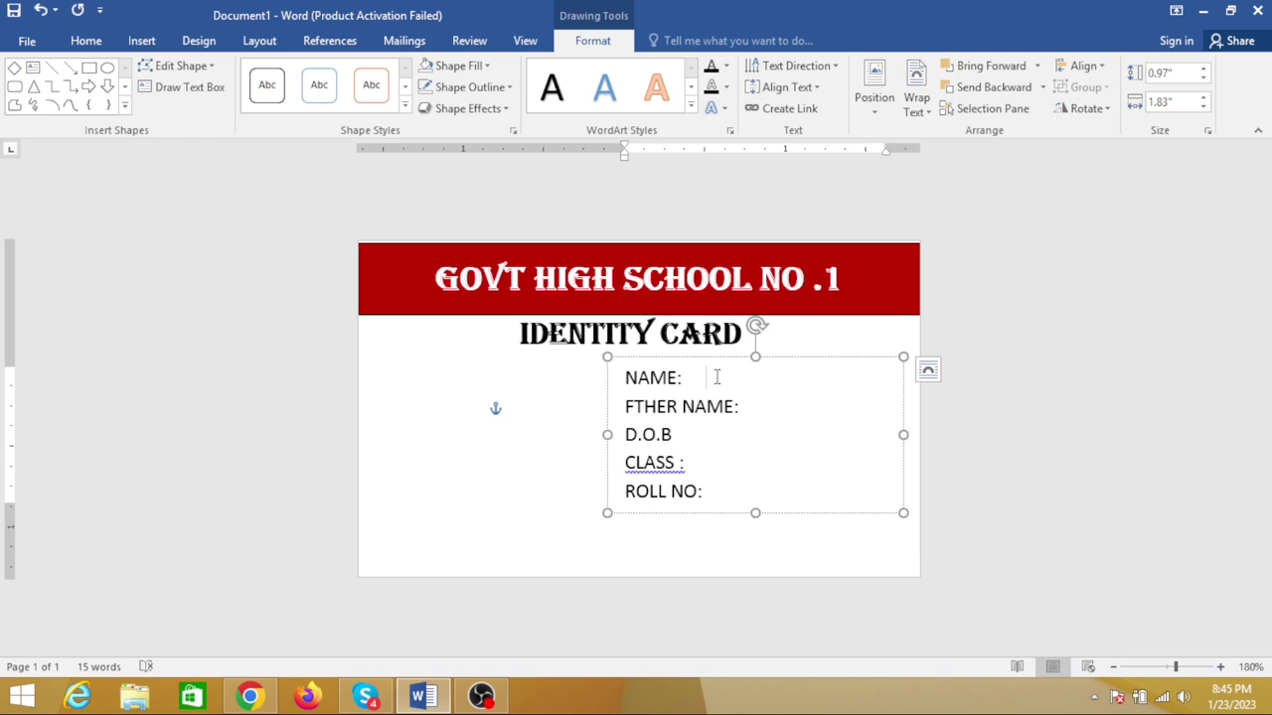
Add underscore fill-in lines after NAME:, FTHER NAME:, D.O.B and CLASS :
{"action": "type", "text": "____"}
{"action": "type", "text": "_______________"}
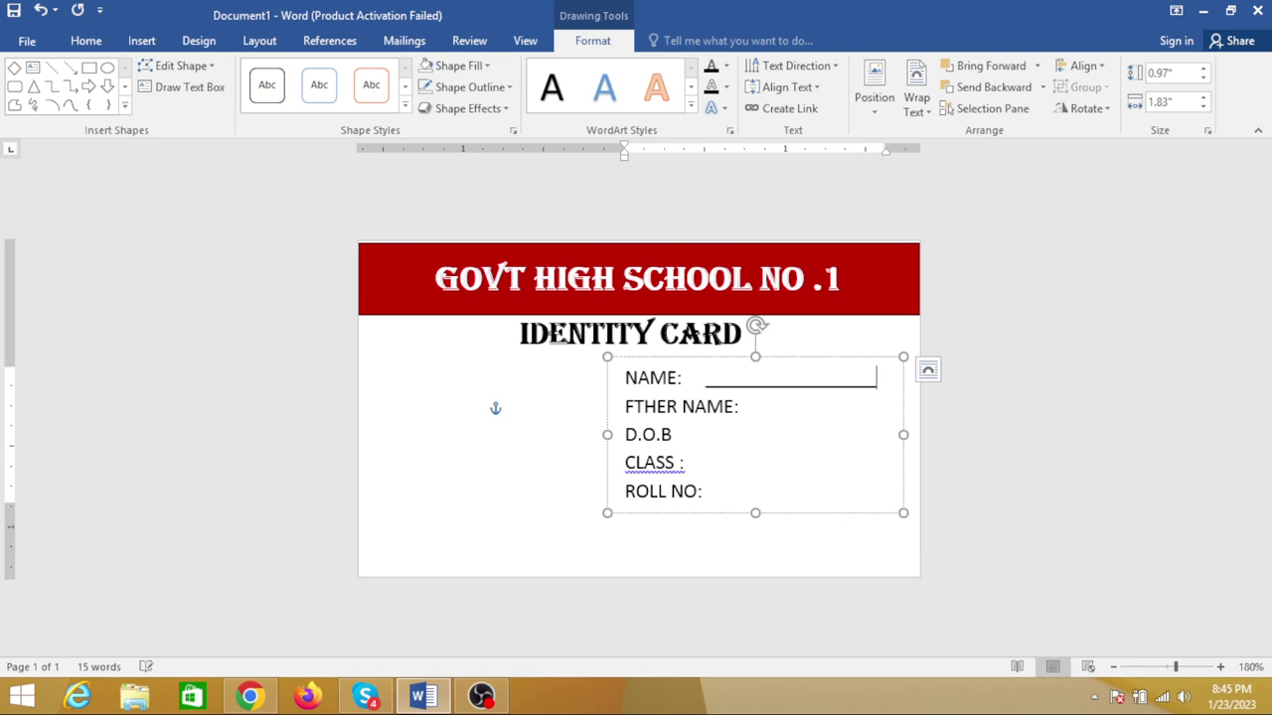
{"action": "type", "text": "_"}
{"action": "left_click", "coordinate": [771, 418]}
{"action": "type", "text": "_____"}
{"action": "type", "text": "________"}
{"action": "type", "text": "__"}
{"action": "key", "text": "ctrl+z"}
{"action": "type", "text": "__________"}
{"action": "left_click", "coordinate": [702, 437]}
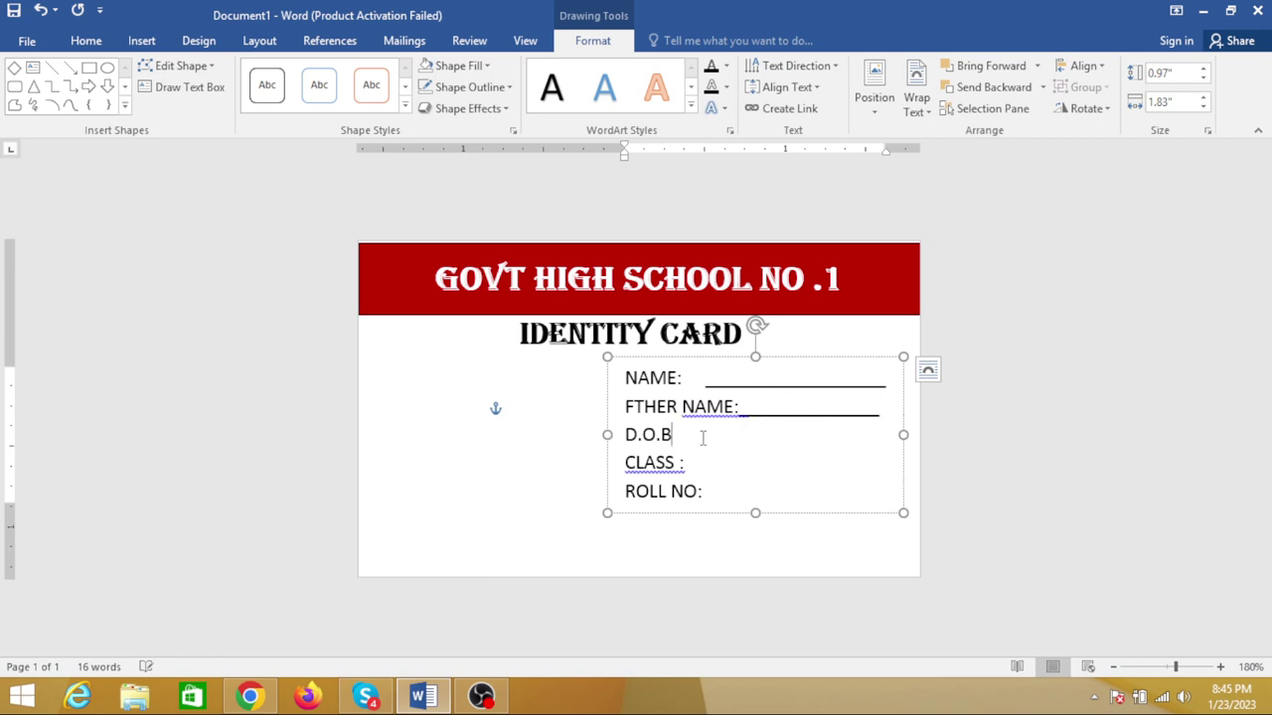
{"action": "type", "text": "____"}
{"action": "type", "text": "____________________"}
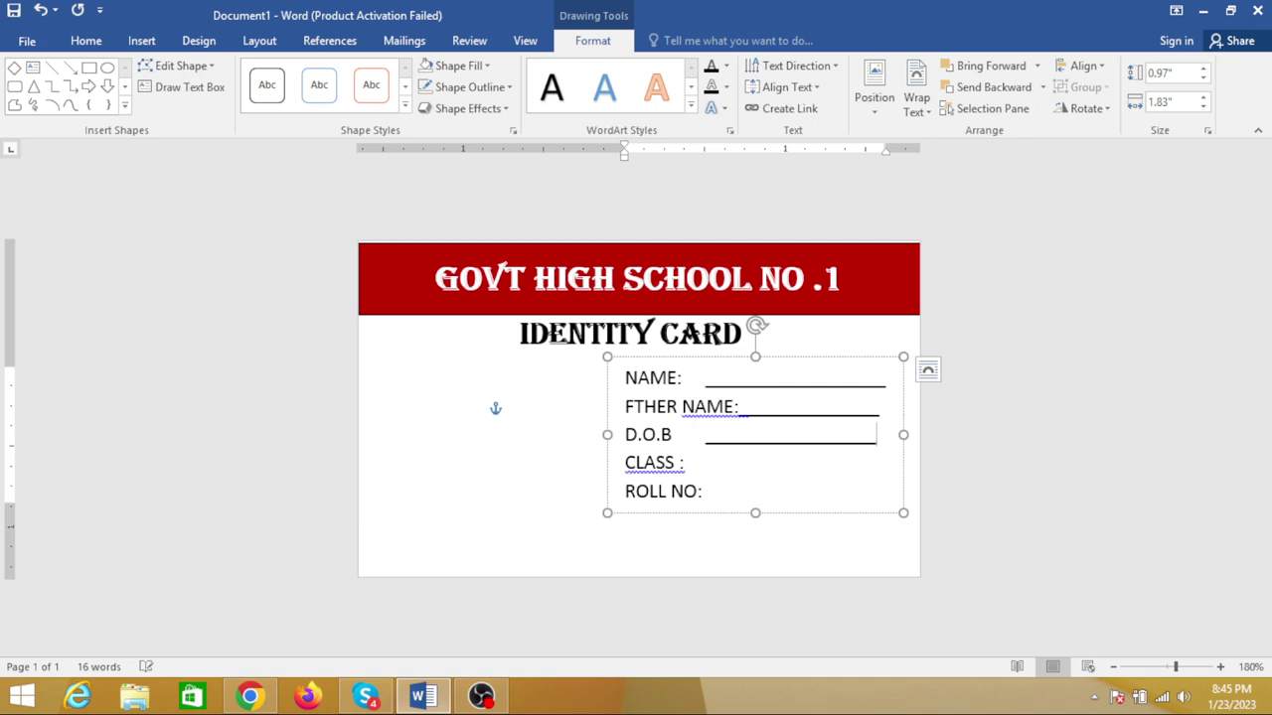
{"action": "left_click", "coordinate": [718, 466]}
{"action": "key", "text": "Tab"}
{"action": "type", "text": "________"}
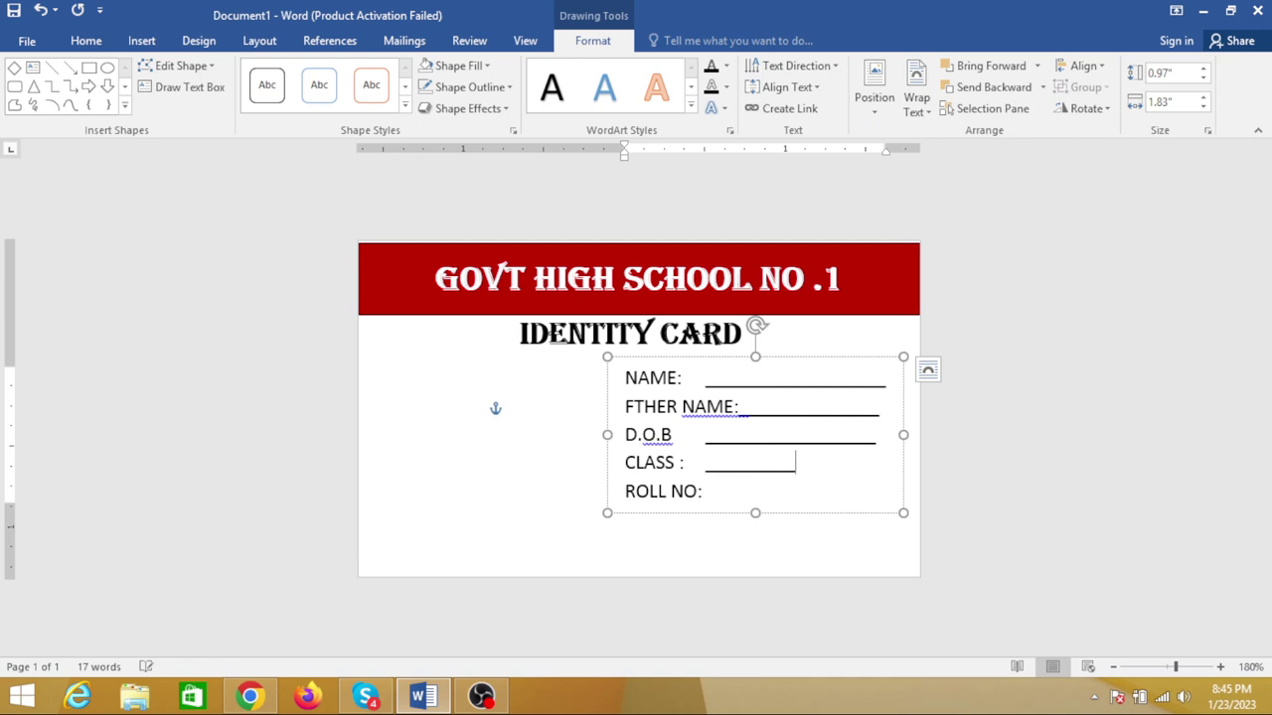
{"action": "type", "text": "________"}
{"action": "type", "text": "_"}
{"action": "type", "text": "________________"}
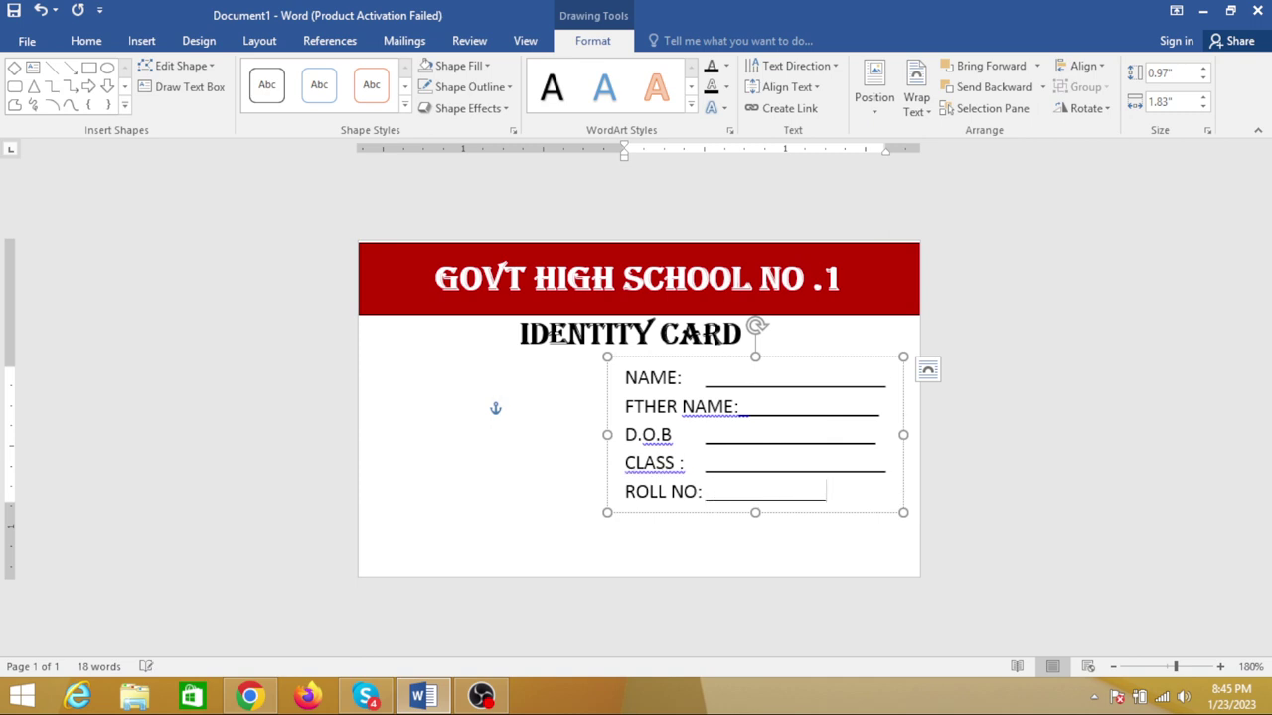
{"action": "type", "text": "____________"}
{"action": "left_click", "coordinate": [553, 498]}
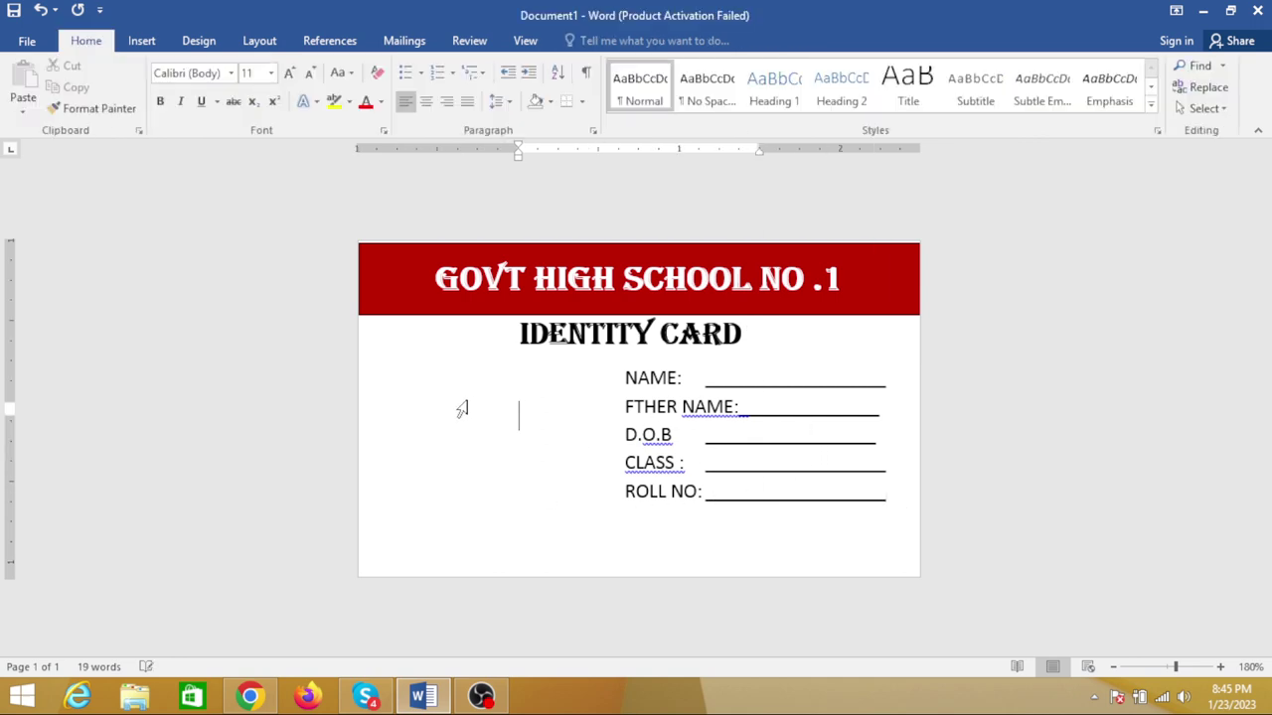
Insert the student picture from the photo folder on Local Disk (D:)
{"action": "left_click", "coordinate": [141, 41]}
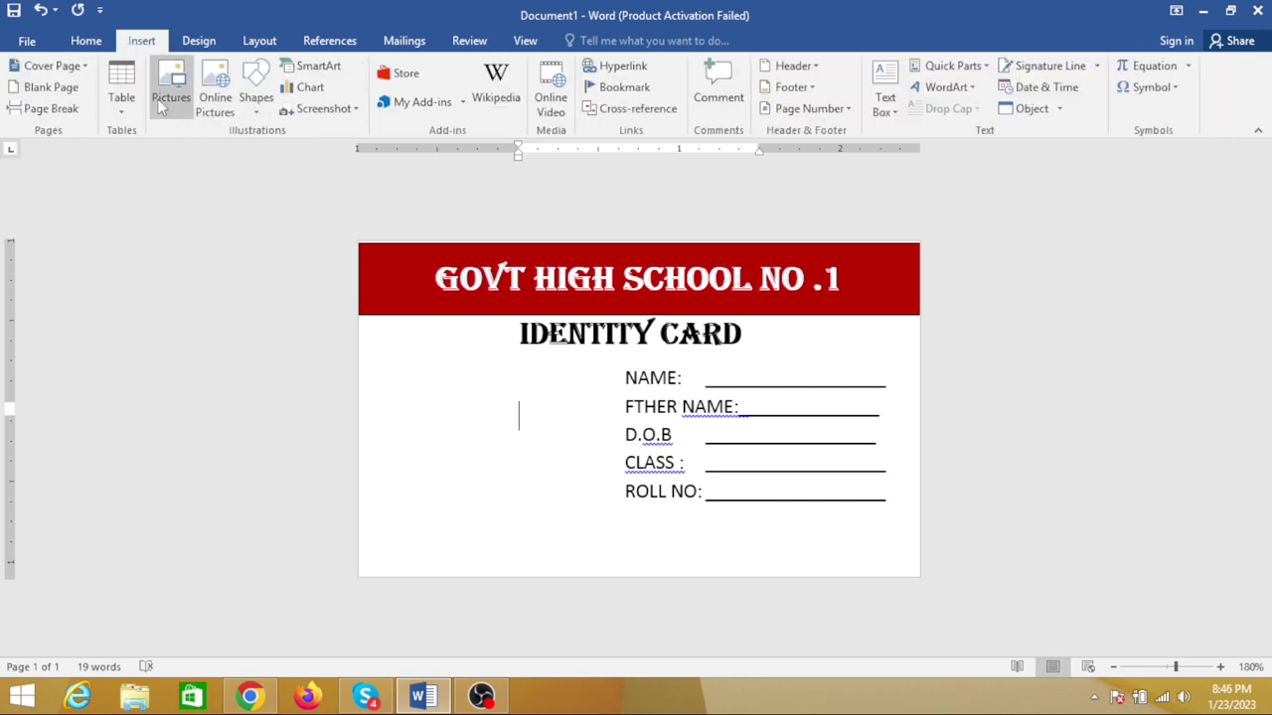
{"action": "left_click", "coordinate": [164, 104]}
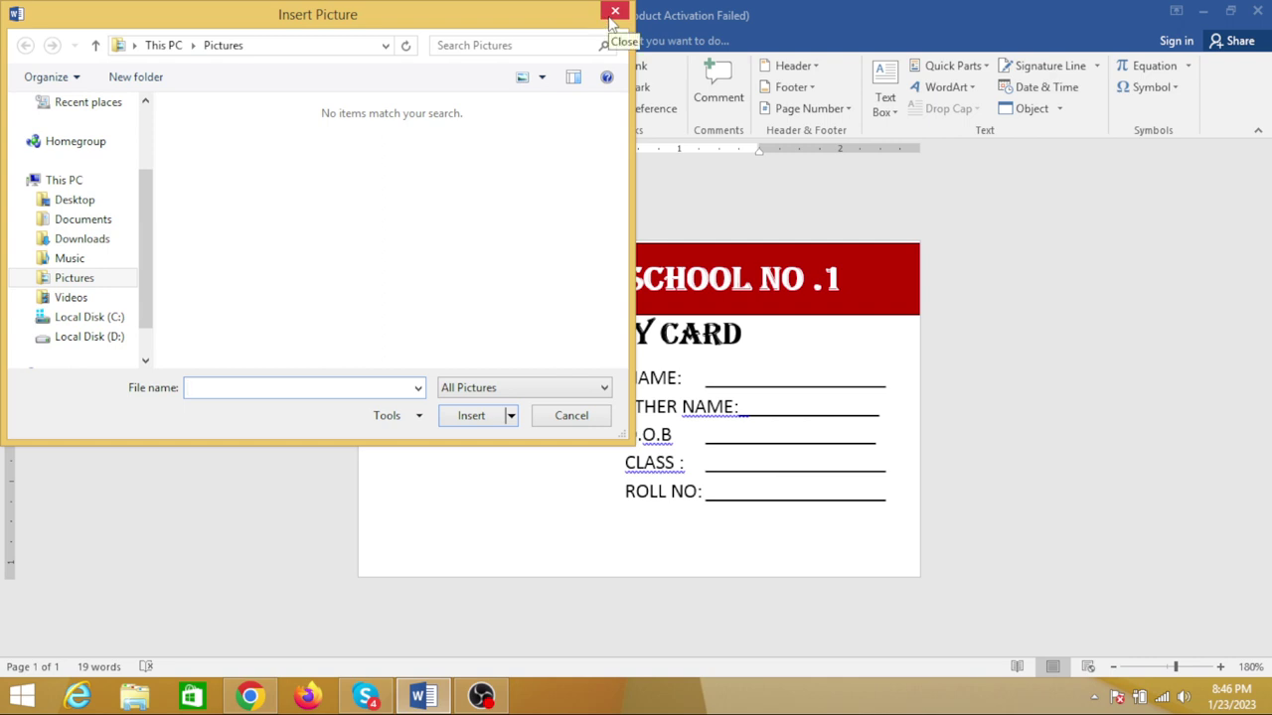
{"action": "left_click", "coordinate": [89, 337]}
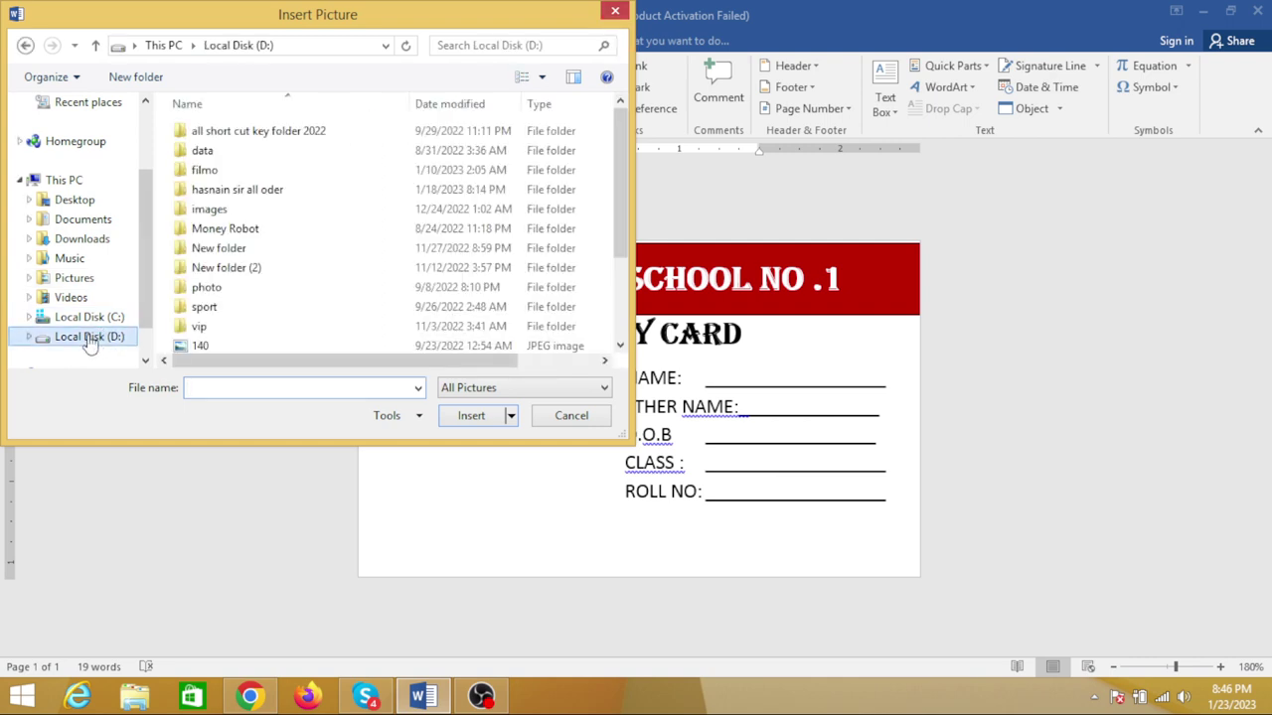
{"action": "double_click", "coordinate": [209, 289]}
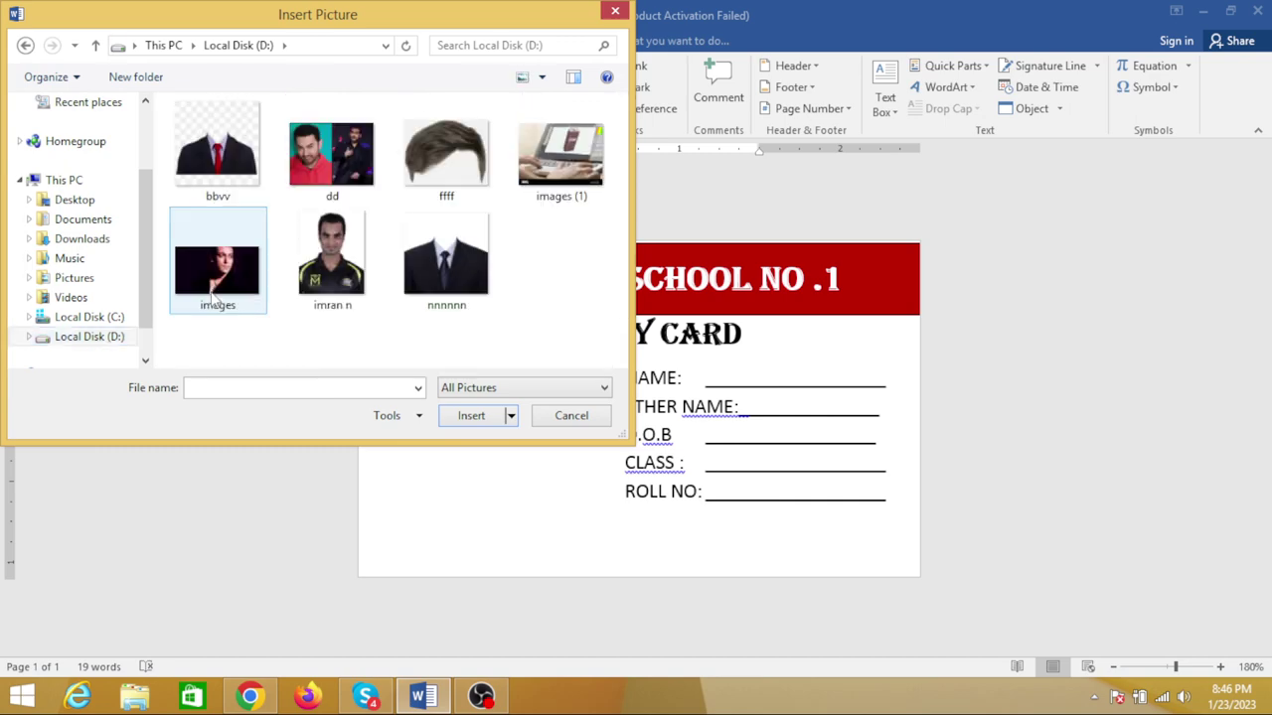
{"action": "double_click", "coordinate": [328, 256]}
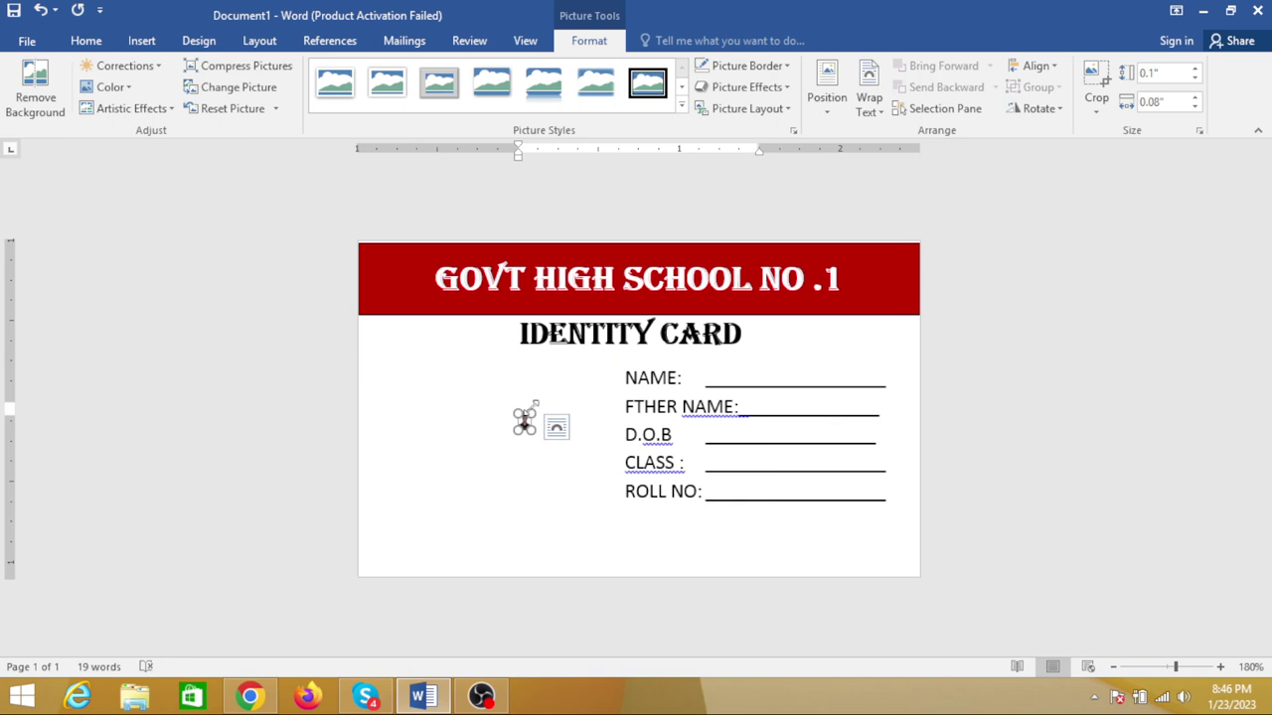
Set the photo to In Front of Text and resize it to about 0.86 × 0.69 inches on the left
{"action": "left_click_drag", "start_coordinate": [536, 407], "coordinate": [599, 402]}
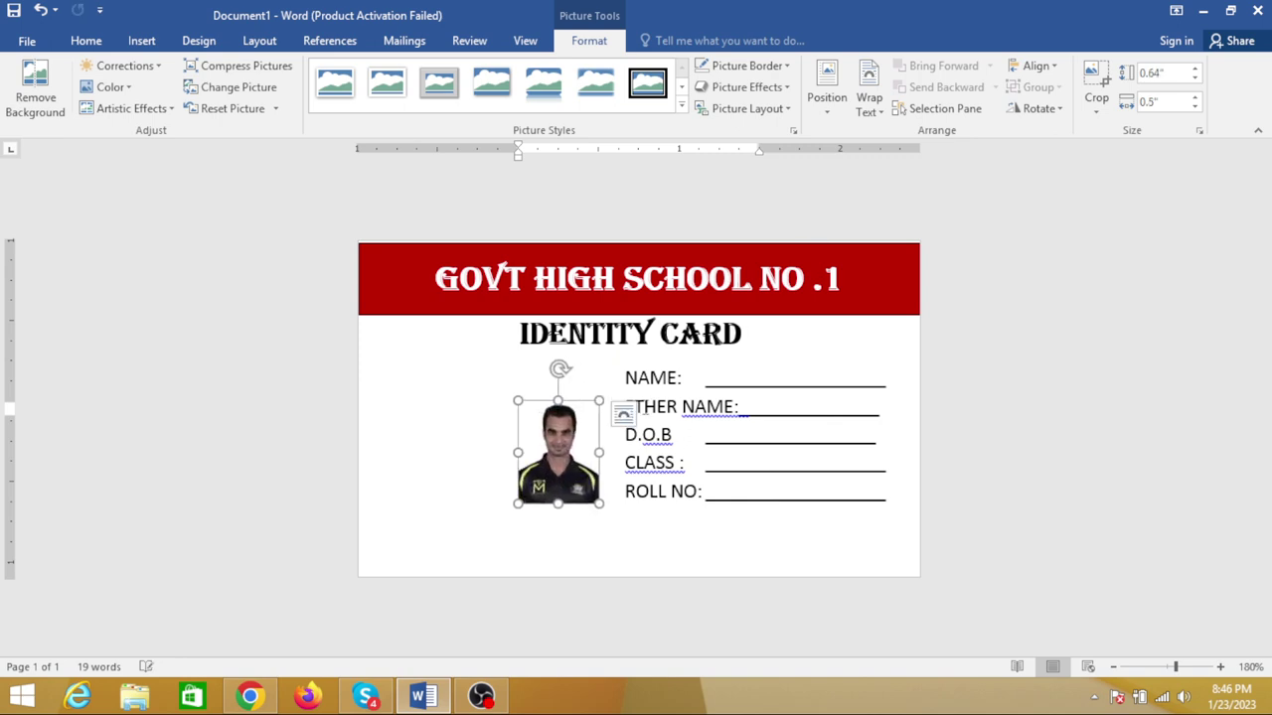
{"action": "left_click", "coordinate": [868, 99]}
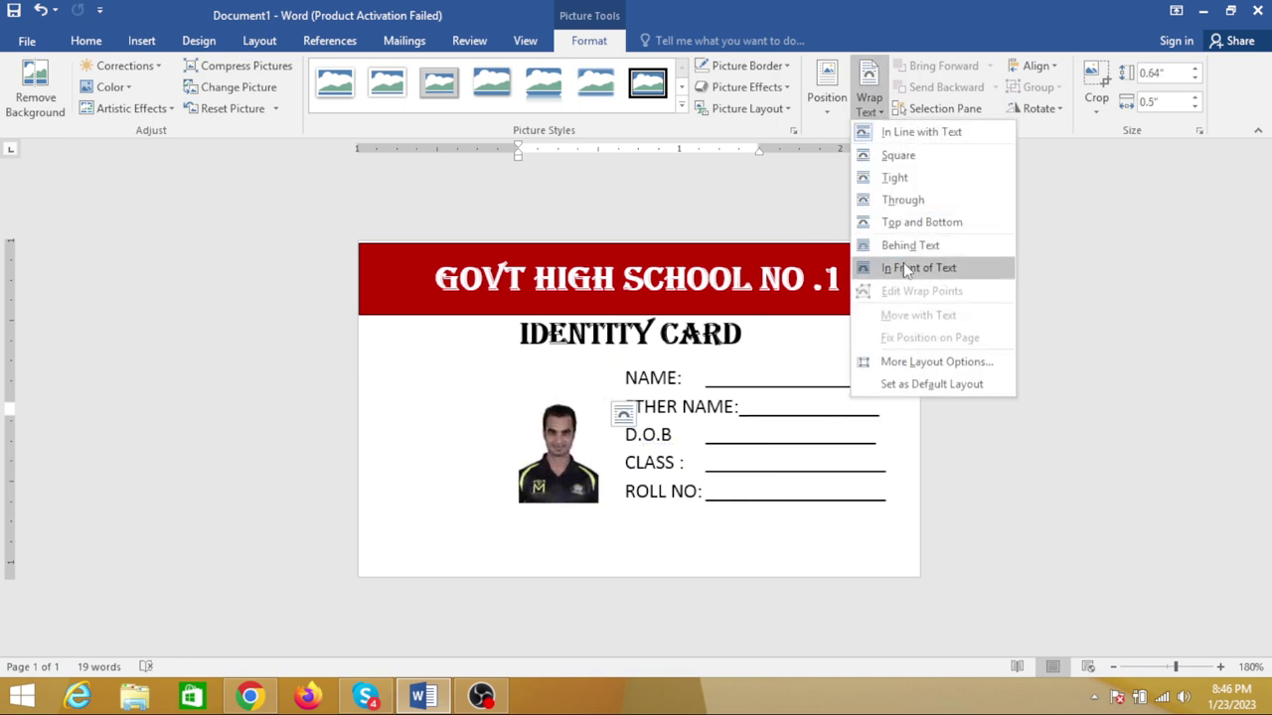
{"action": "left_click", "coordinate": [904, 263]}
{"action": "left_click_drag", "start_coordinate": [525, 456], "coordinate": [414, 424]}
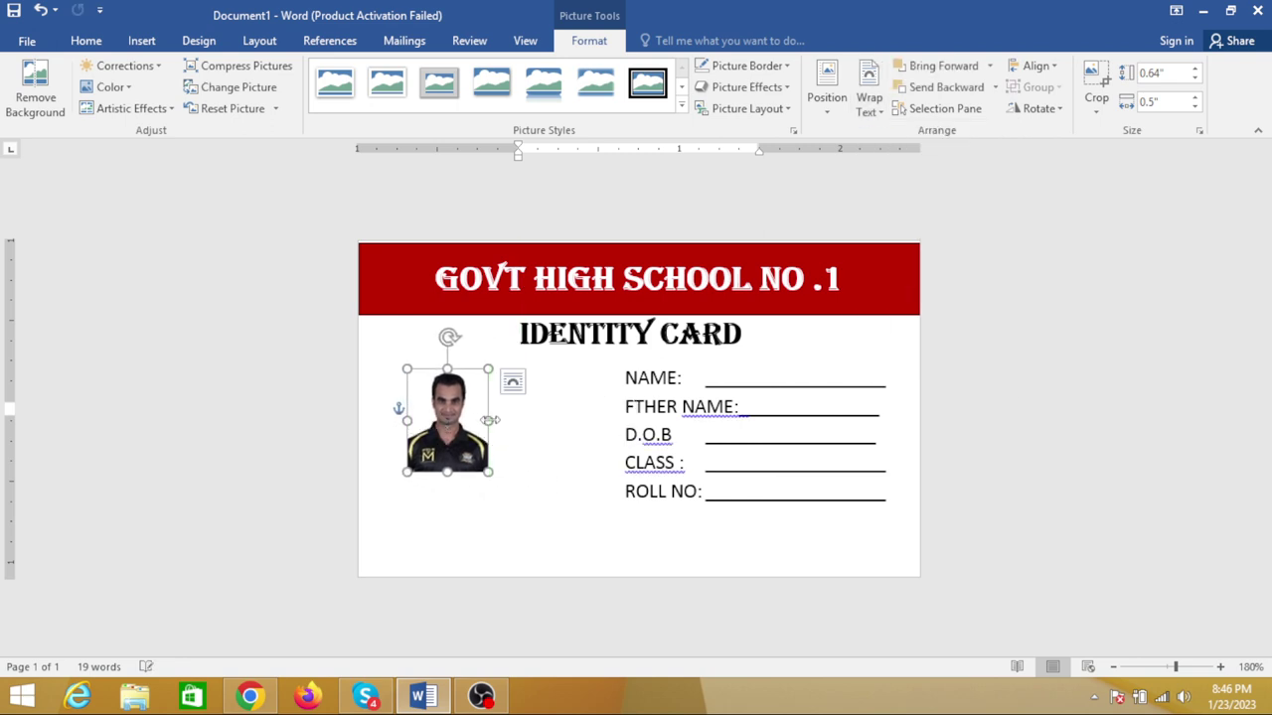
{"action": "left_click_drag", "start_coordinate": [513, 421], "coordinate": [534, 425]}
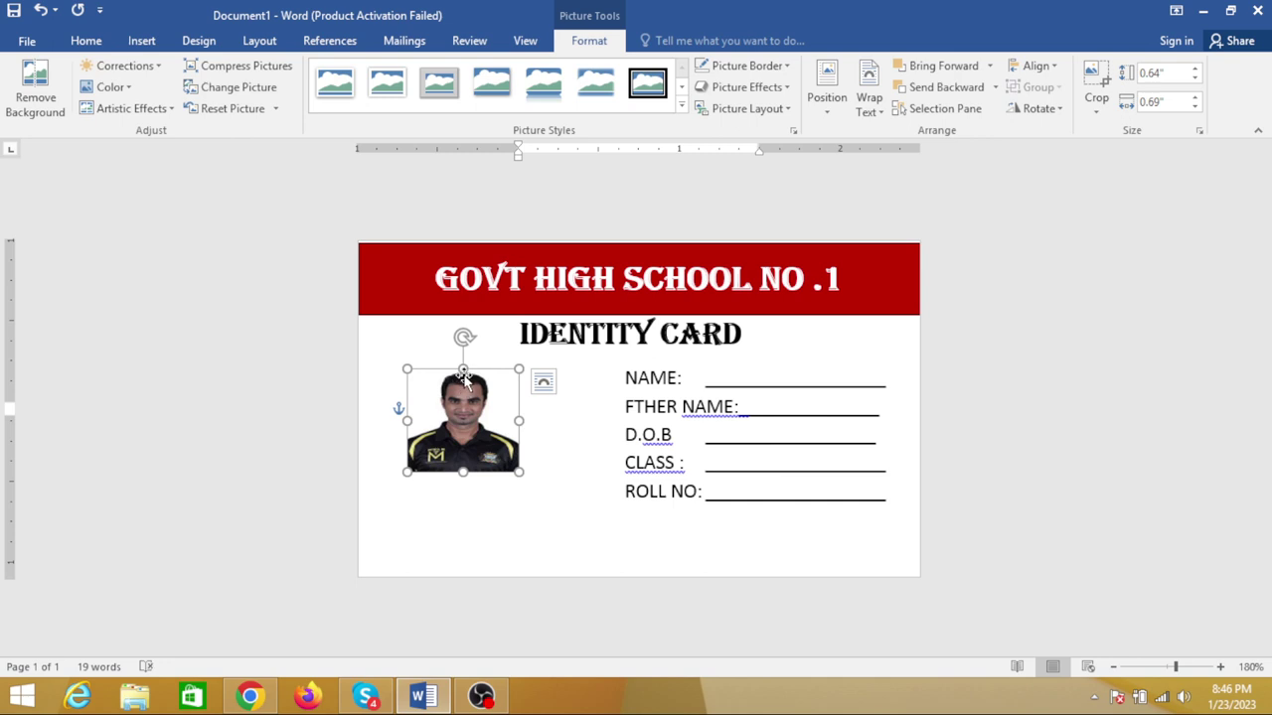
{"action": "left_click_drag", "start_coordinate": [463, 372], "coordinate": [463, 340]}
{"action": "left_click_drag", "start_coordinate": [447, 410], "coordinate": [423, 409]}
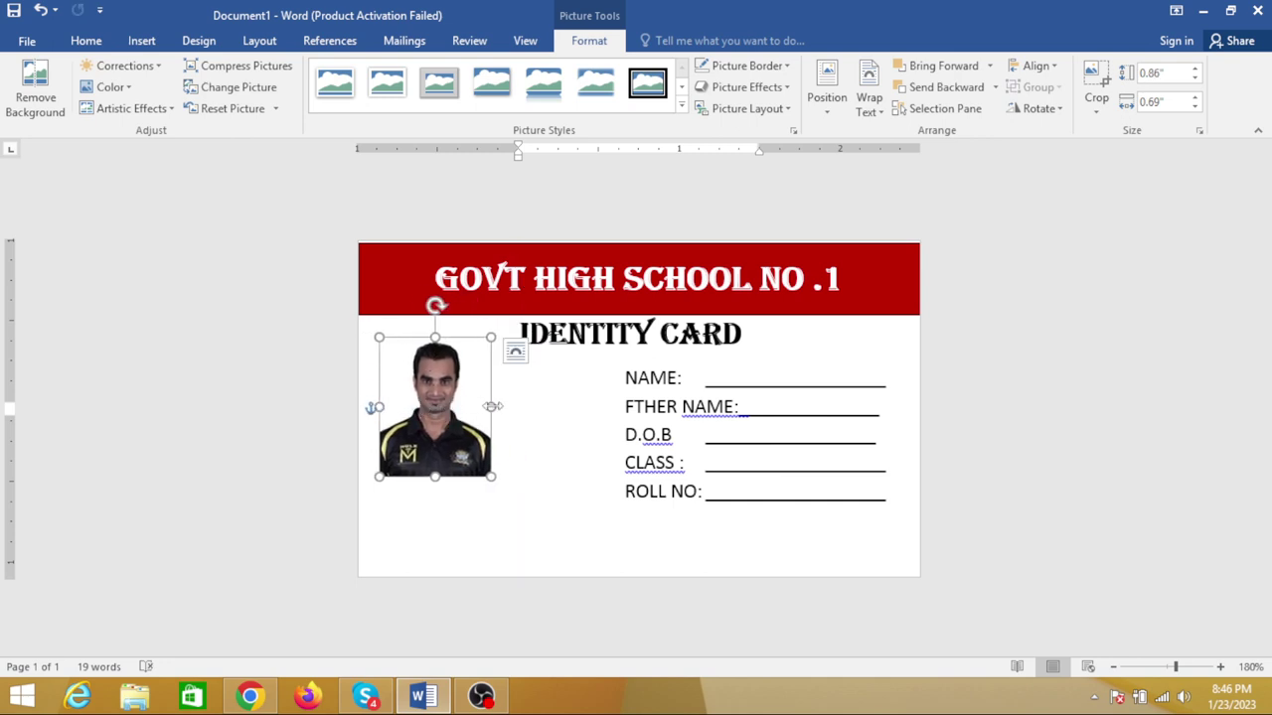
{"action": "left_click", "coordinate": [568, 413]}
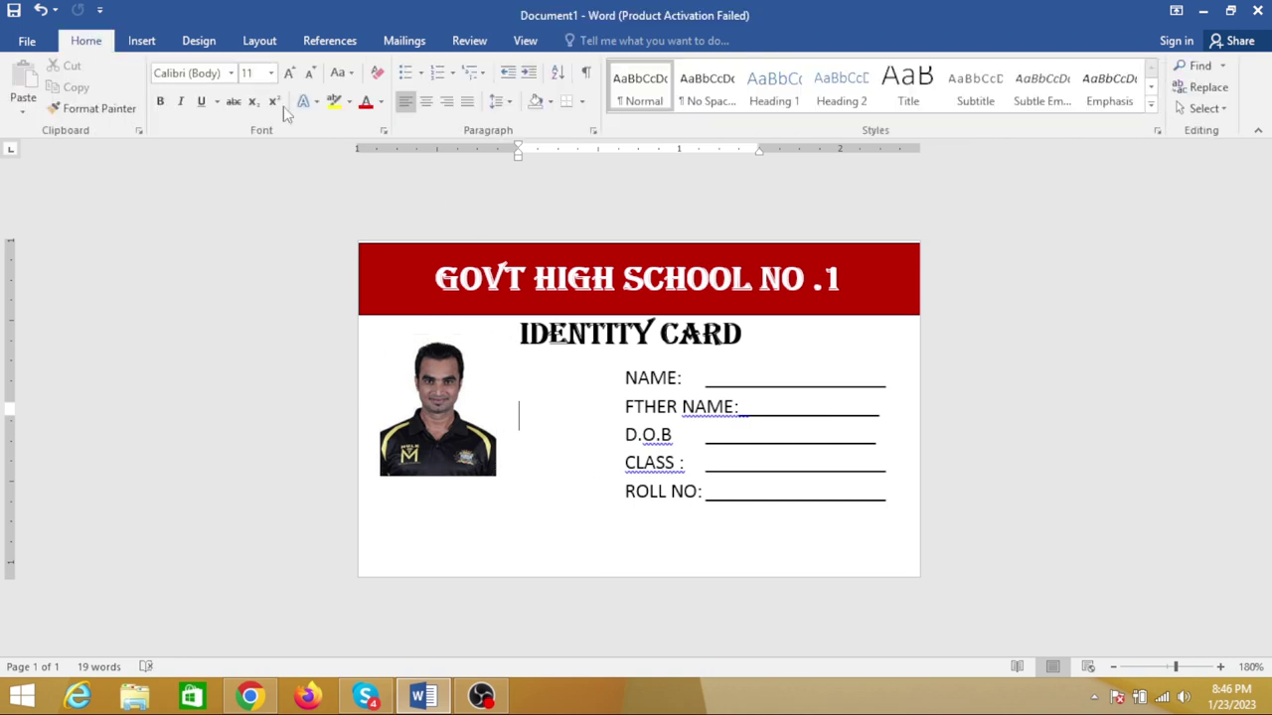
Draw a rectangle about 0.36 × 3.46 inches across the card's bottom edge
{"action": "left_click", "coordinate": [141, 41]}
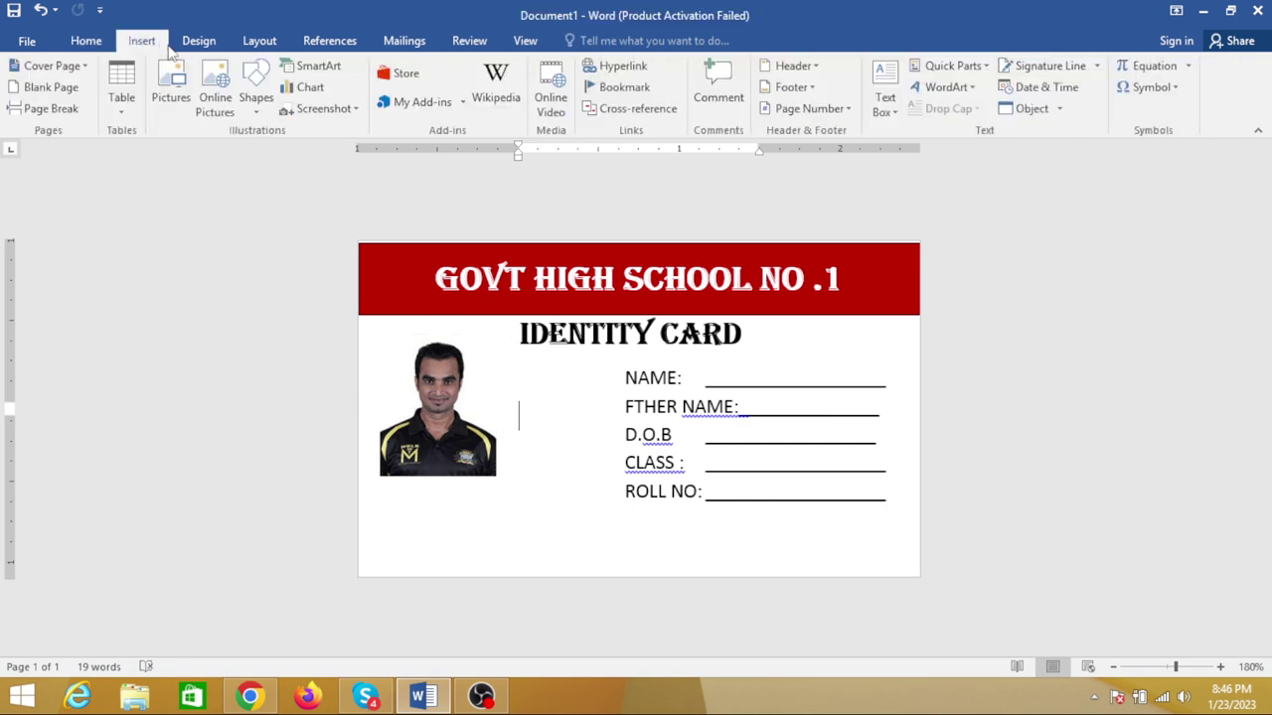
{"action": "left_click", "coordinate": [256, 111]}
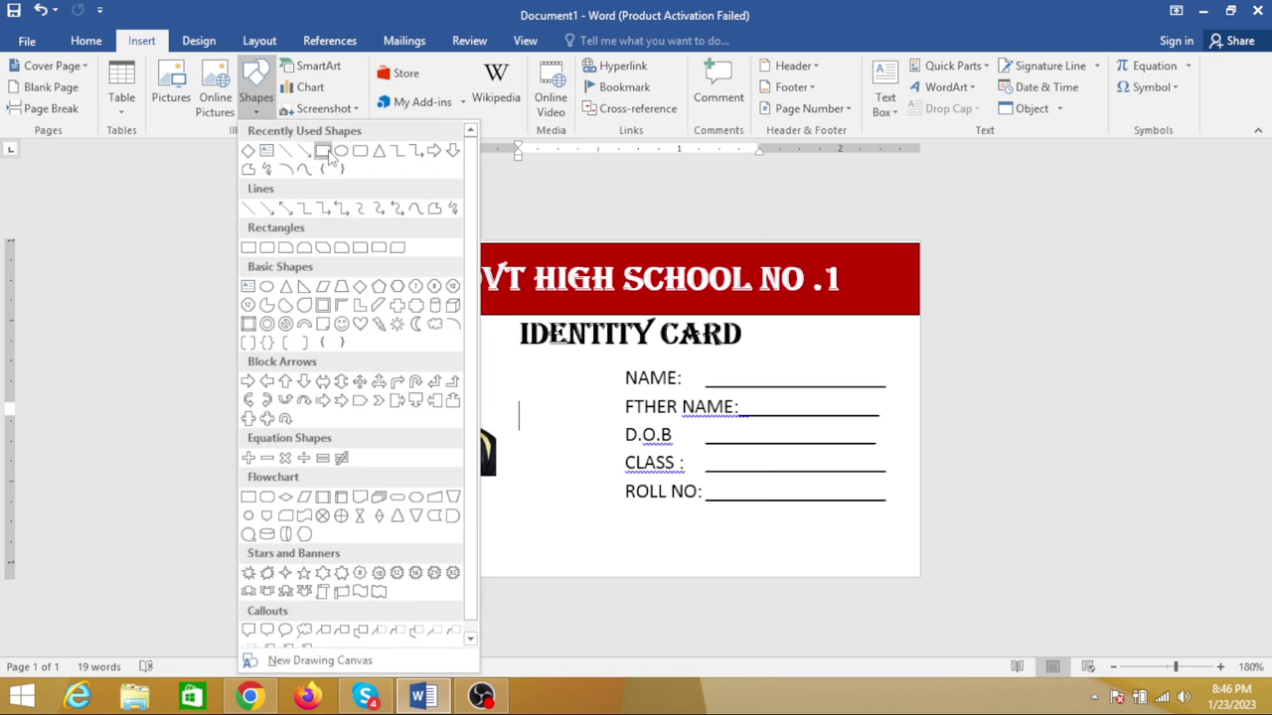
{"action": "left_click", "coordinate": [324, 151]}
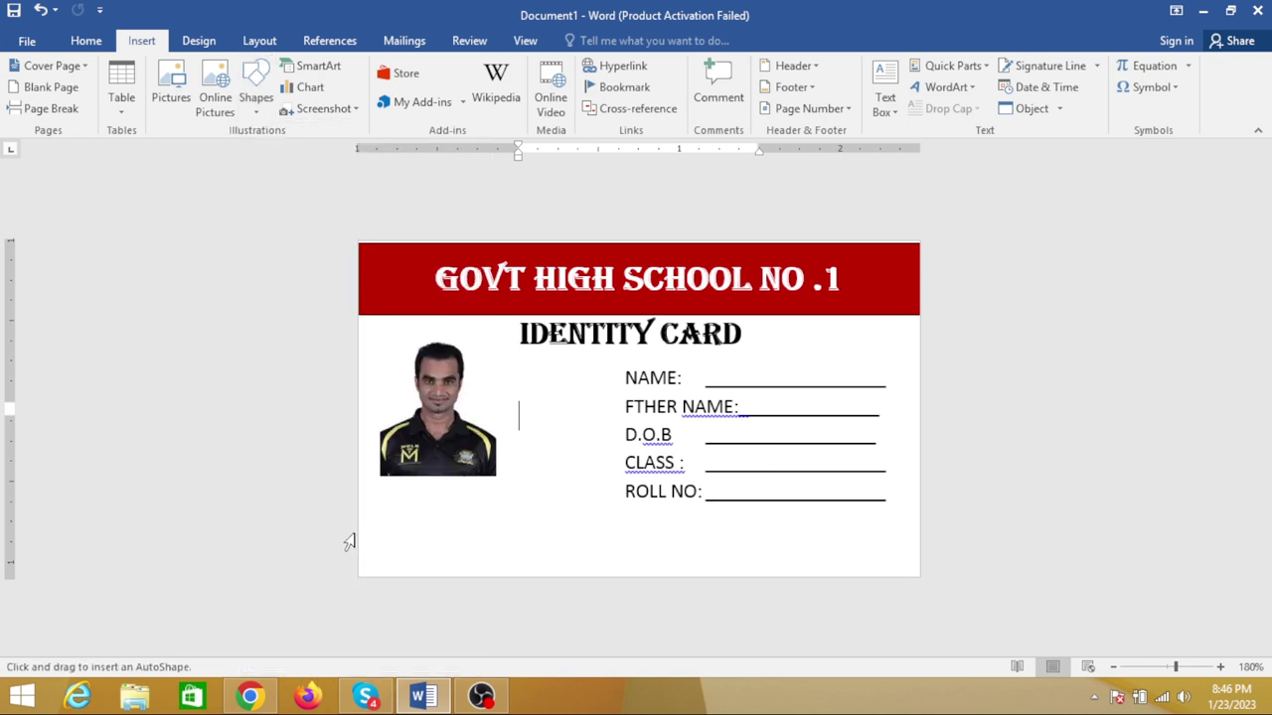
{"action": "left_click_drag", "start_coordinate": [364, 517], "coordinate": [919, 576]}
{"action": "left_click_drag", "start_coordinate": [363, 549], "coordinate": [358, 549]}
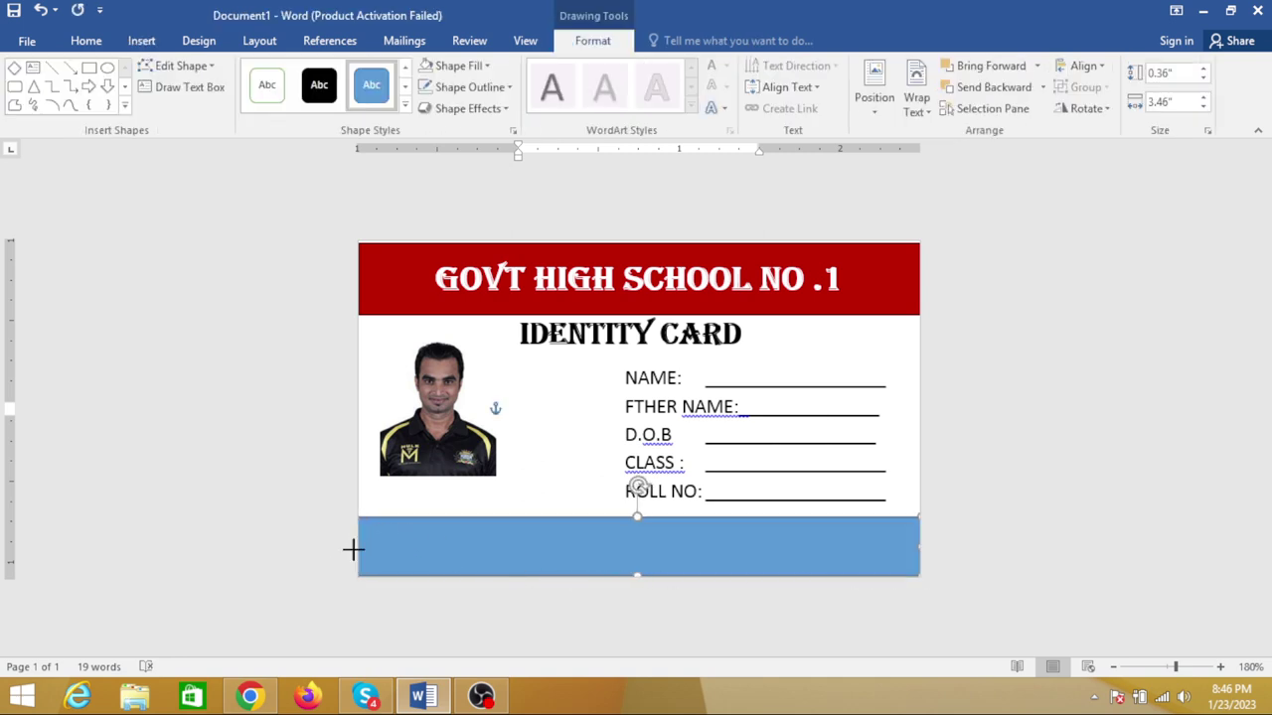
Use Edit Points to lower the band's top-left corner, slanting its top edge
{"action": "right_click", "coordinate": [438, 519]}
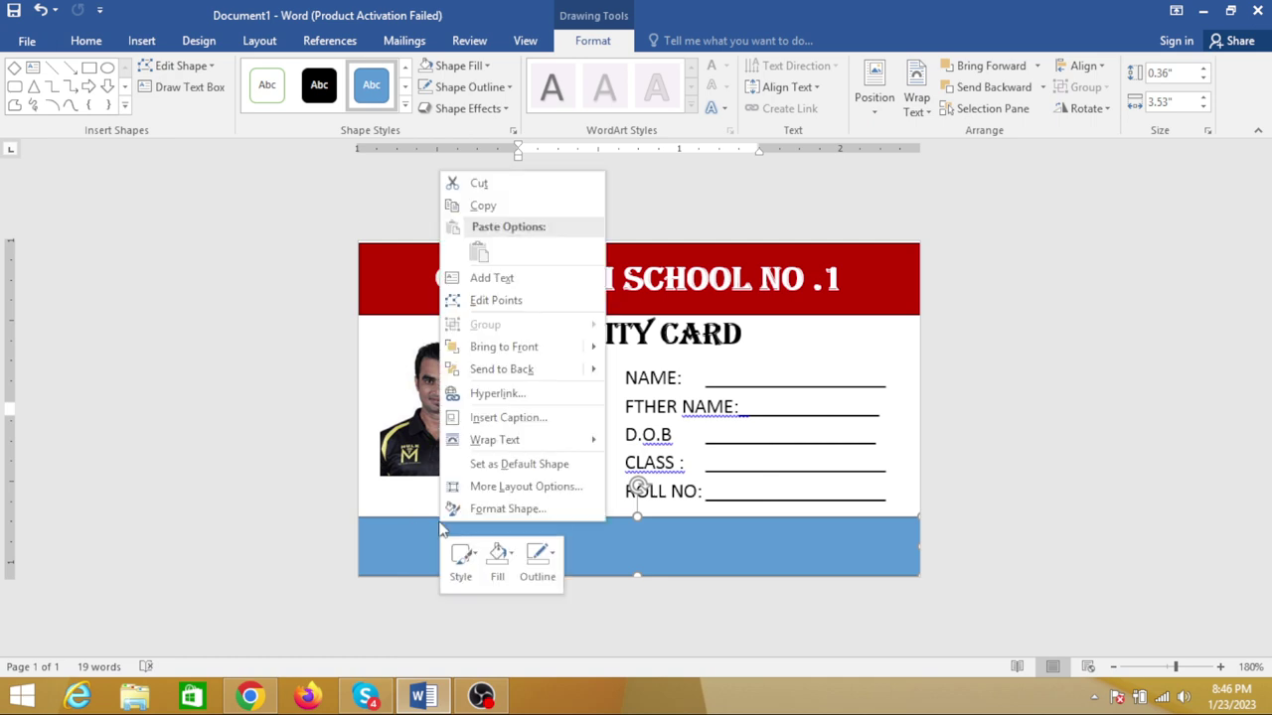
{"action": "left_click", "coordinate": [534, 311]}
{"action": "left_click", "coordinate": [409, 527]}
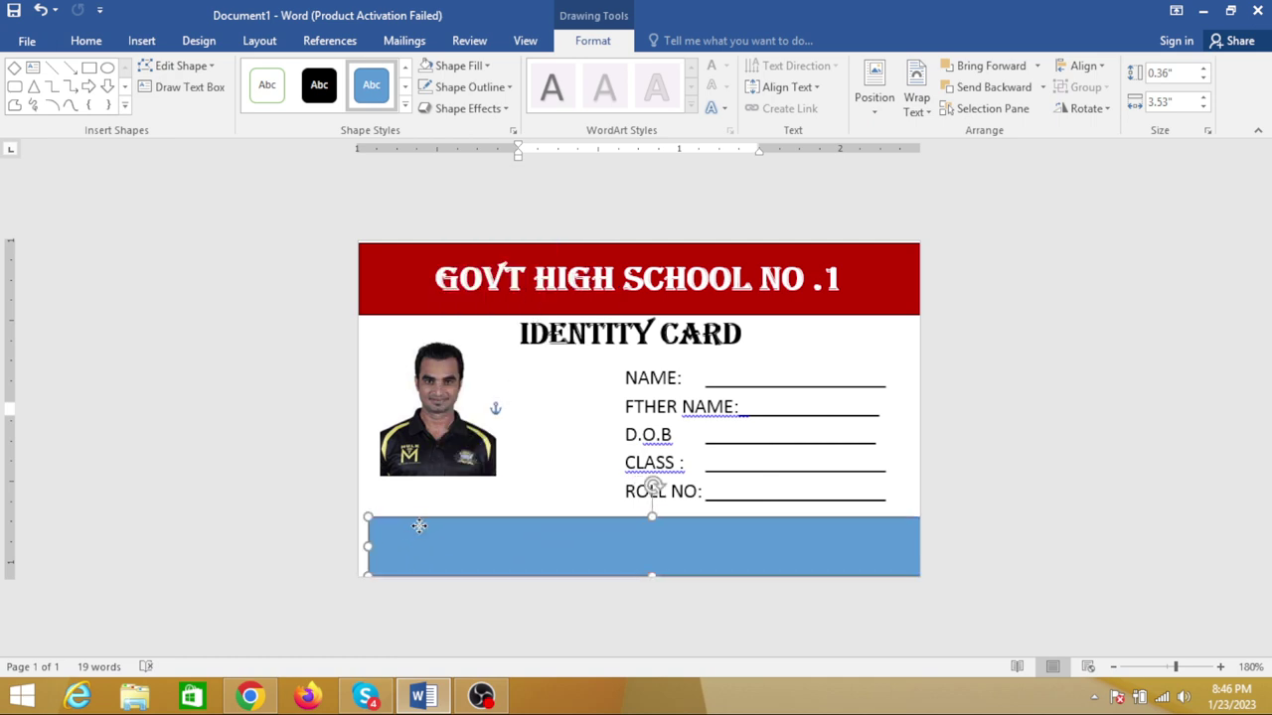
{"action": "left_click_drag", "start_coordinate": [364, 518], "coordinate": [366, 521]}
{"action": "right_click", "coordinate": [417, 519]}
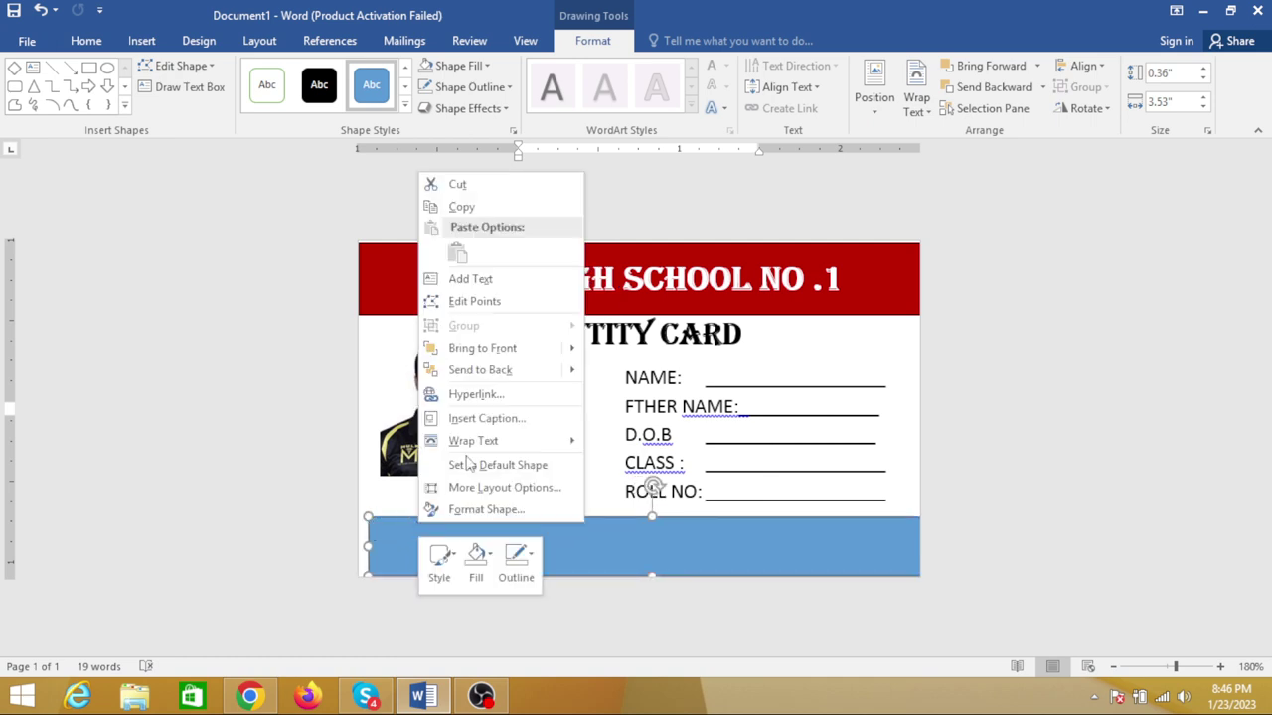
{"action": "left_click", "coordinate": [466, 301]}
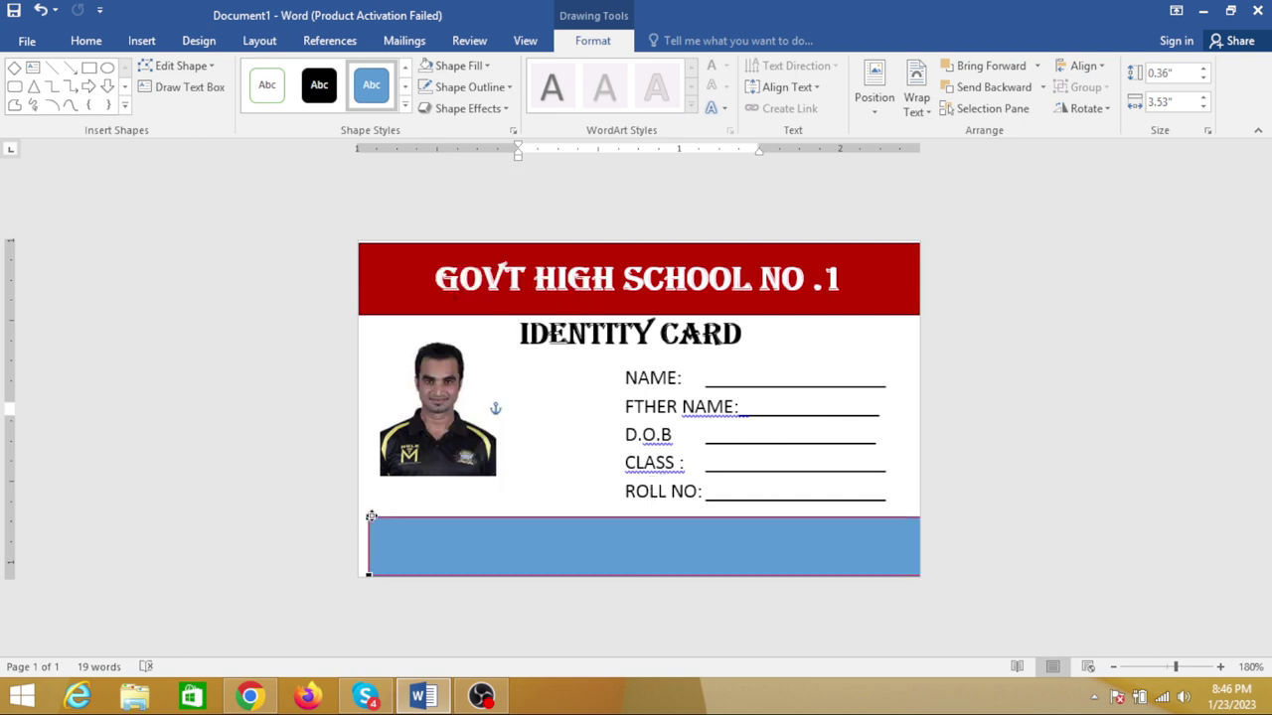
{"action": "left_click_drag", "start_coordinate": [370, 518], "coordinate": [358, 546]}
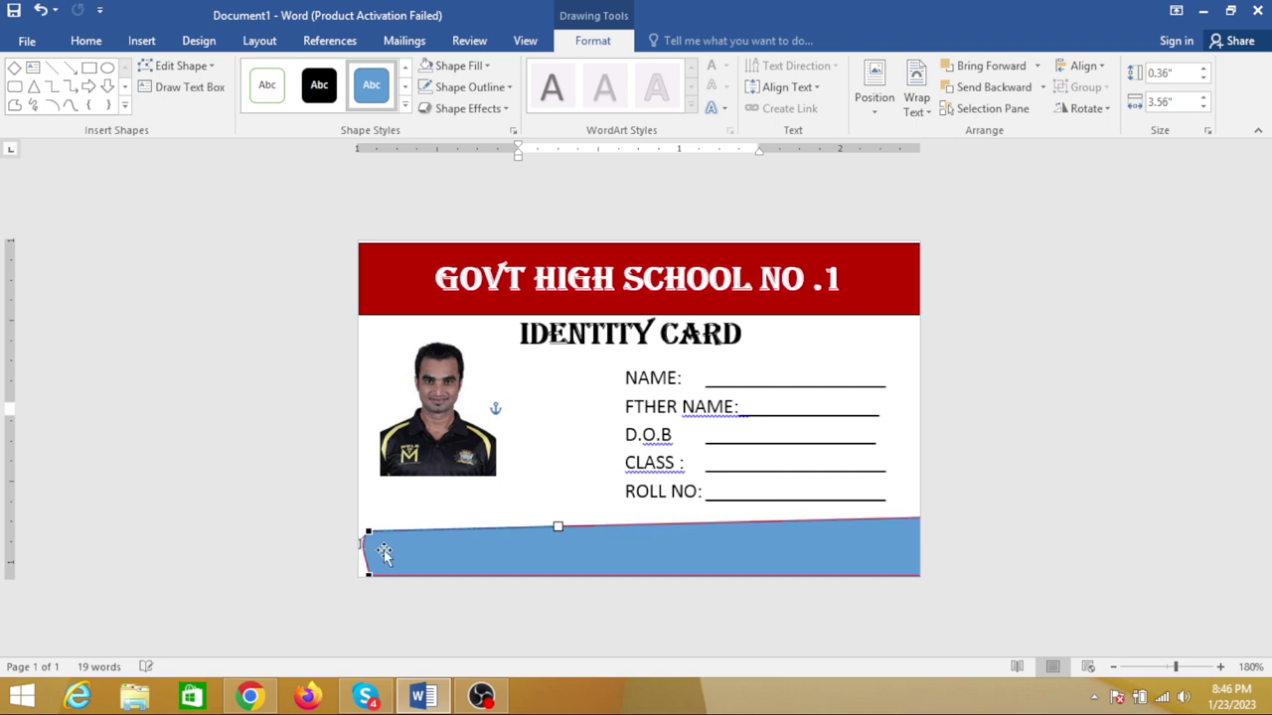
{"action": "left_click", "coordinate": [412, 550]}
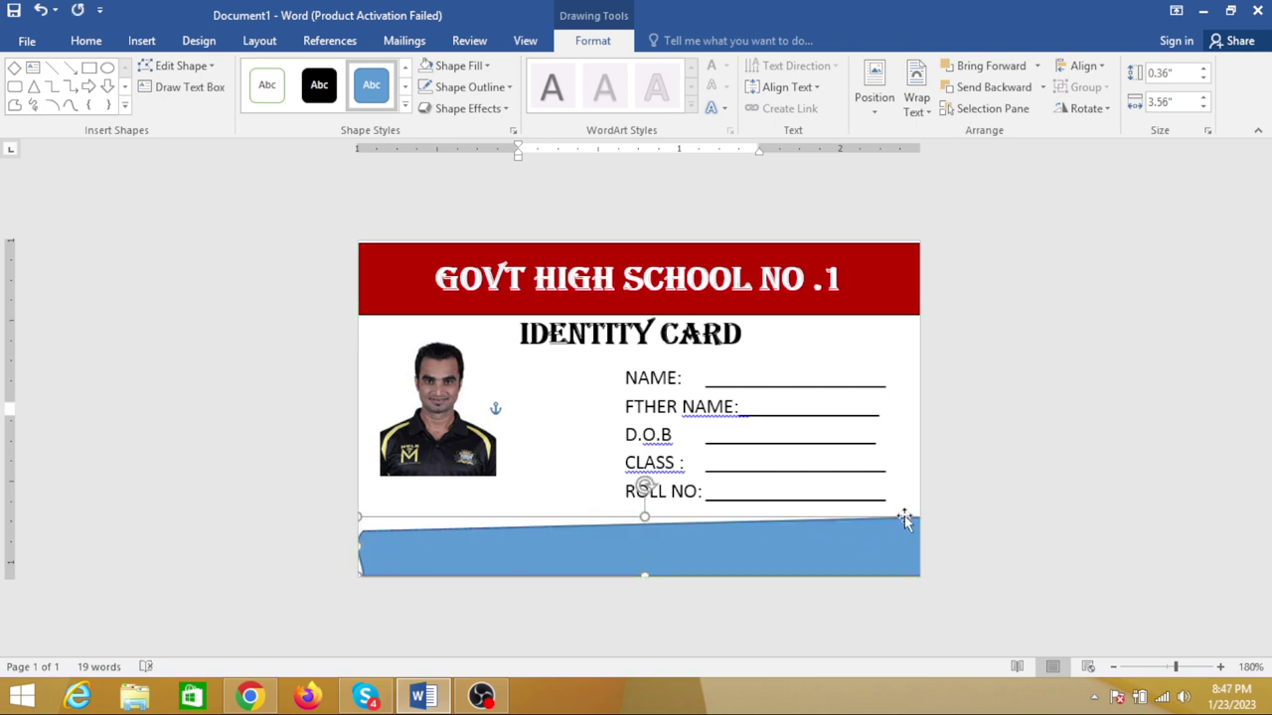
Adjust the band's right and left edges so it spans the card, 3.28 inches wide
{"action": "right_click", "coordinate": [905, 517]}
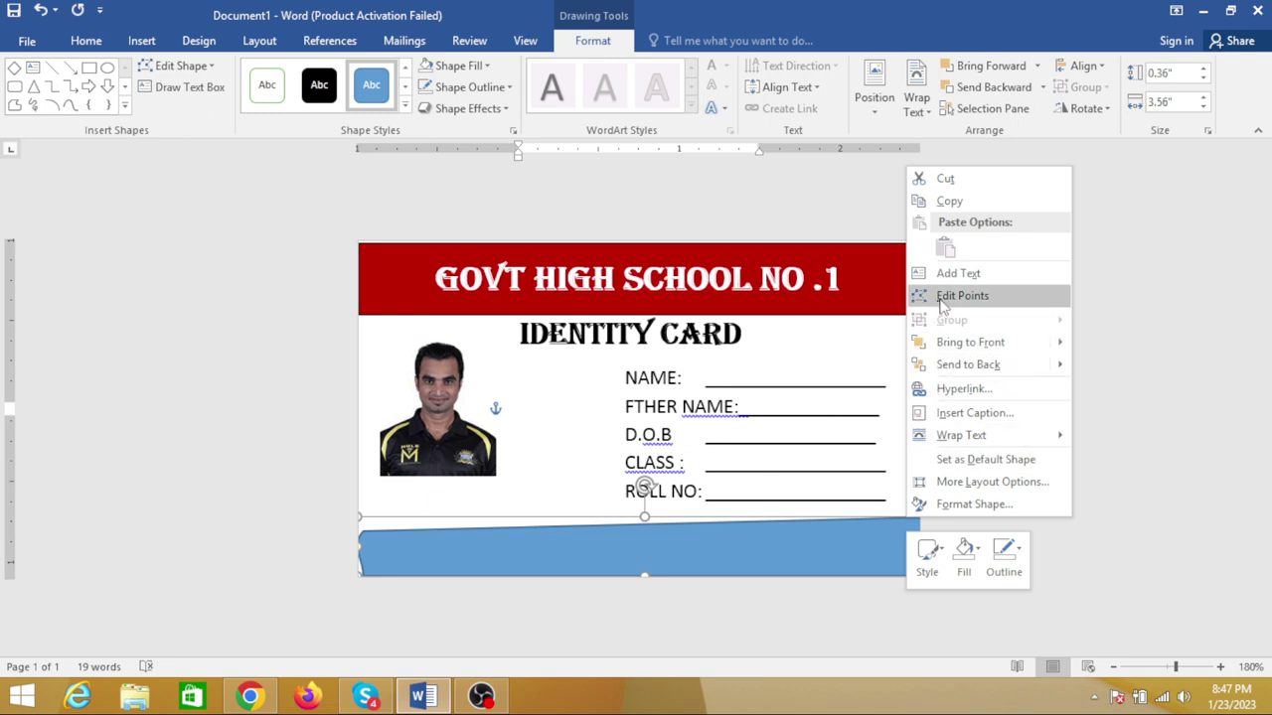
{"action": "left_click", "coordinate": [962, 295]}
{"action": "left_click", "coordinate": [894, 514]}
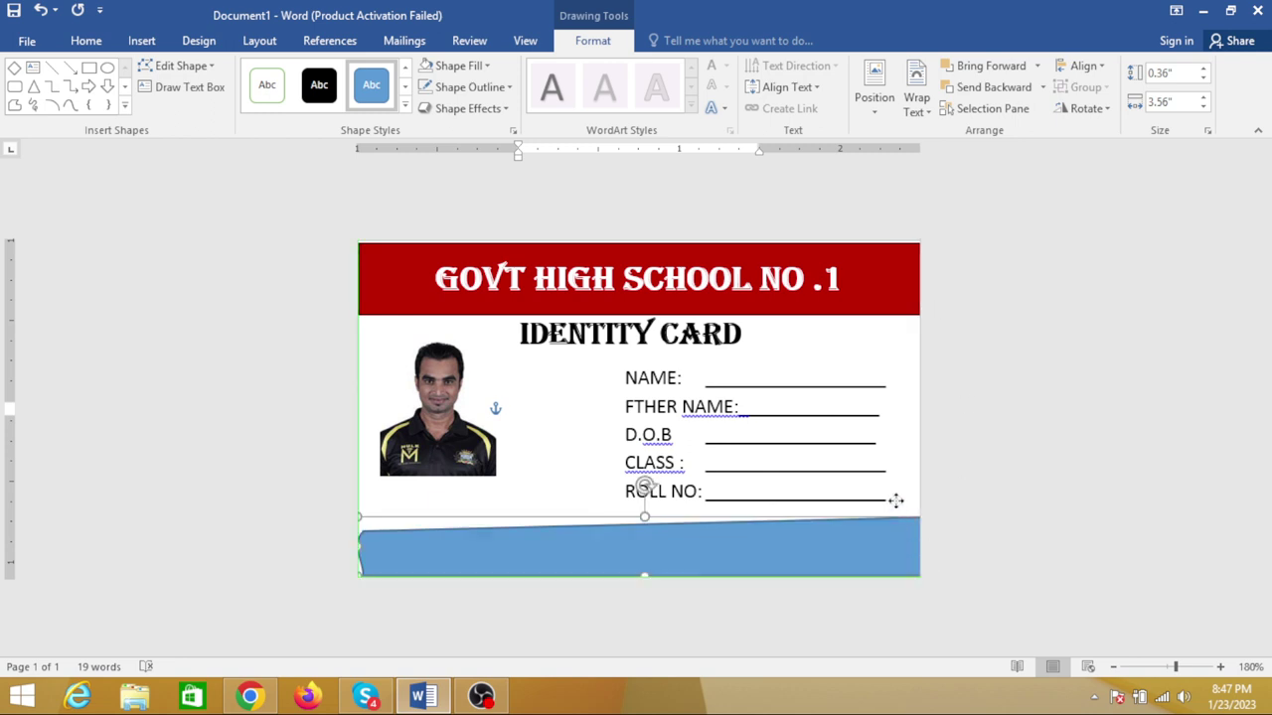
{"action": "mouse_move", "coordinate": [902, 527]}
{"action": "left_mouse_down"}
{"action": "mouse_move", "coordinate": [865, 537]}
{"action": "mouse_move", "coordinate": [877, 544]}
{"action": "left_mouse_up"}
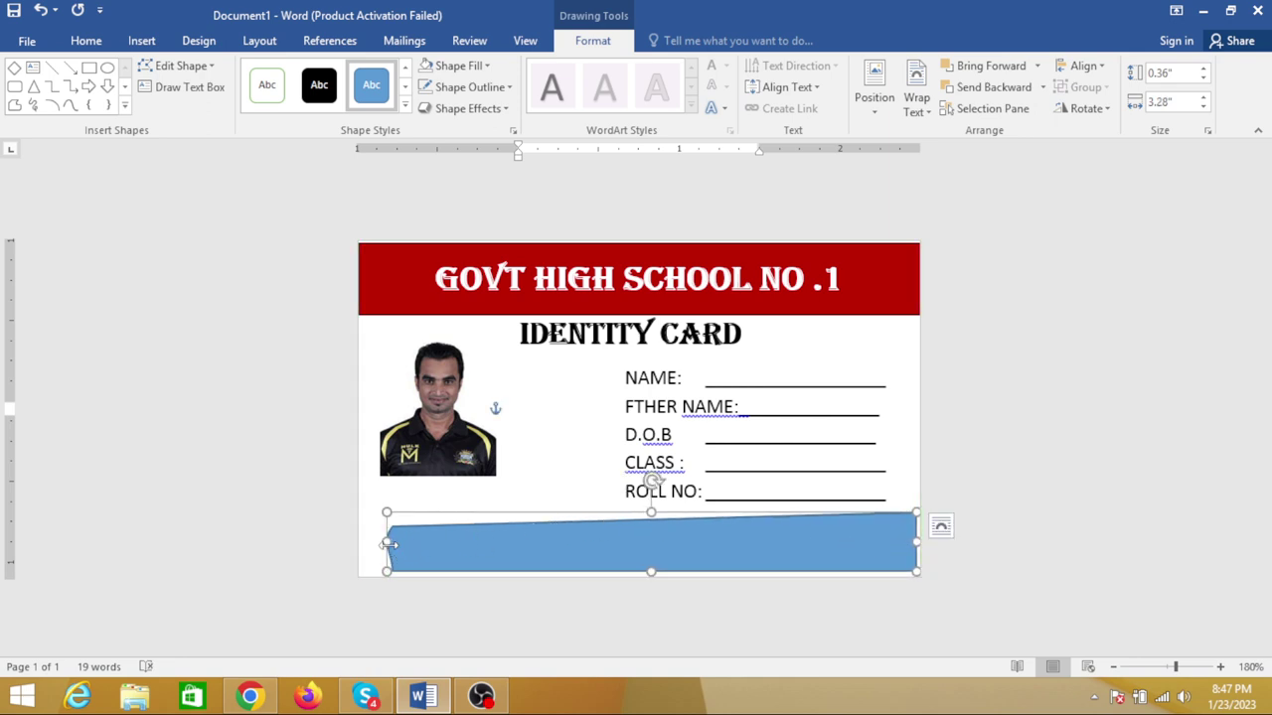
{"action": "left_click_drag", "start_coordinate": [387, 542], "coordinate": [359, 543]}
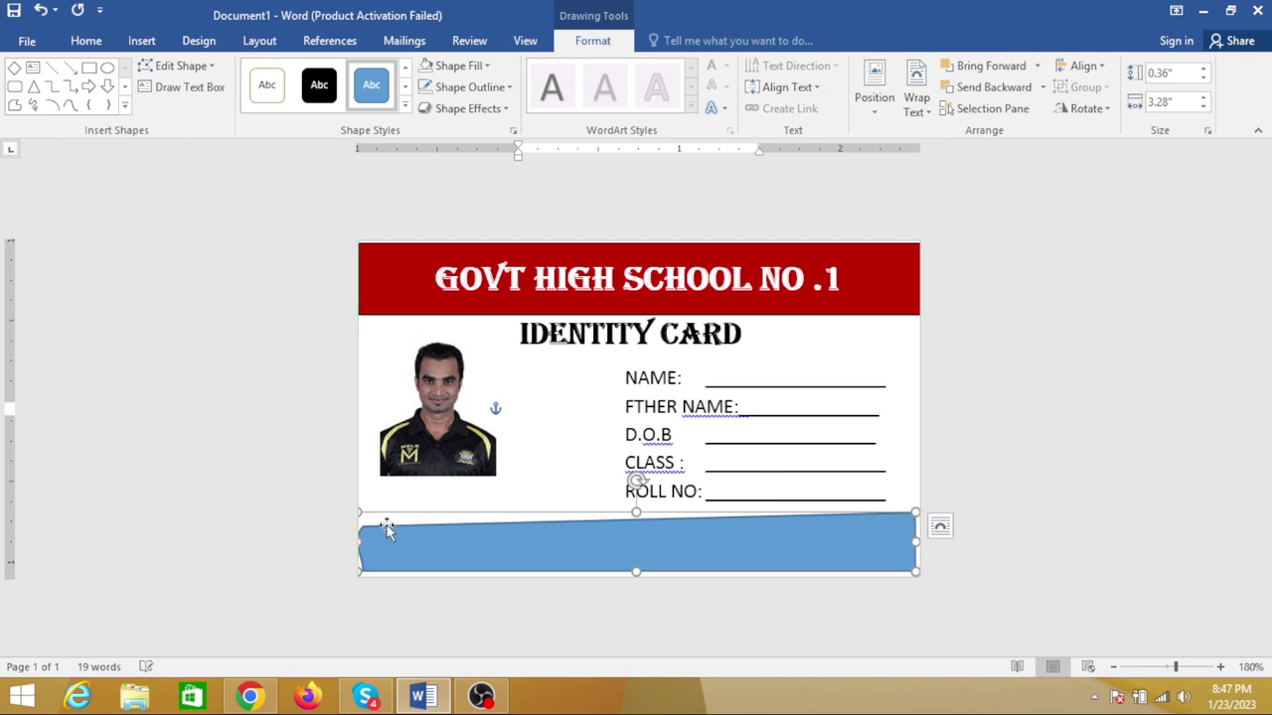
Fill the slanted bottom band with the standard red colour
{"action": "left_click", "coordinate": [475, 66]}
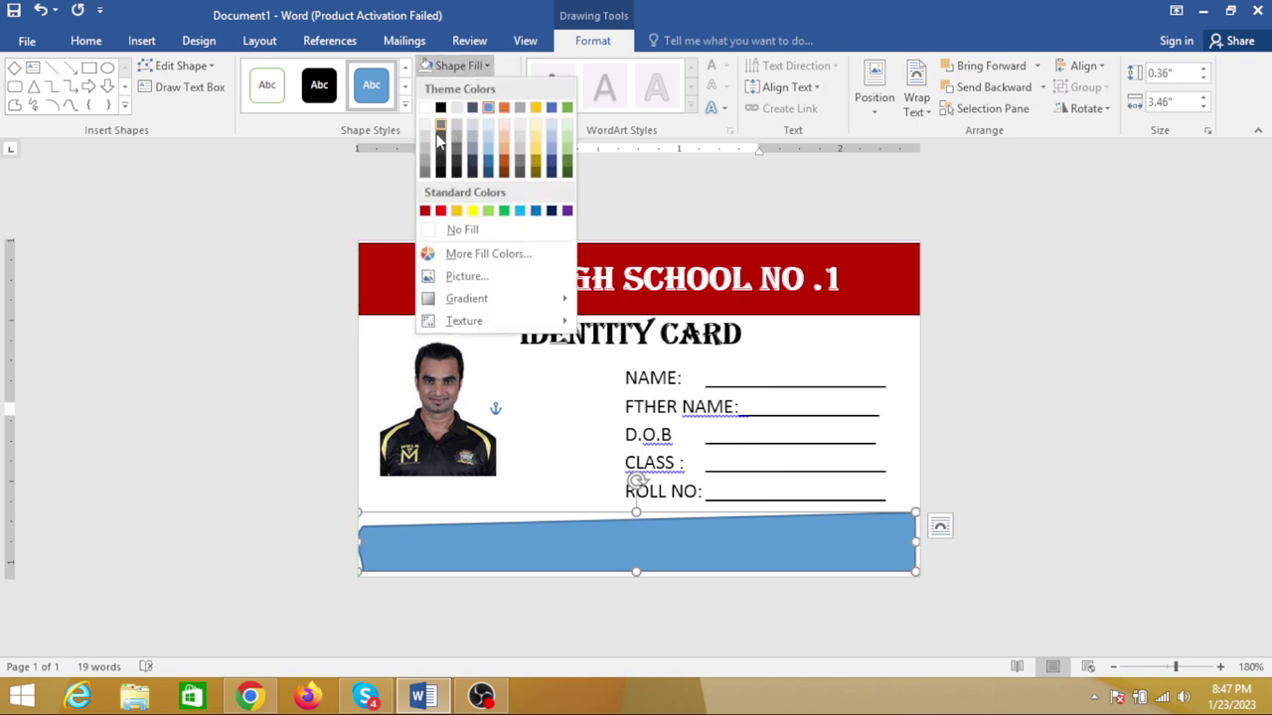
{"action": "left_click", "coordinate": [440, 212]}
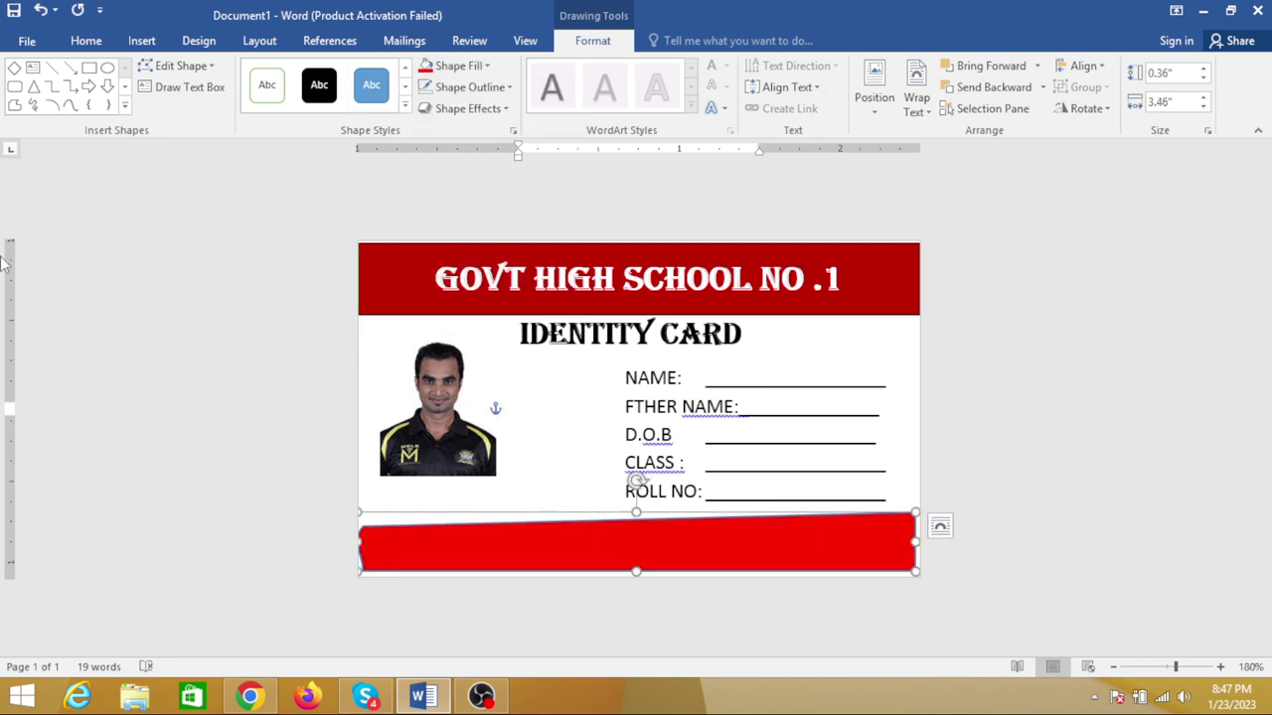
{"action": "left_click", "coordinate": [1160, 456]}
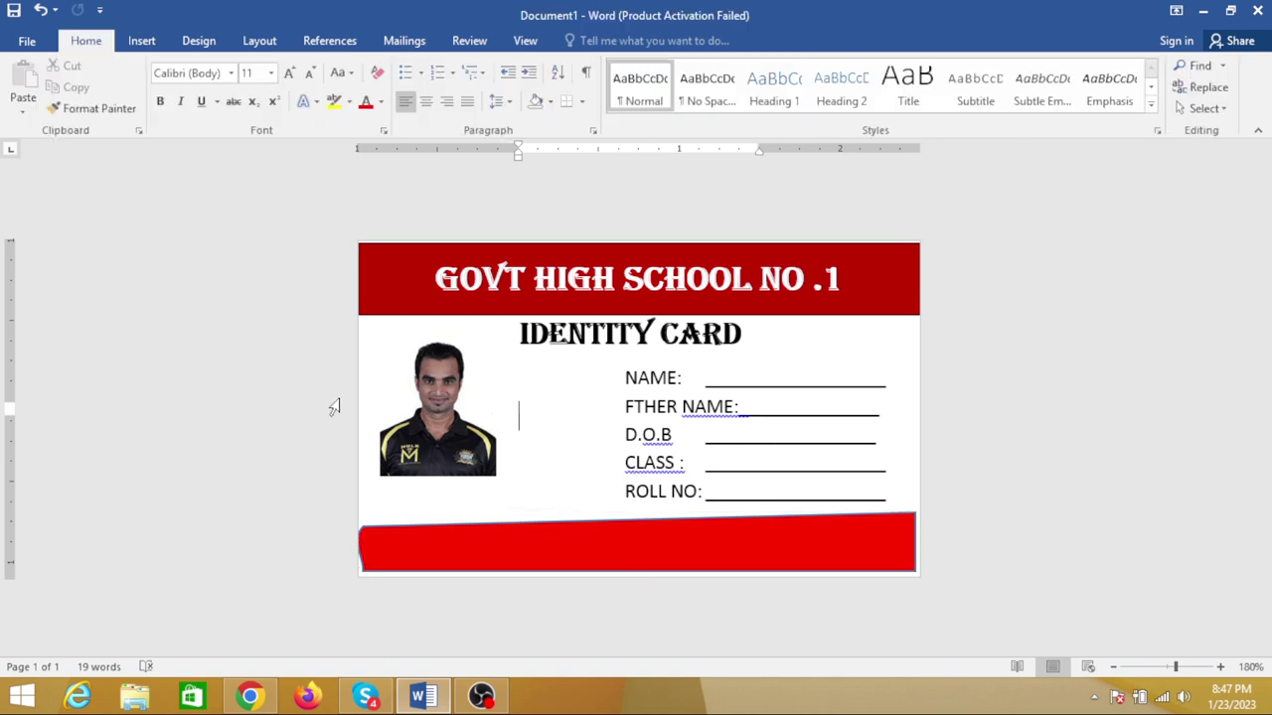